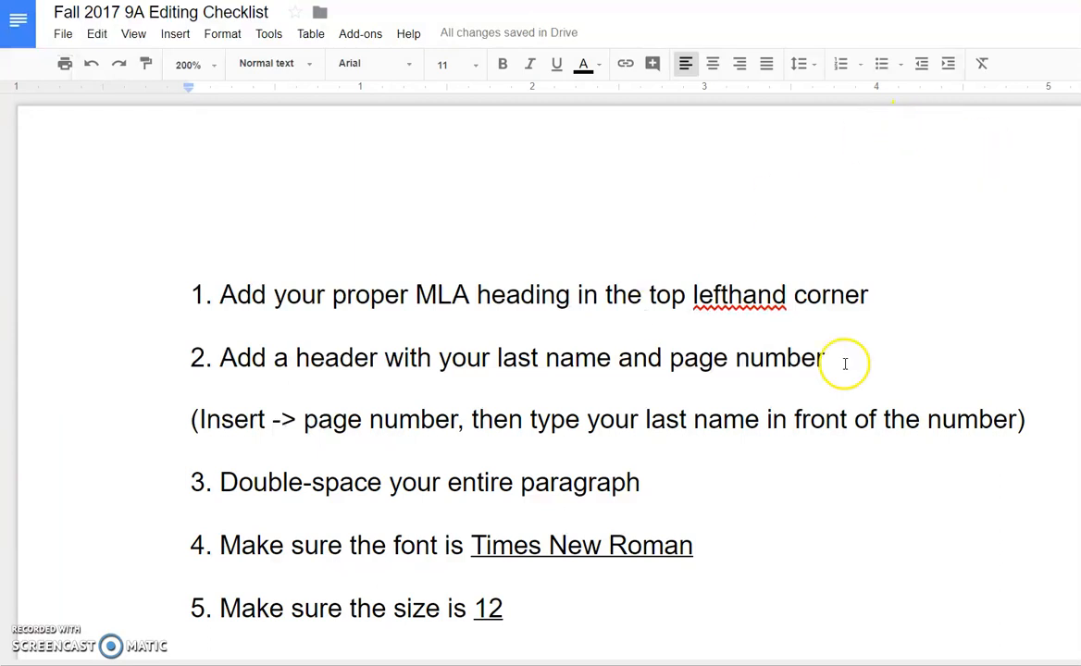
- Bold the first checklist item about adding the proper MLA heading
left_click_drag(875, 297, 189, 287)
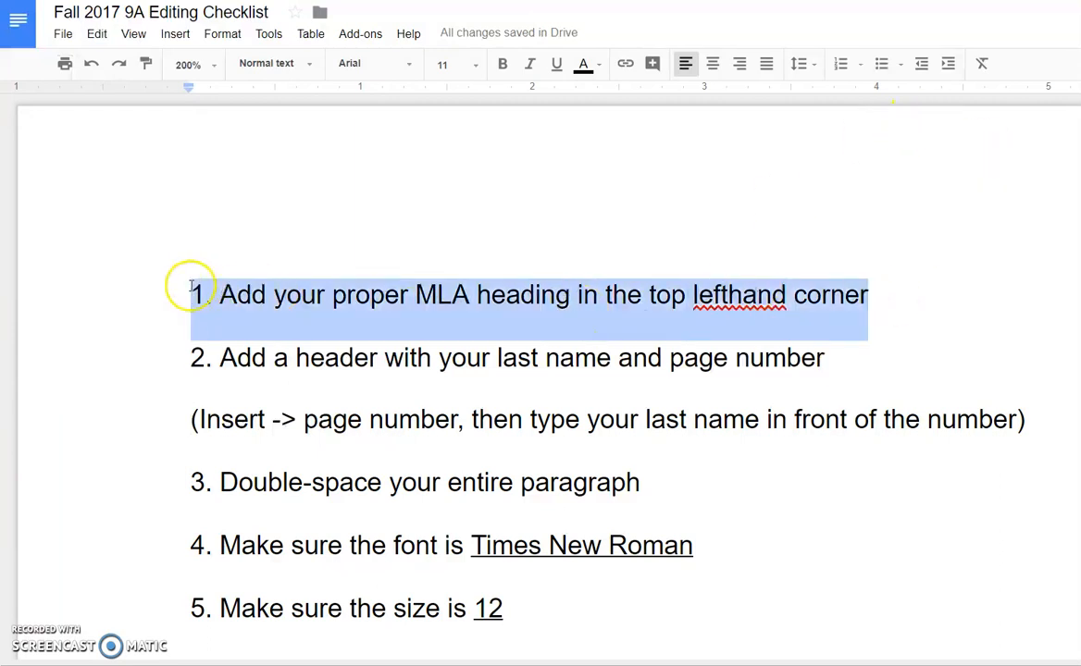
key("ctrl+b")
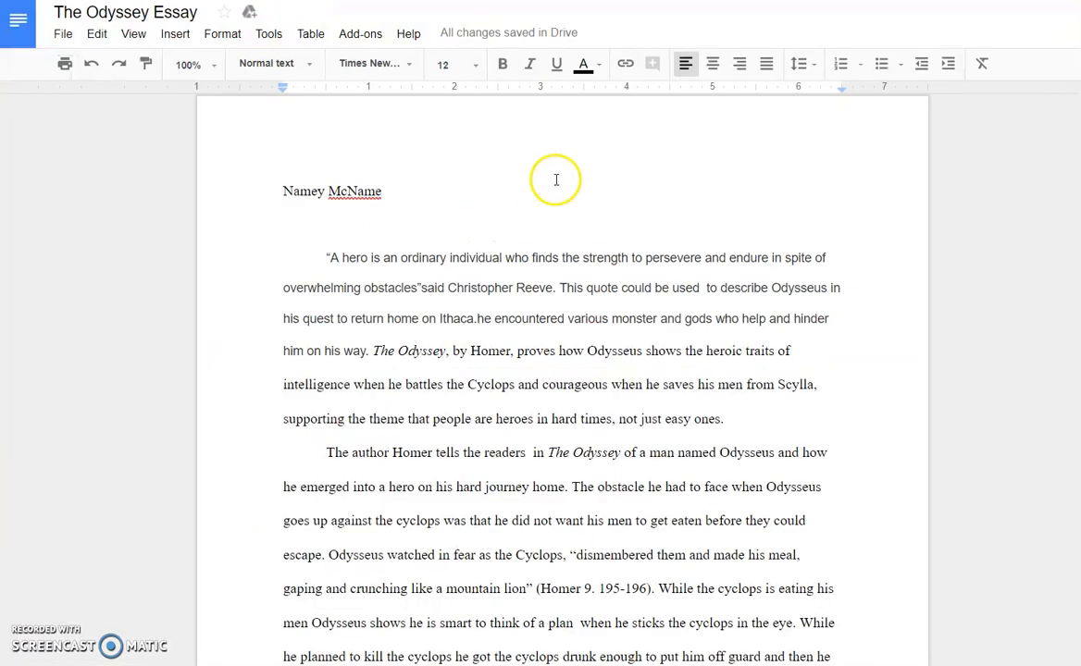
- In The Odyssey Essay, enter the teacher's title and surname on the line below the student's name, with the zoom at 150%
left_click(212, 67)
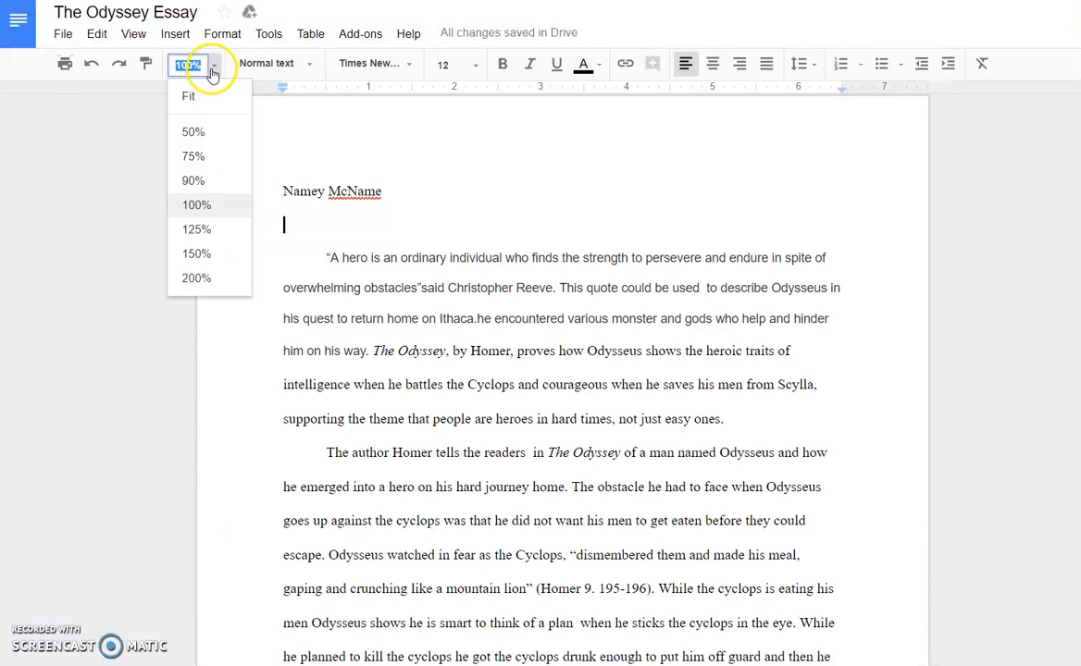
left_click(205, 255)
left_click(205, 254)
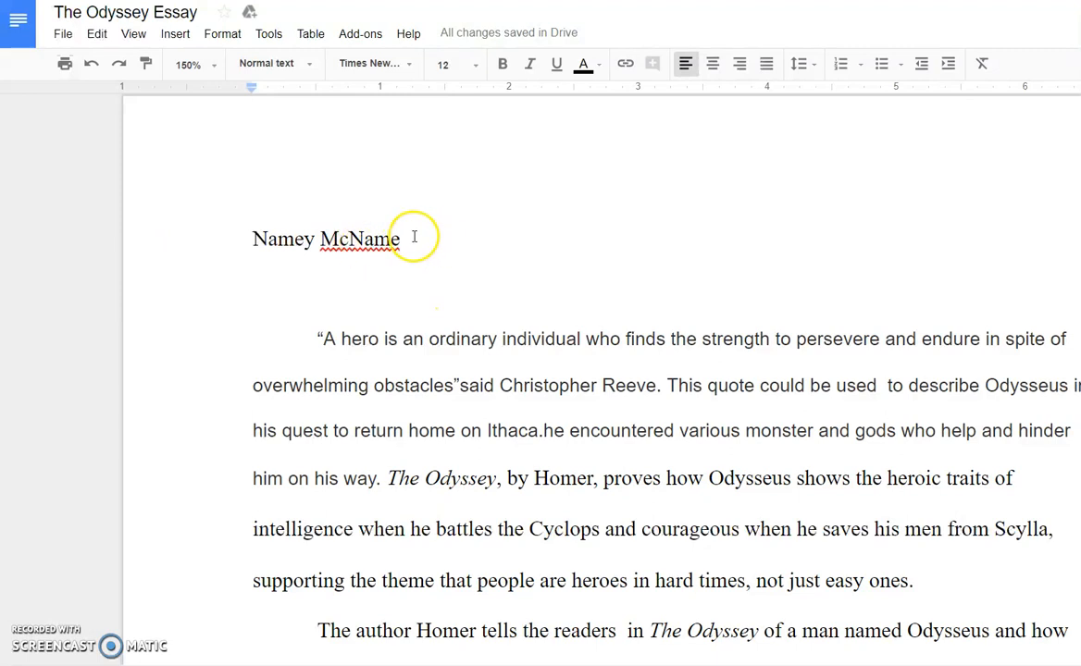
left_click_drag(413, 237, 191, 228)
left_click(302, 277)
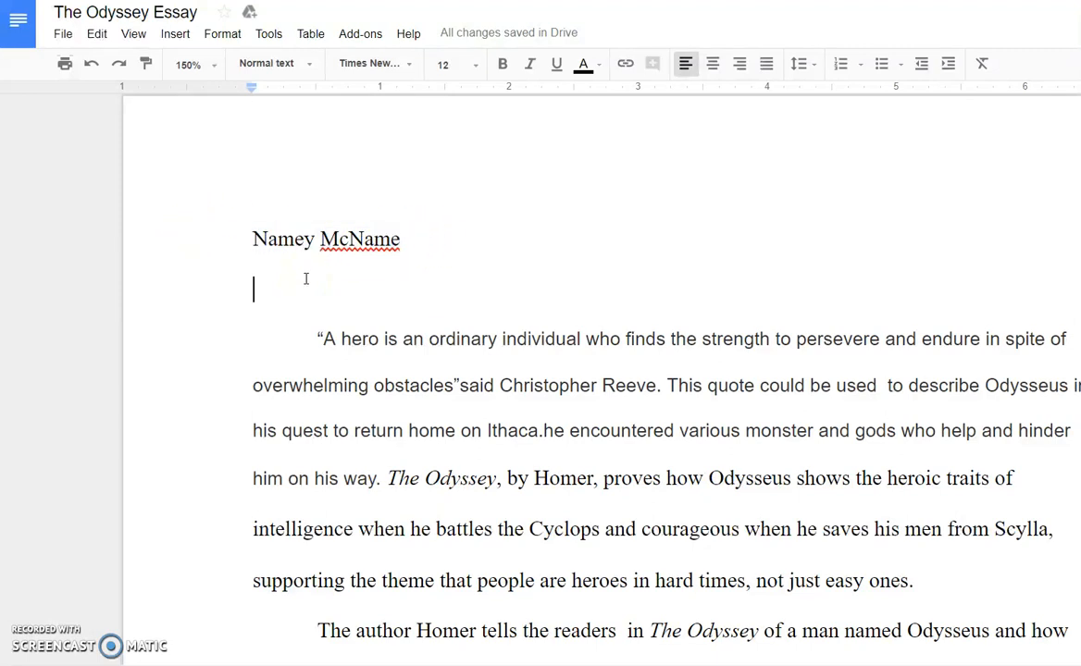
type("Ms. Olivero")
key("Return")
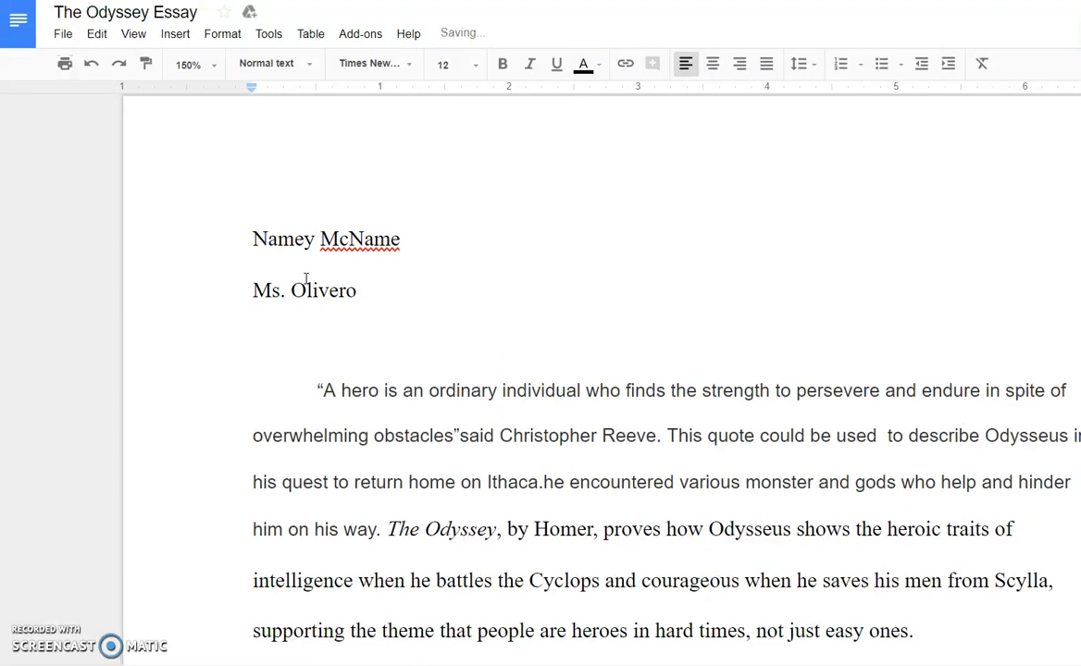
- Complete the MLA heading with the lines "English 9A P2" and "19 October 2017", followed by a new empty line
type("English 9A")
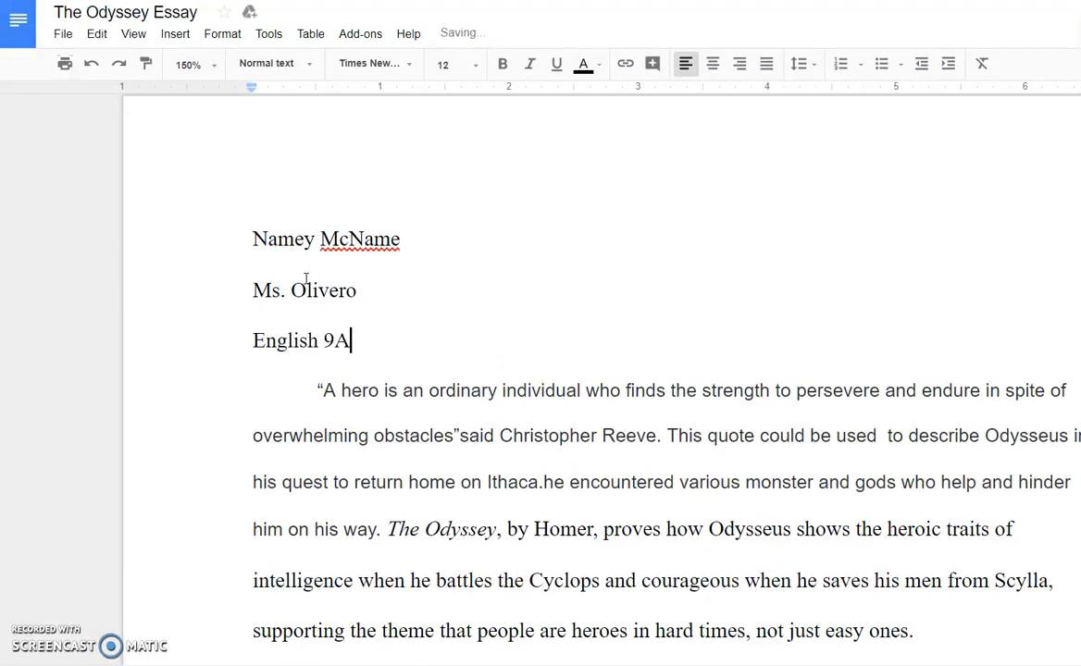
type(" P2")
key("Return")
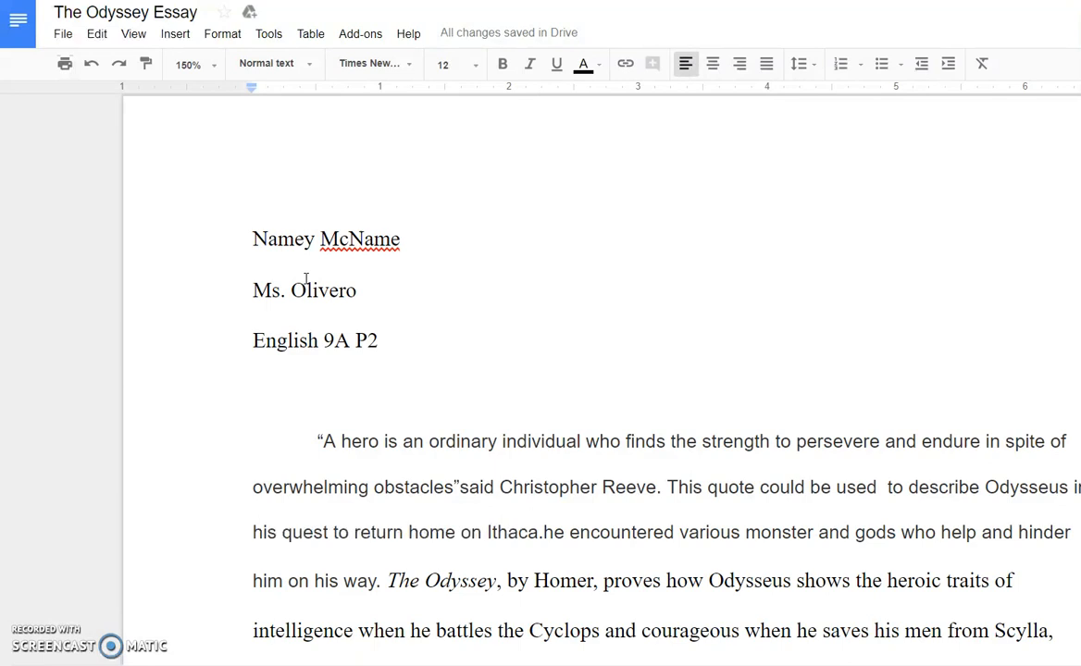
type("1")
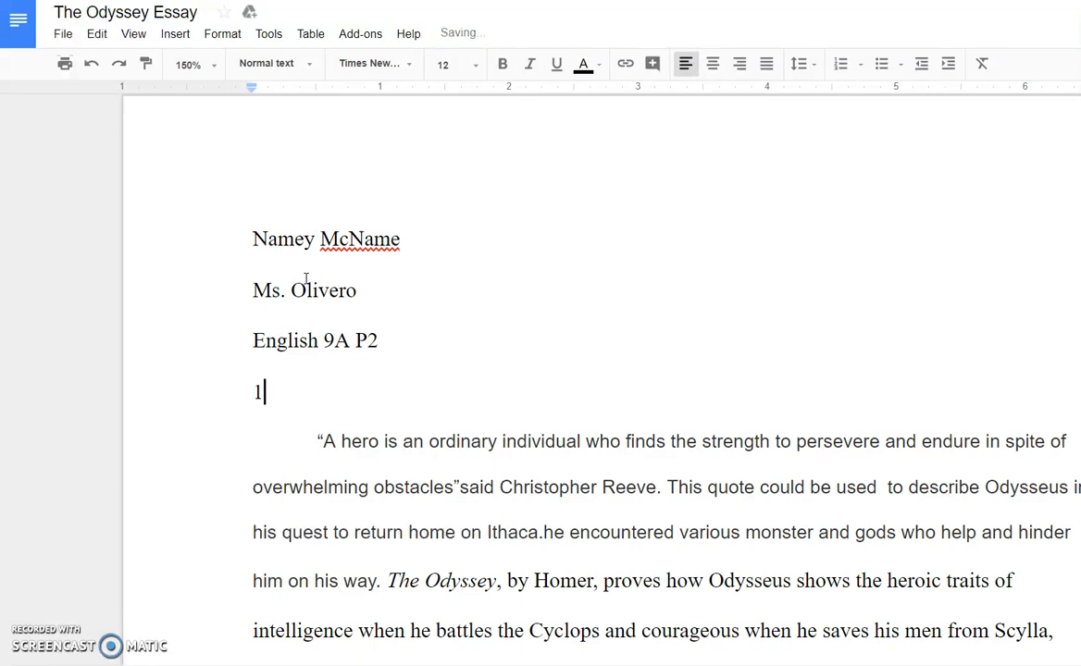
type("9 October 2017")
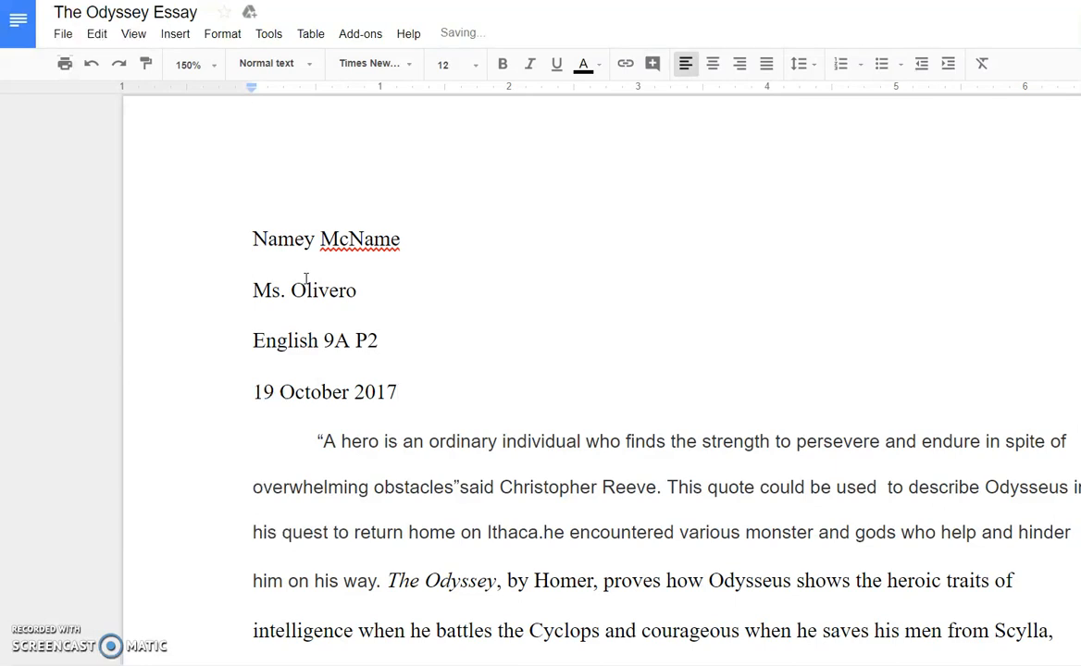
key("Return")
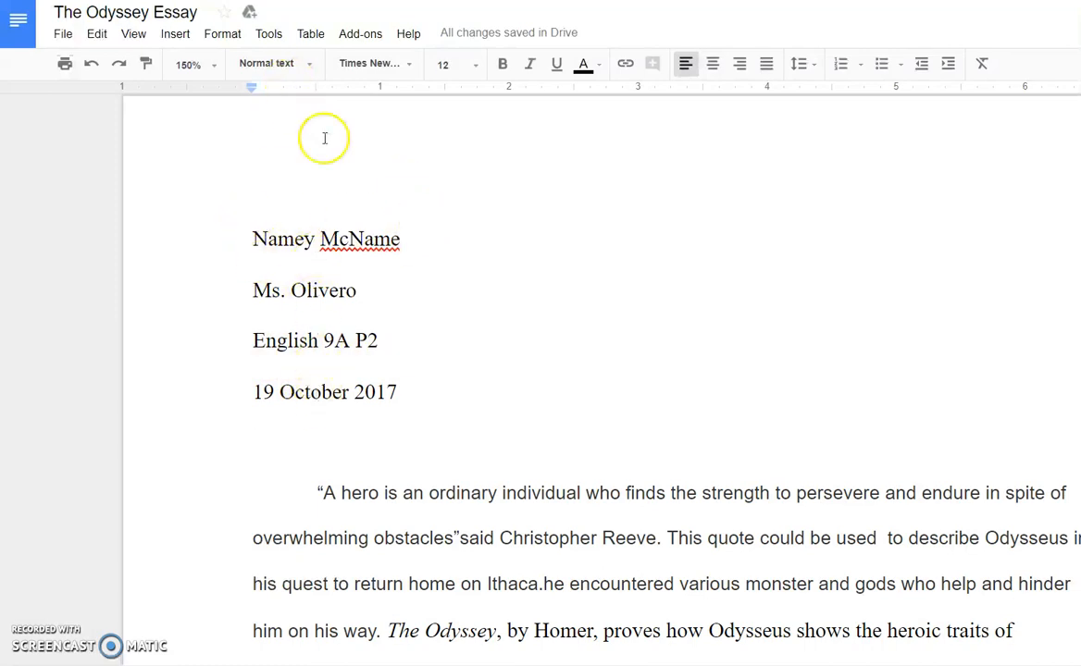
scroll(346, 309, "down", 15)
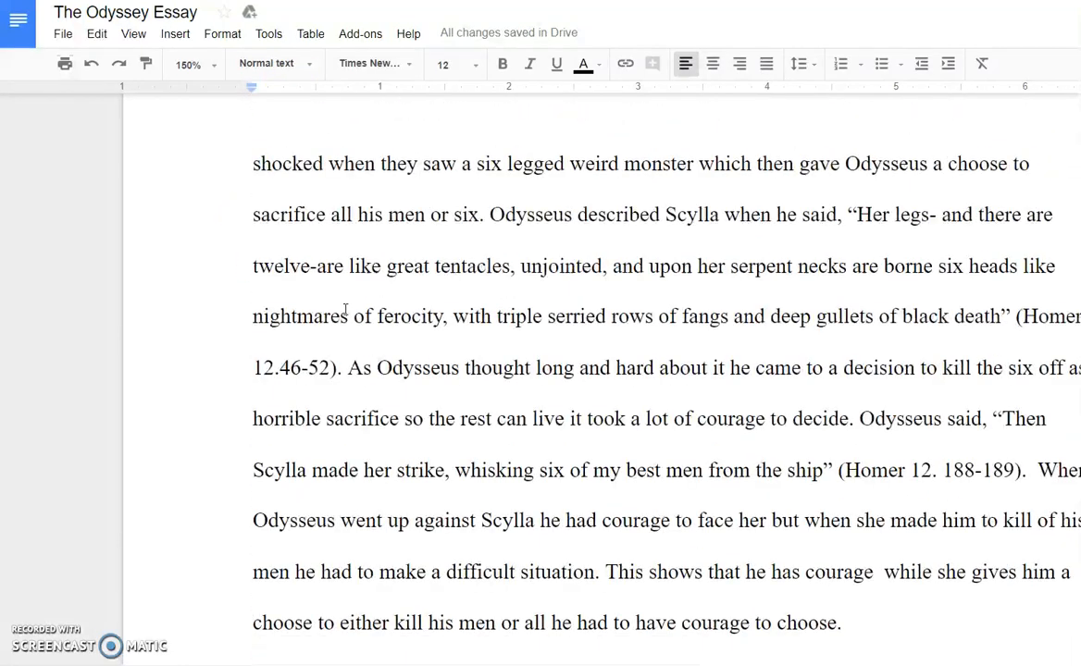
scroll(345, 313, "up", 1)
scroll(346, 313, "up", 14)
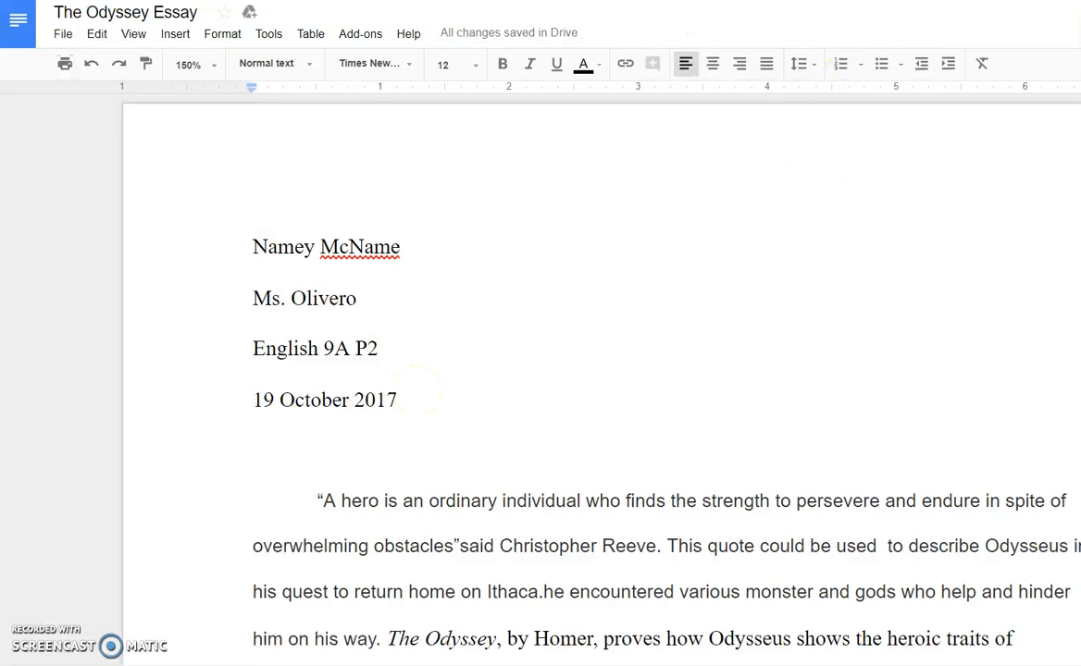
- In the Fall 2017 9A Editing Checklist, bold item 2 about the header together with its instruction in parentheses
key("ctrl+Tab")
left_click(496, 359)
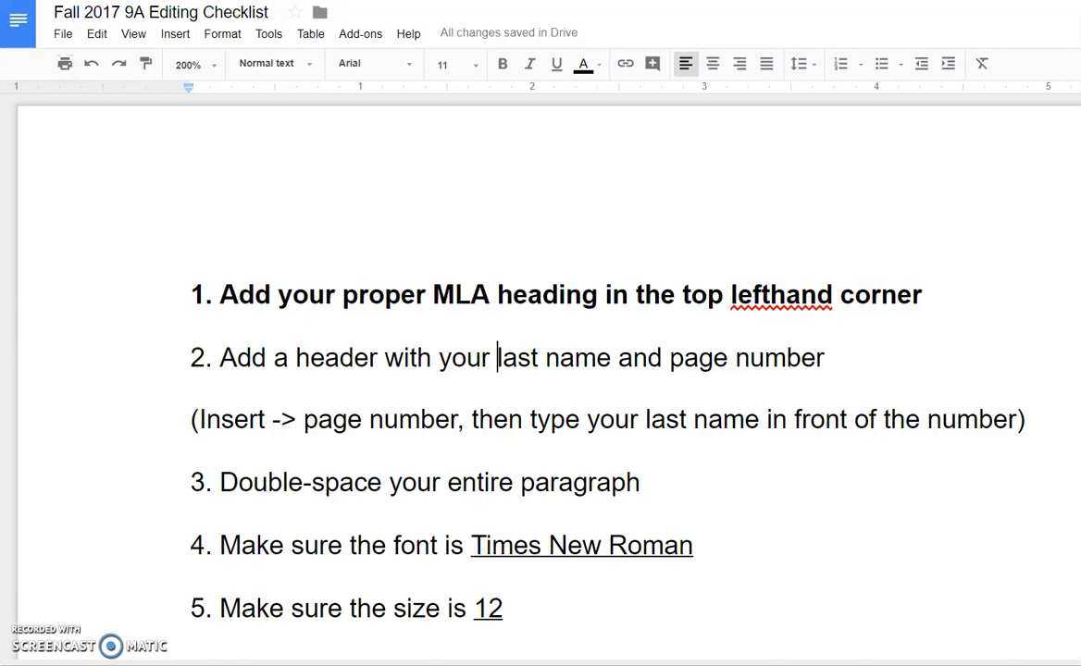
left_click(191, 359)
left_click_drag(191, 360, 1050, 429)
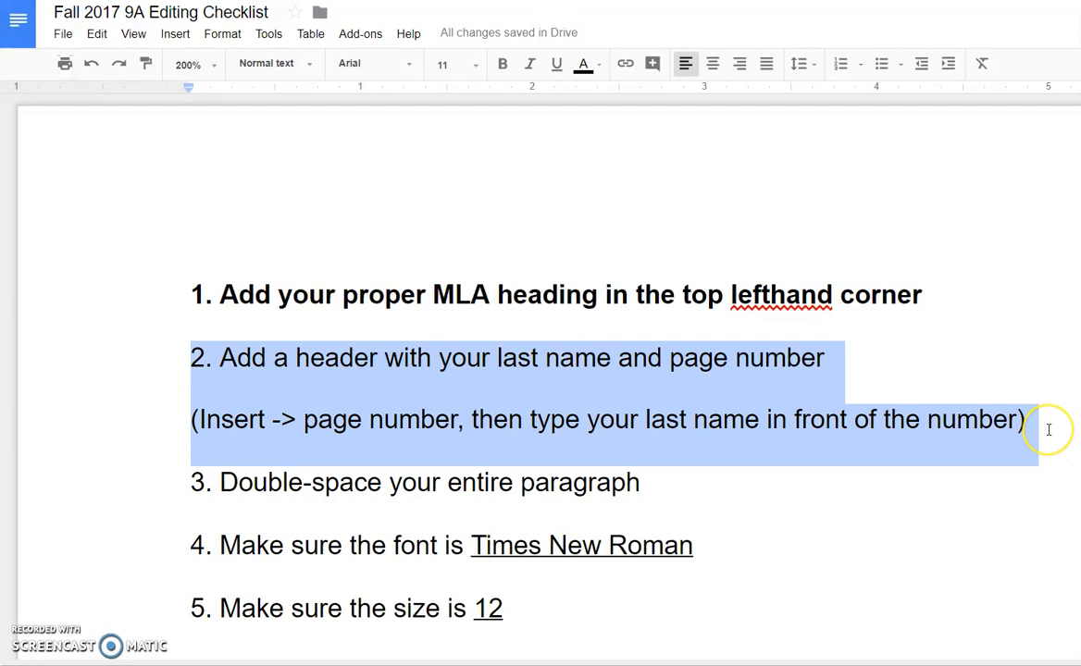
key("ctrl+b")
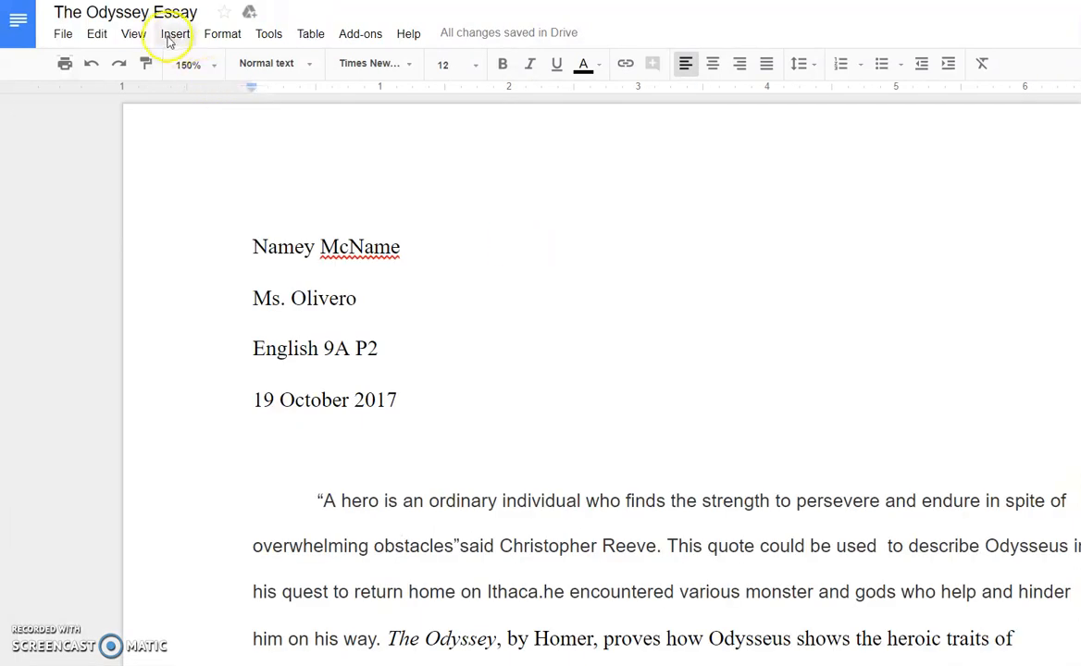
- Insert page numbers in the upper-right header of The Odyssey Essay, starting on the first page
left_click(176, 35)
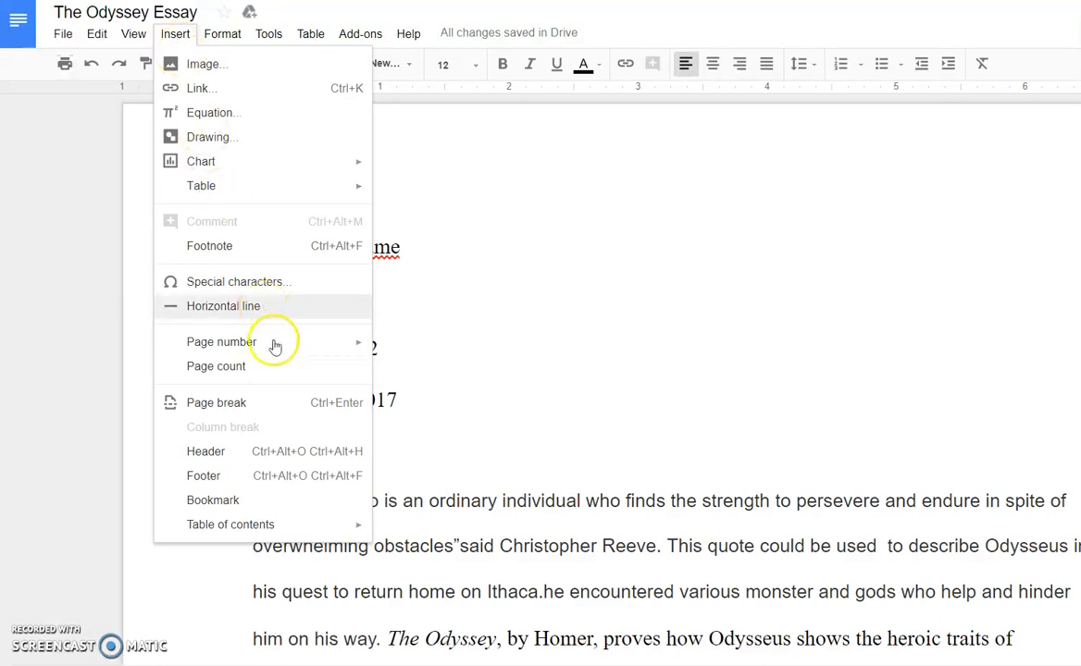
mouse_move(275, 347)
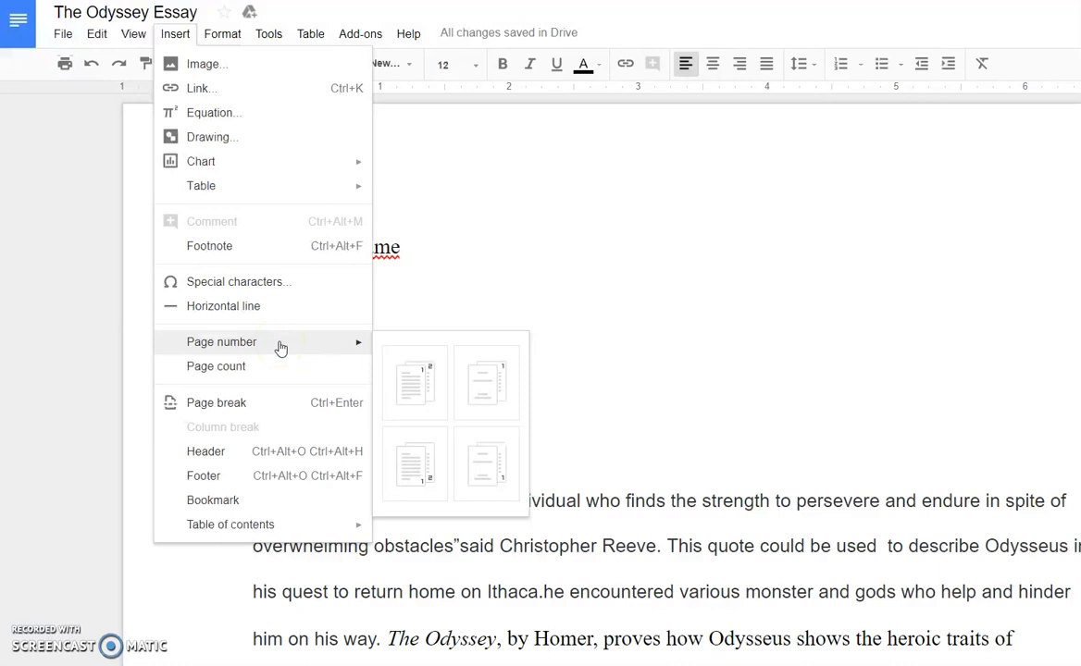
left_click(421, 391)
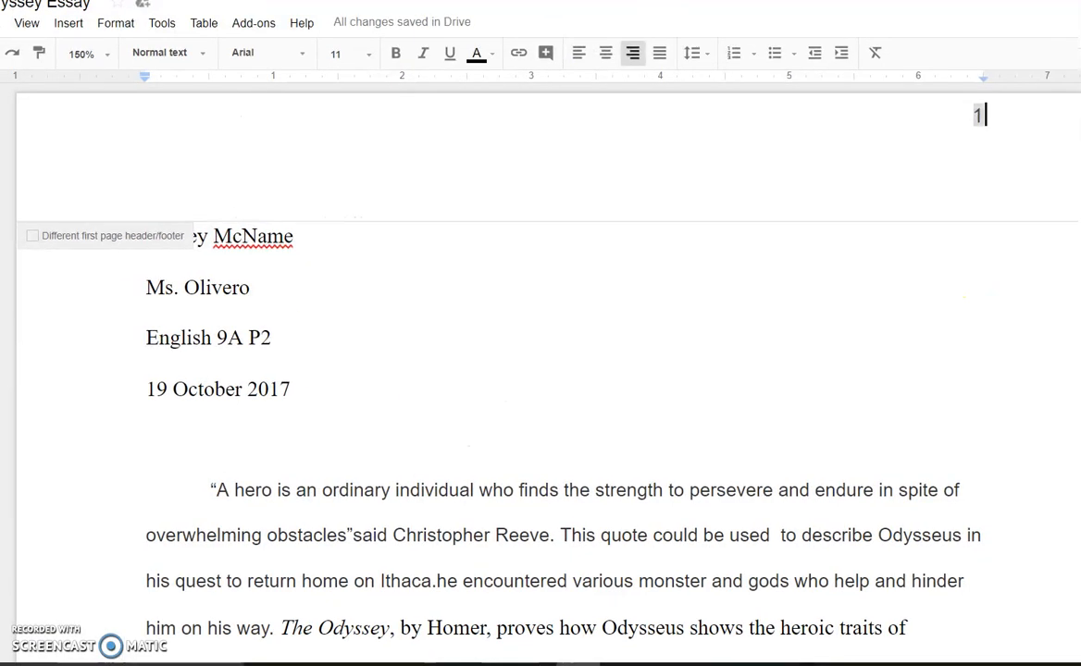
- Add the student's last name and a space in front of the page number in the header
left_click(974, 114)
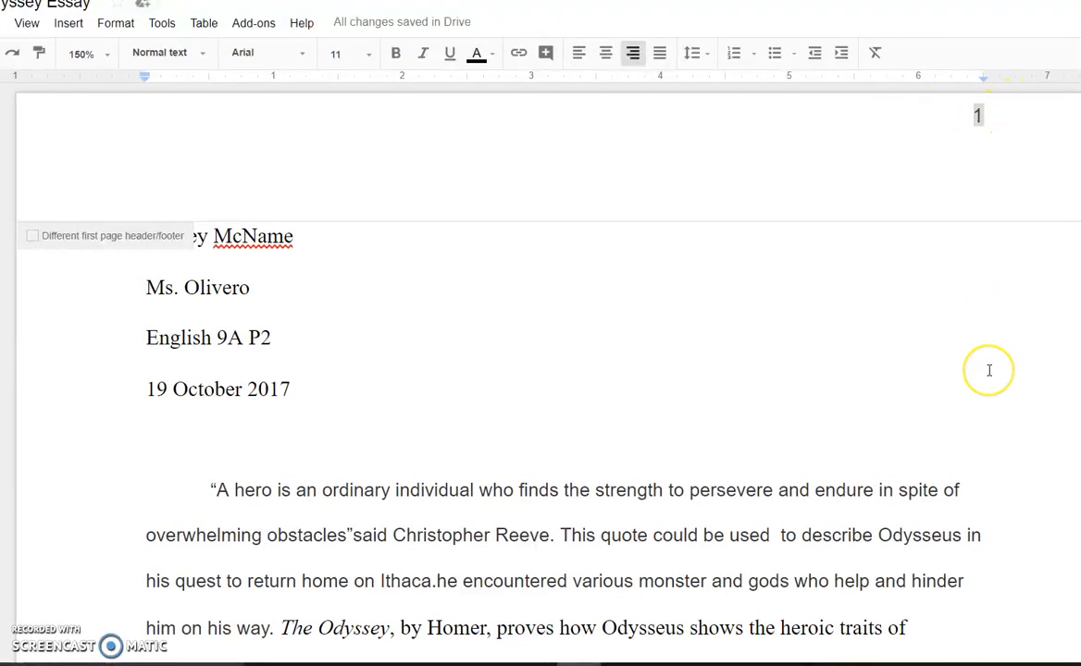
scroll(988, 370, "down", 15)
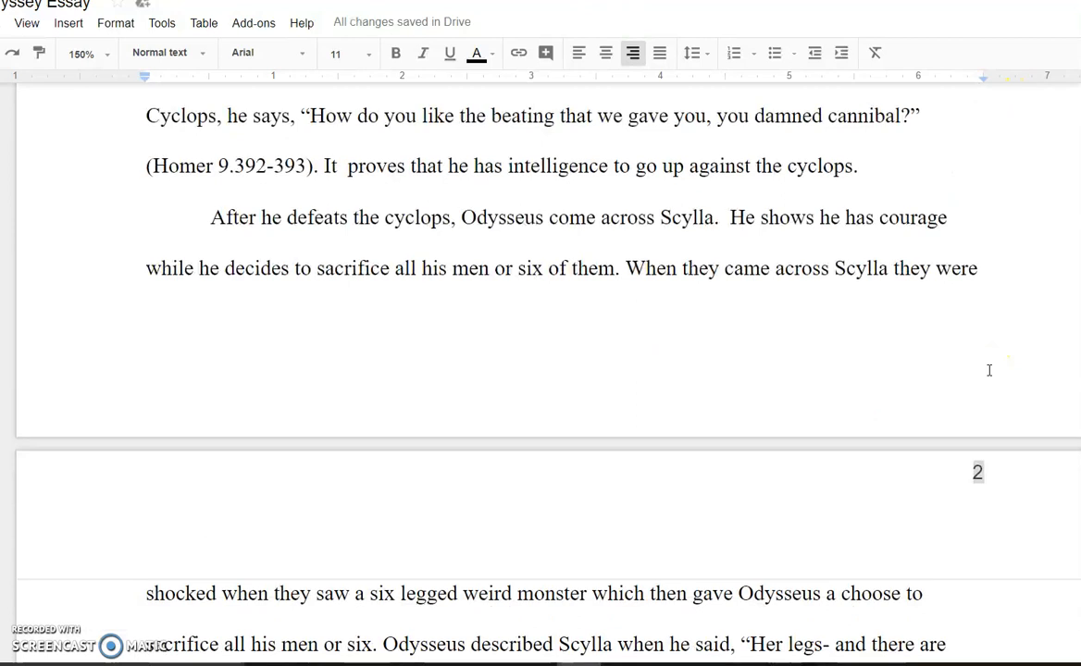
scroll(989, 370, "up", 15)
left_click(971, 111)
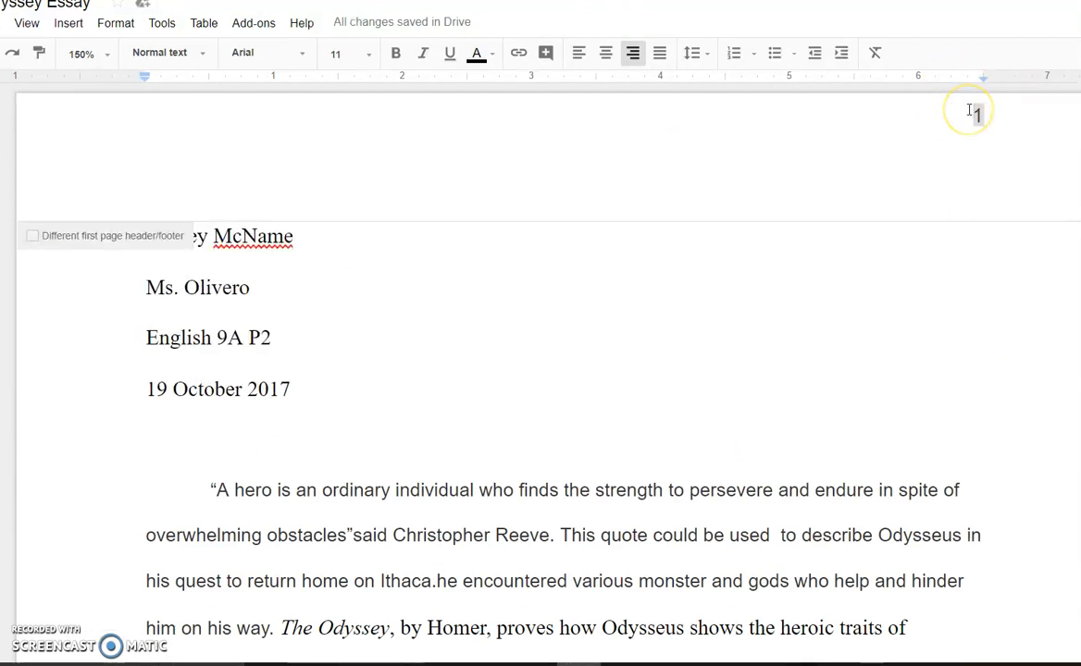
type("McName")
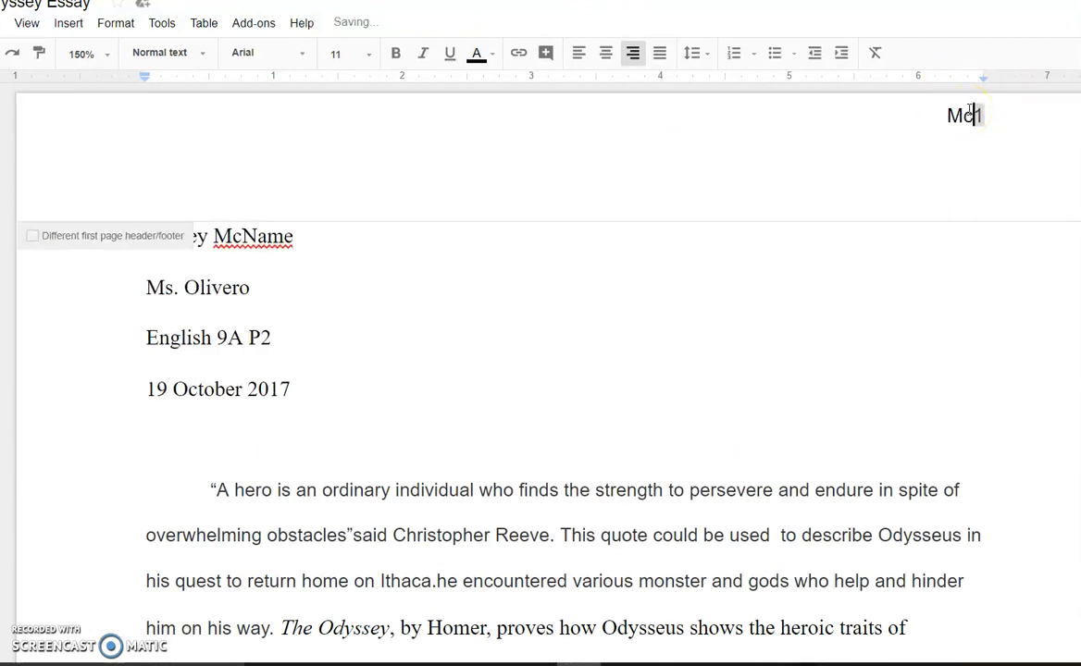
- Format the last name and page number in the header as 12-point Times New Roman
left_click_drag(873, 116, 1009, 116)
left_click(368, 52)
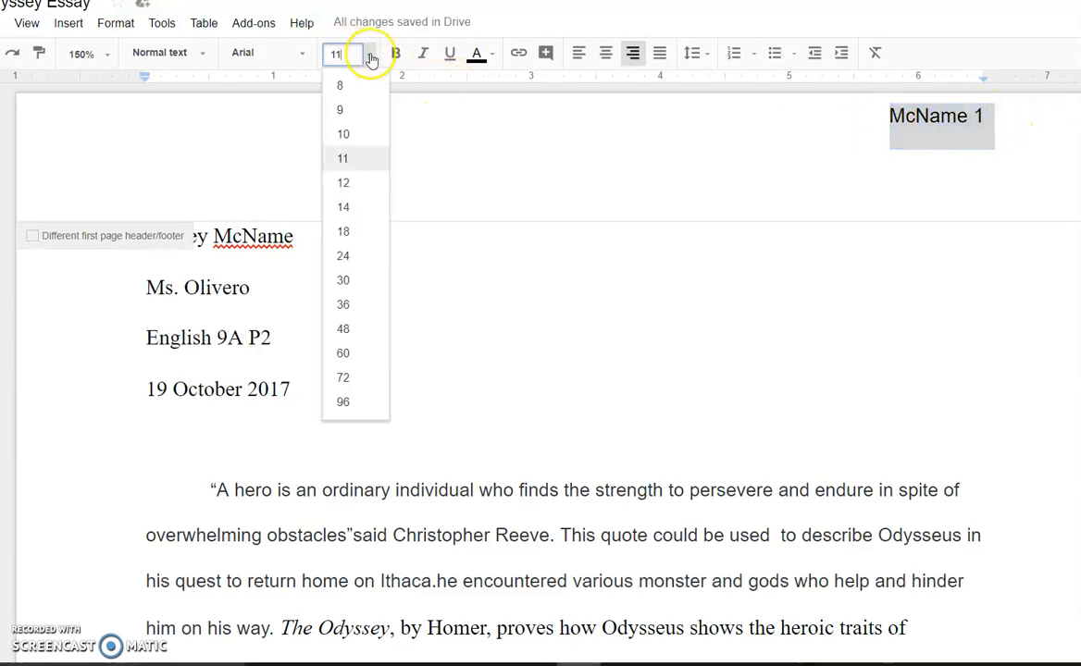
left_click(370, 183)
left_click(287, 56)
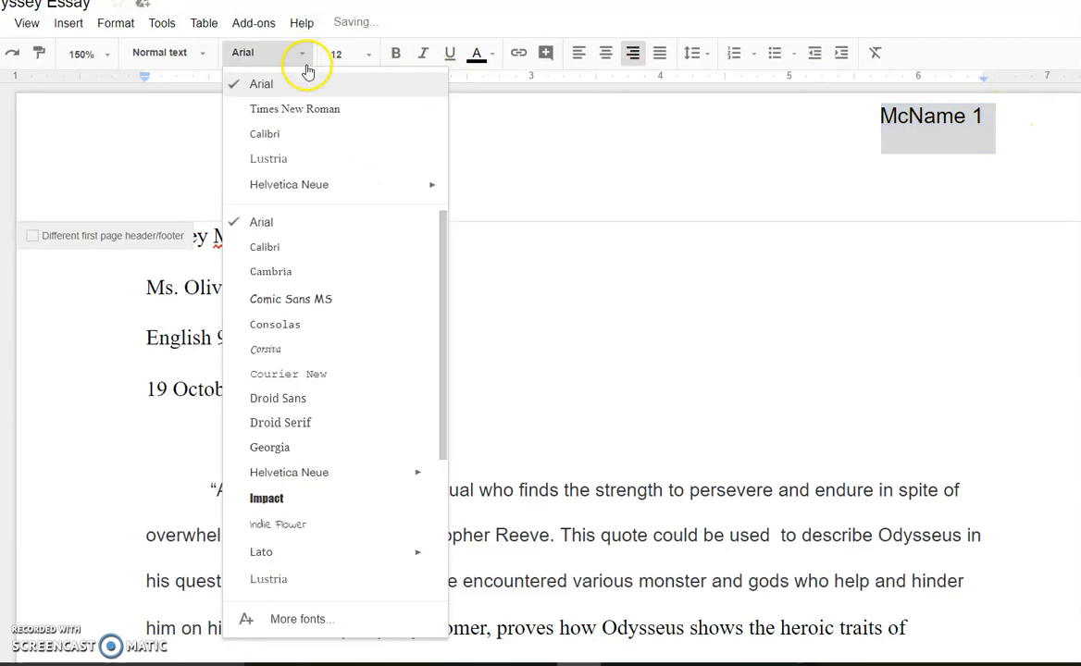
left_click(314, 111)
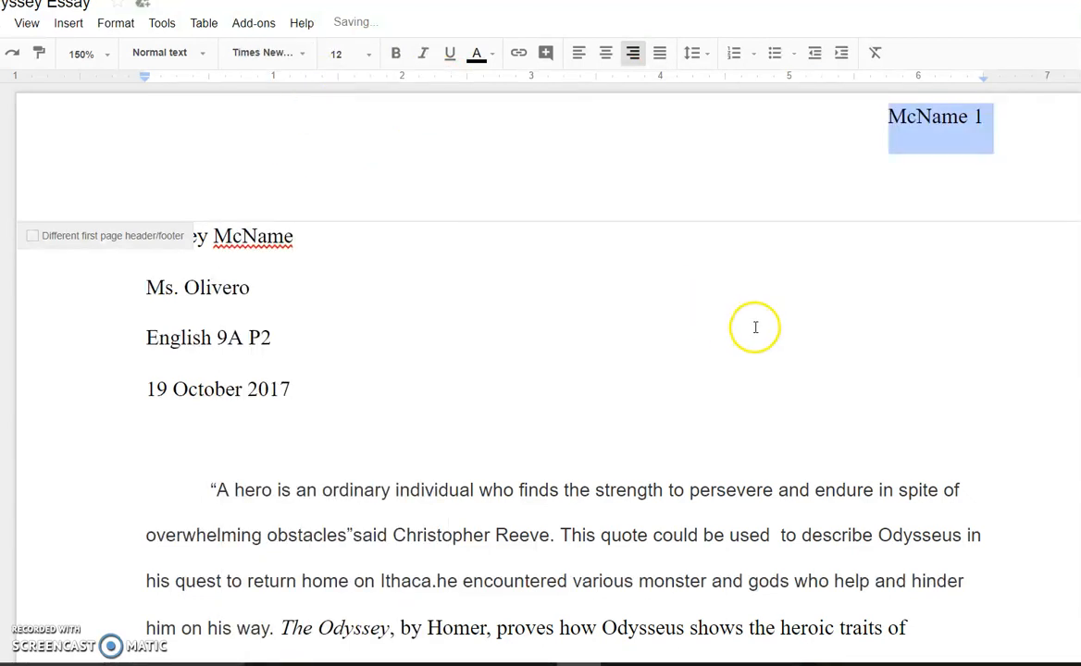
left_click(968, 123)
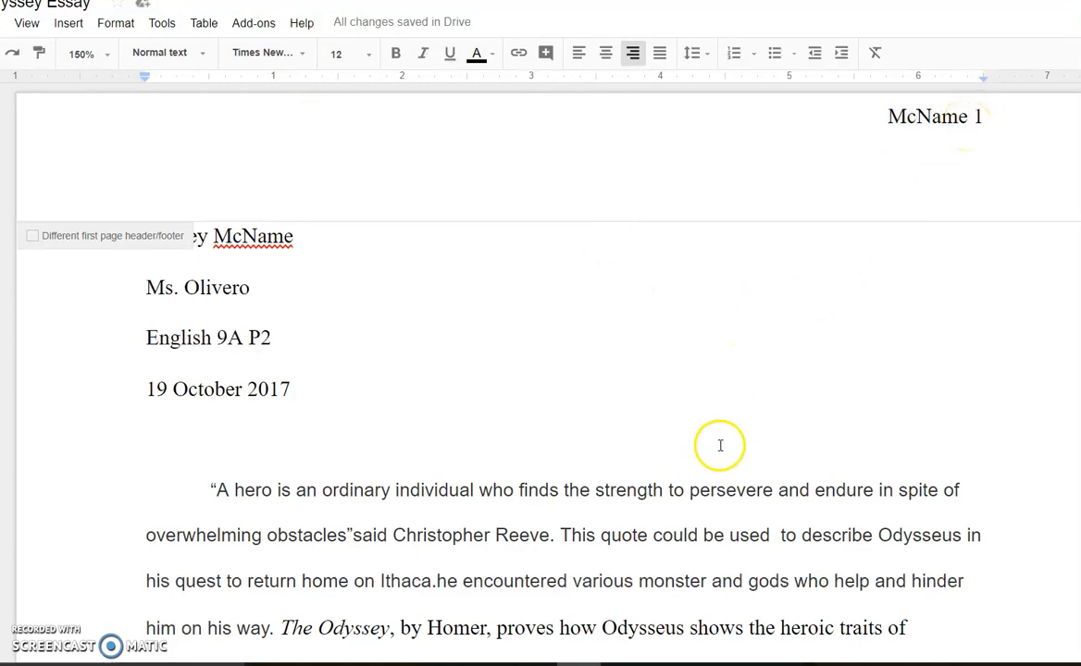
- Leave the header and examine the last name and page number on the essay's following pages
left_click(427, 426)
scroll(425, 427, "down", 15)
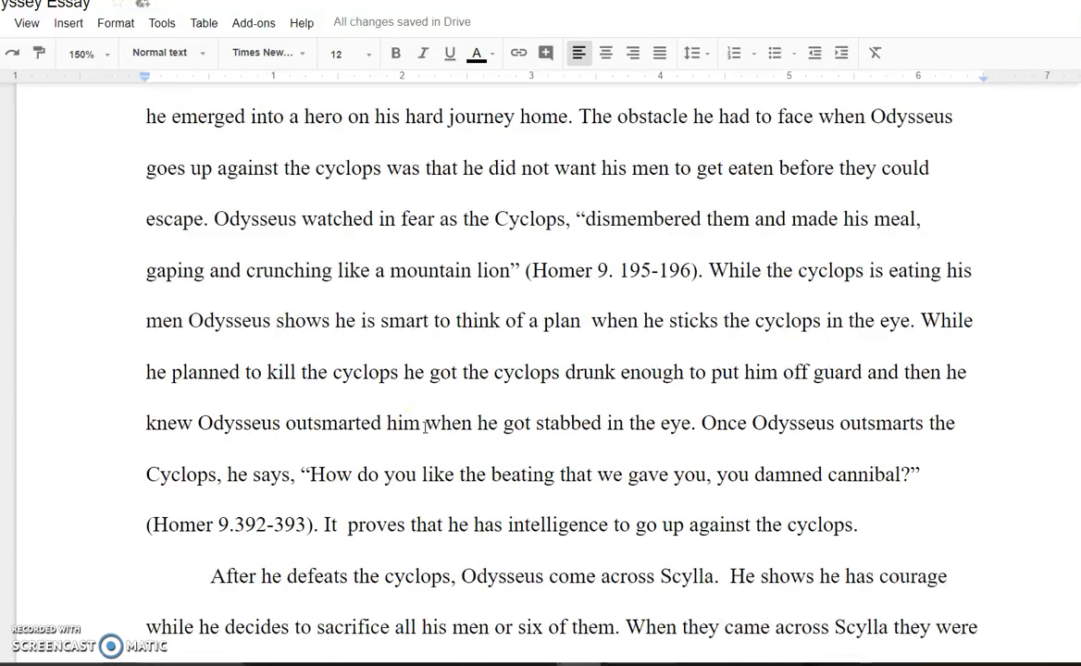
scroll(424, 428, "down", 8)
scroll(425, 427, "up", 7)
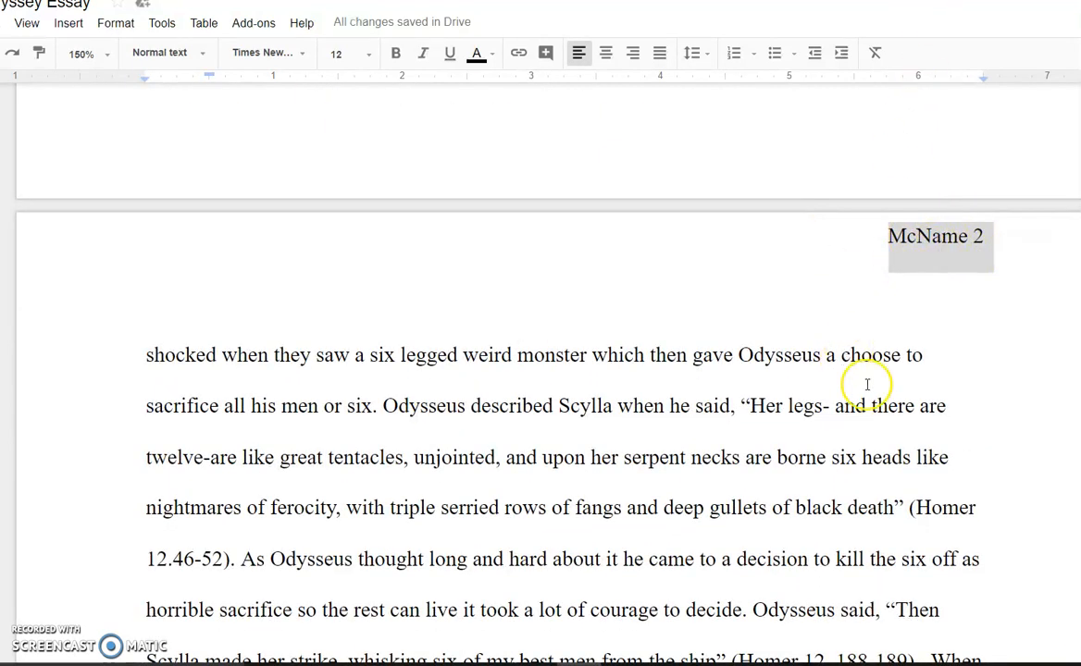
scroll(866, 379, "down", 15)
scroll(861, 417, "down", 2)
scroll(852, 453, "up", 8)
scroll(851, 455, "up", 20)
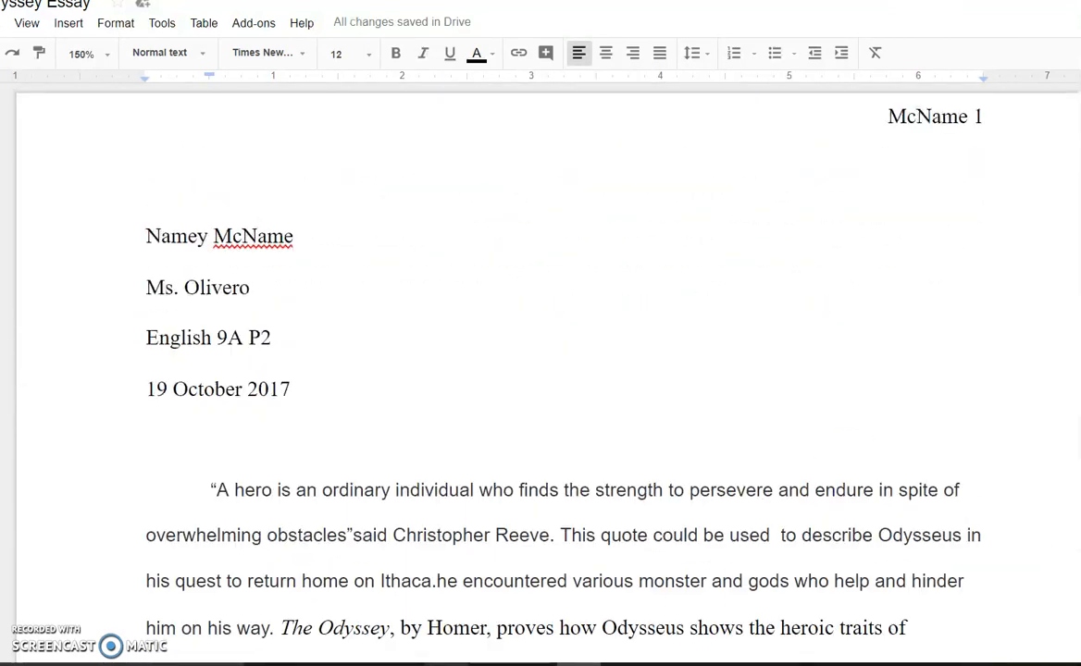
- In the blank Word document, insert a Plain Number 3 page number at the top of the page, preceded by the student's last name
left_click(109, 132)
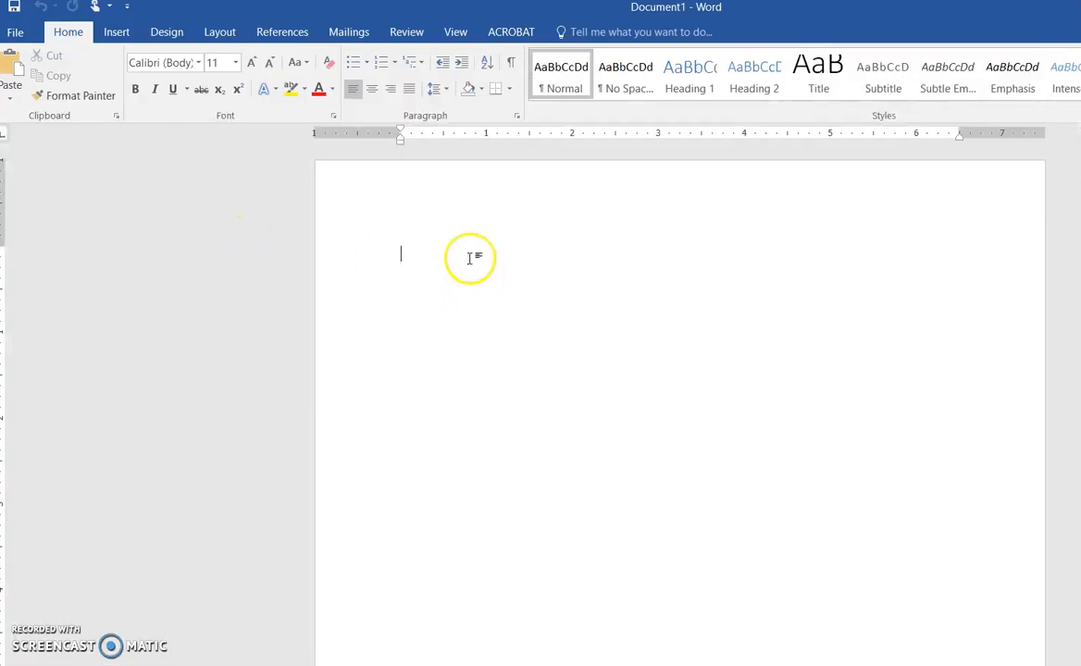
left_click(121, 34)
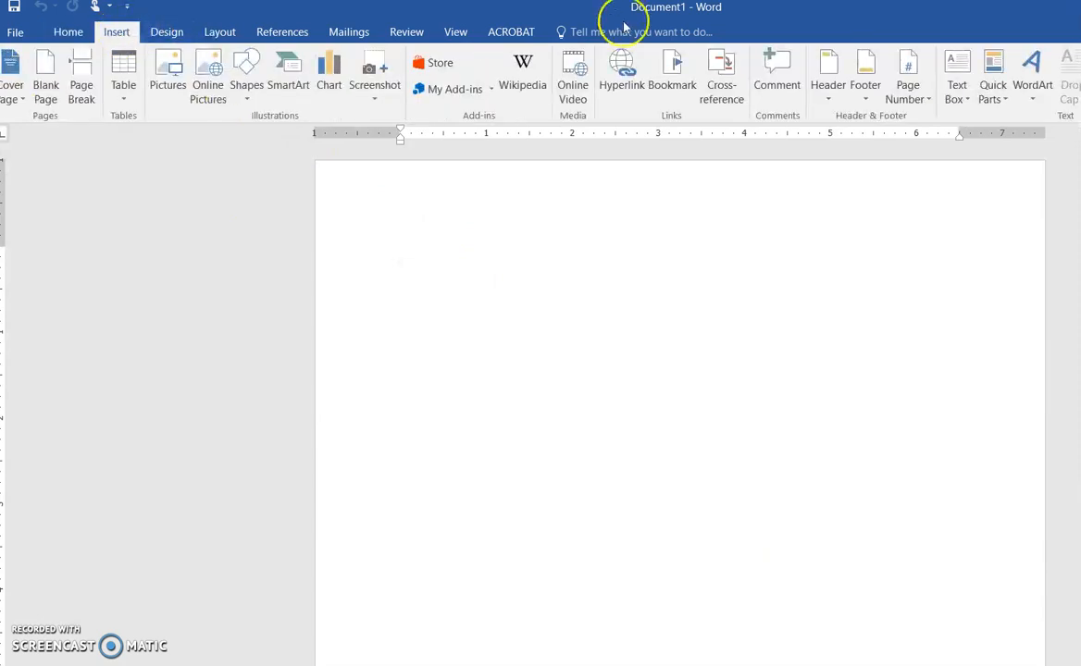
left_click(911, 90)
mouse_move(933, 128)
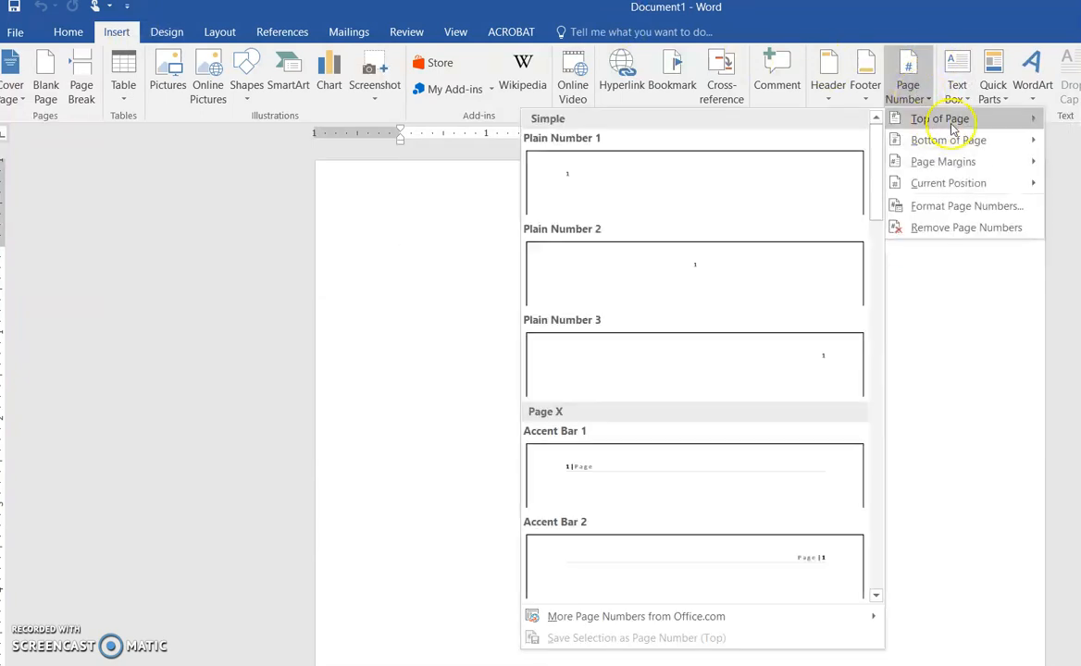
left_click(804, 363)
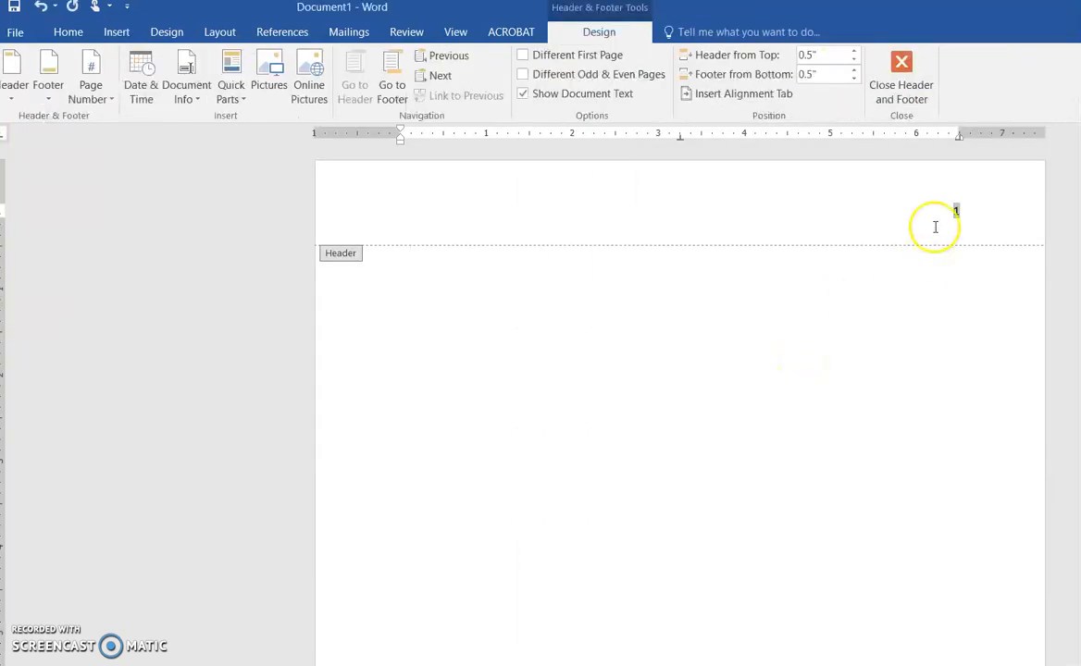
type("McName")
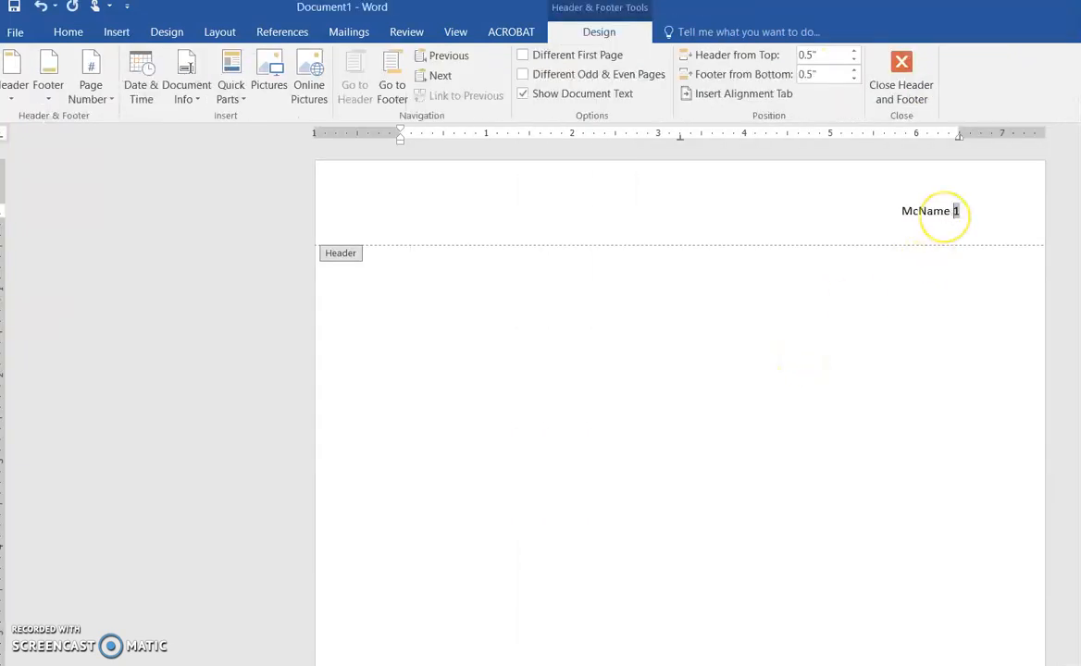
- Close the header, examine the Word page with its name and page number, and switch to the editing checklist in Google Docs
left_click(903, 72)
scroll(842, 334, "down", 8)
scroll(842, 334, "up", 7)
left_click(842, 370)
left_click(500, 610)
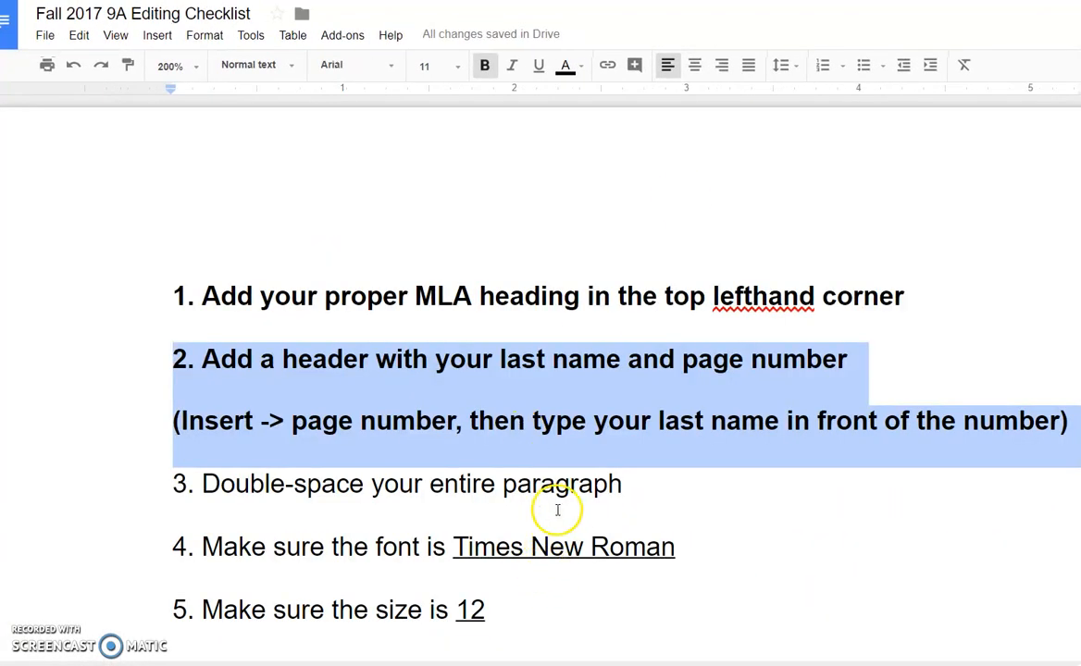
- Bold checklist items 3 to 5 and replace "paragraph" with "essay" in item 3
left_click(558, 509)
scroll(557, 509, "down", 3)
left_click_drag(526, 444, 82, 286)
key("ctrl+b")
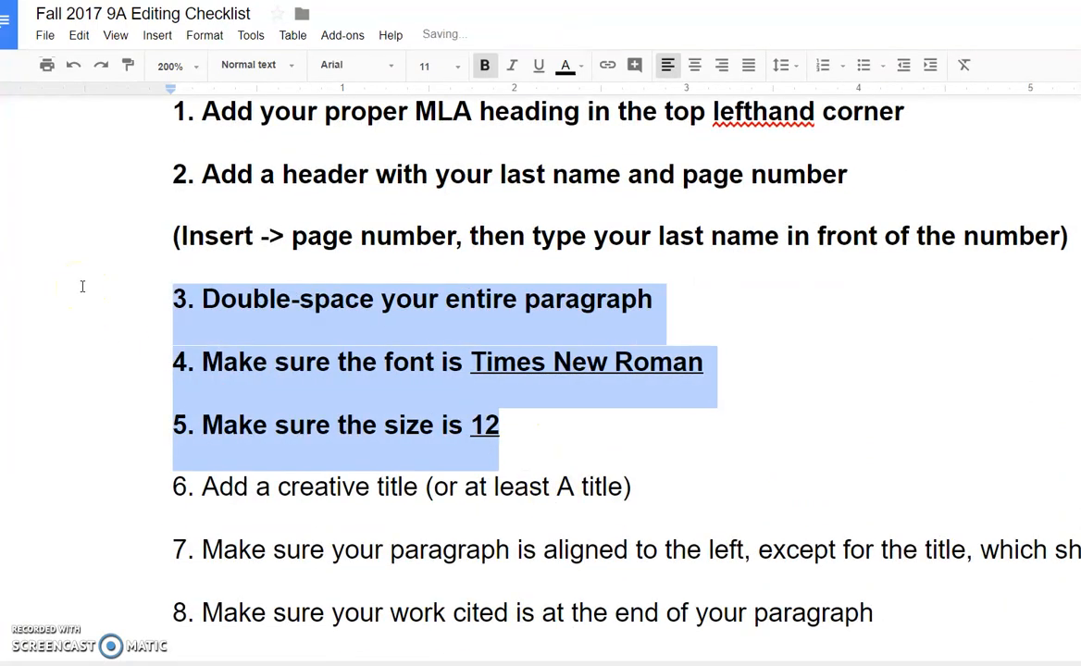
left_click(654, 297)
key("BackSpace")
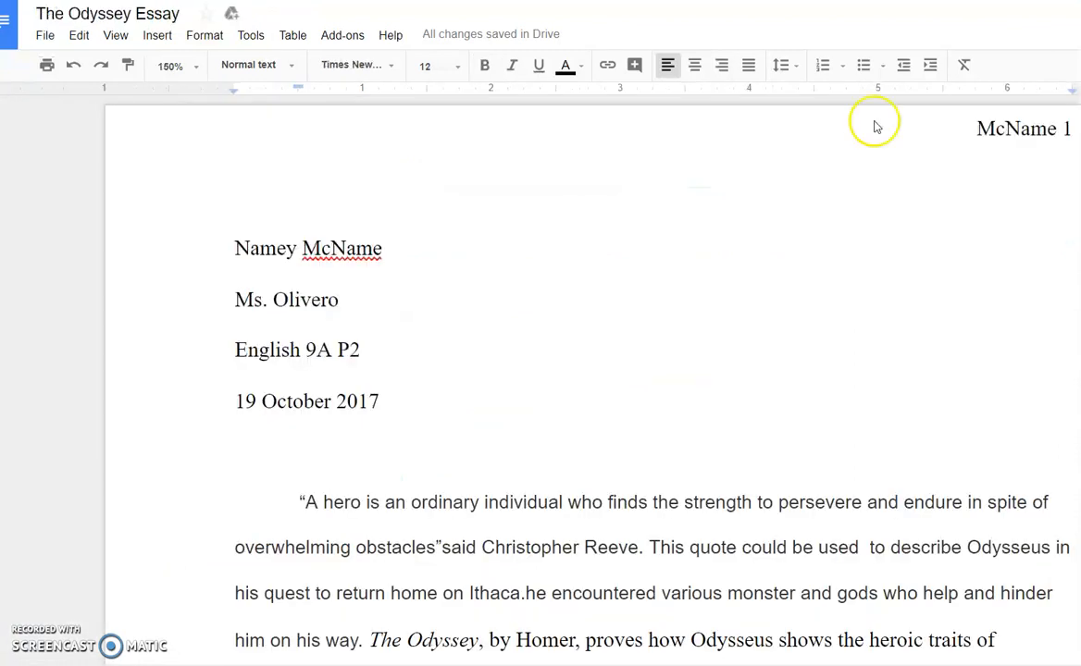
- In The Odyssey Essay, compare the font and size of the opening sentences with those of the following text
scroll(784, 354, "down", 2)
left_click_drag(300, 341, 435, 386)
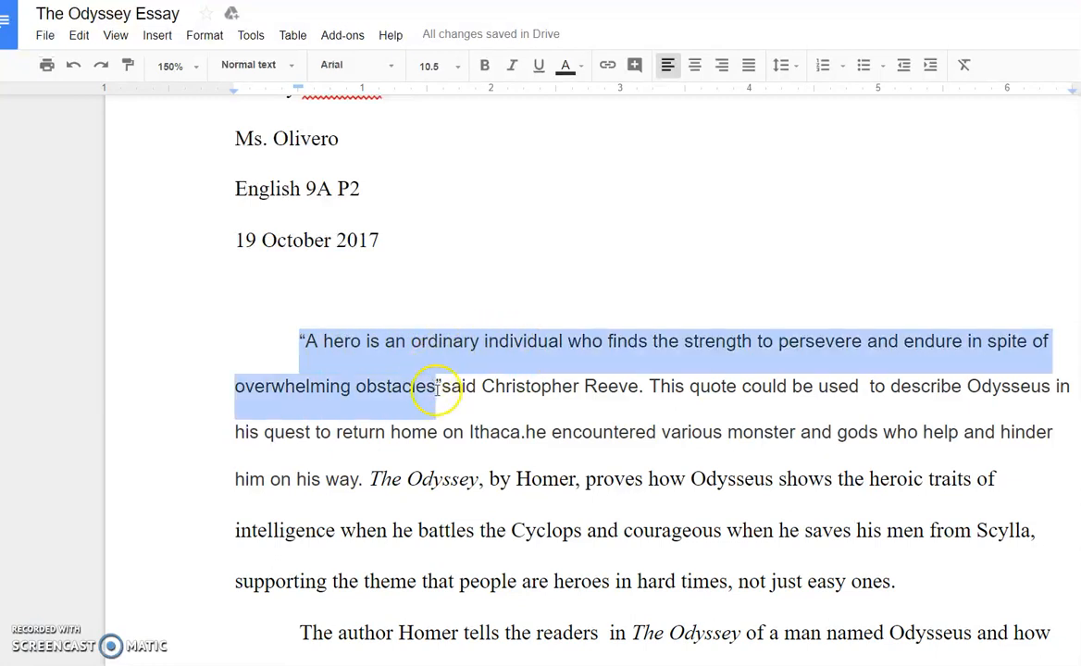
left_click_drag(687, 479, 708, 544)
left_click(642, 428)
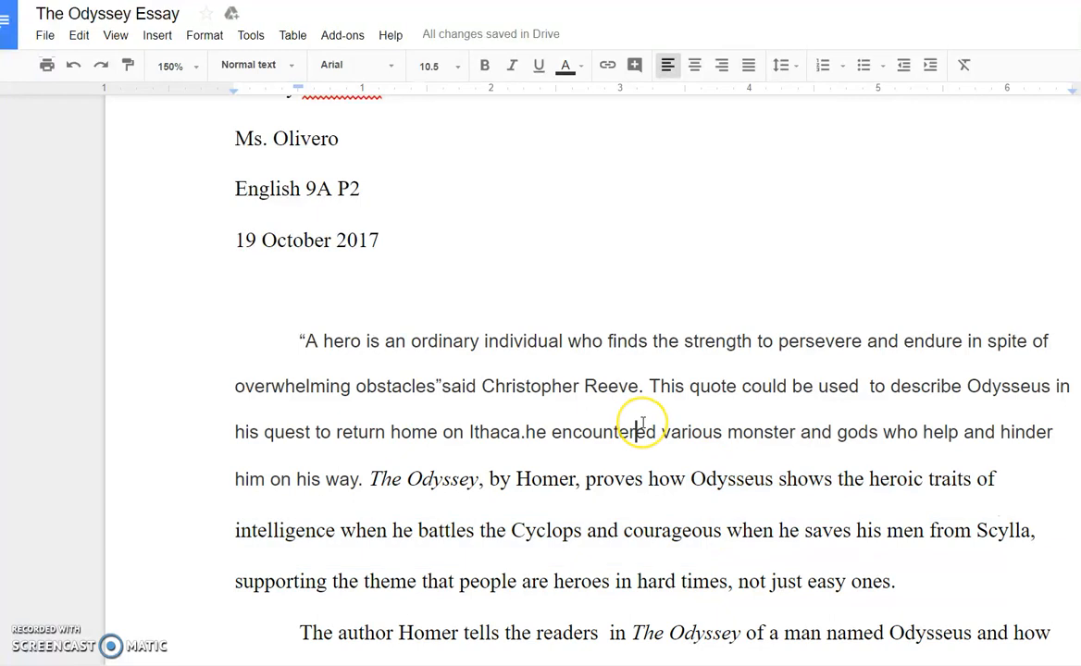
scroll(642, 423, "up", 2)
left_click(423, 491)
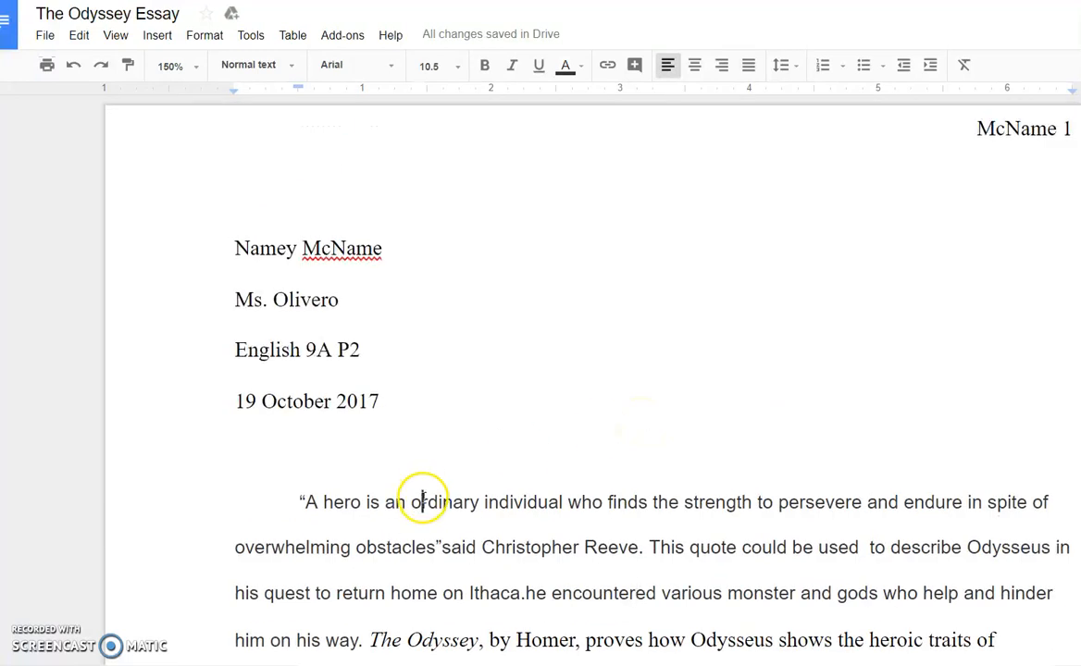
scroll(599, 468, "down", 3)
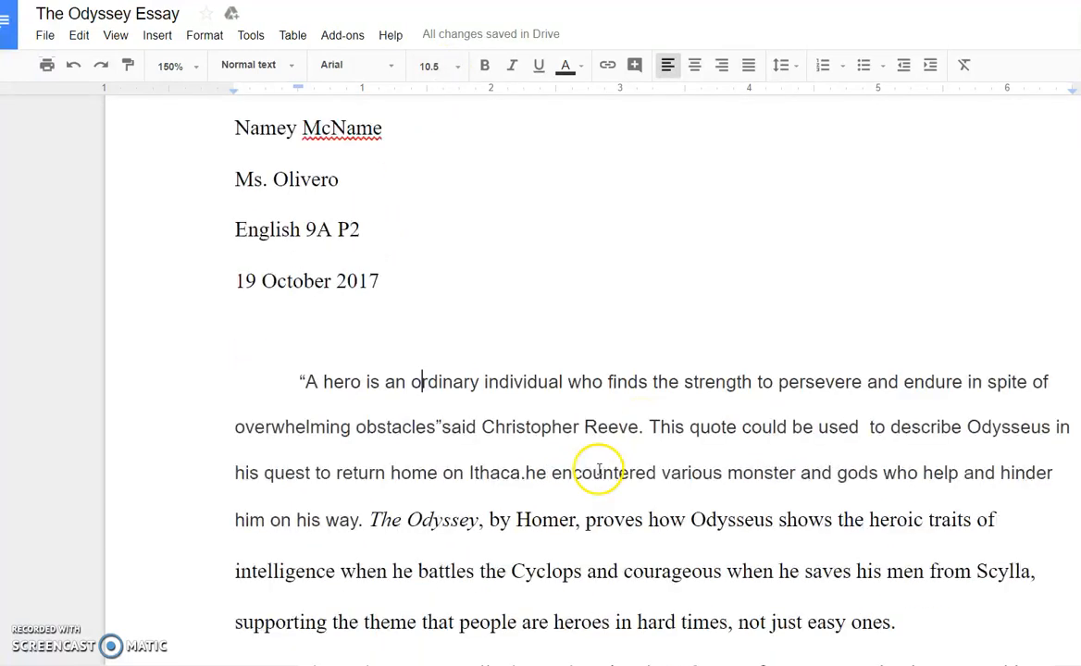
scroll(675, 548, "down", 6)
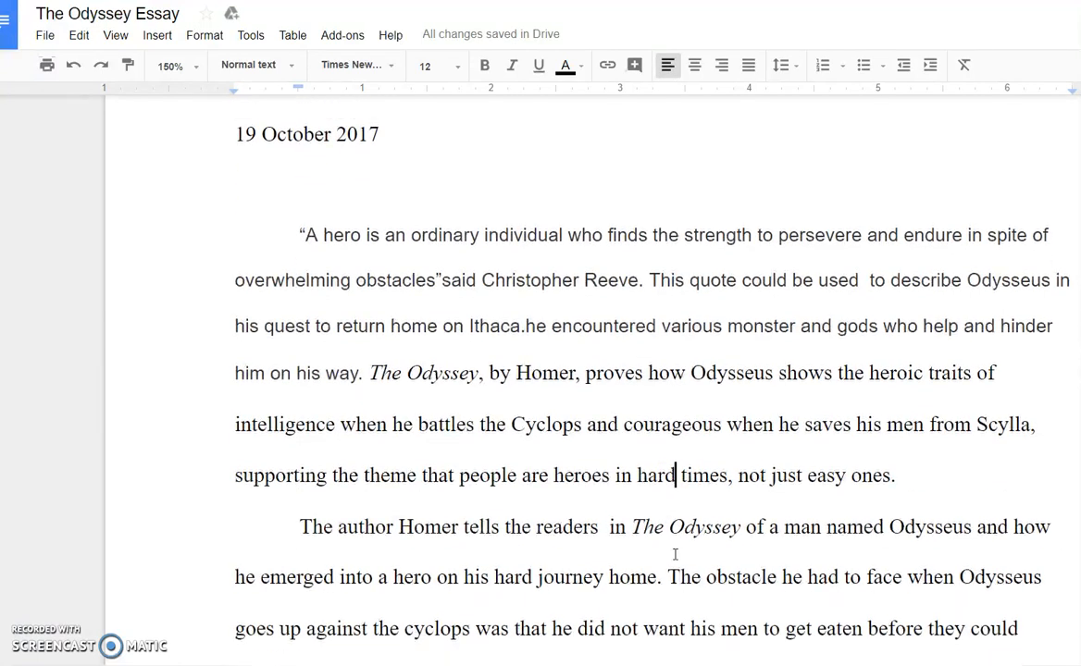
scroll(296, 518, "up", 9)
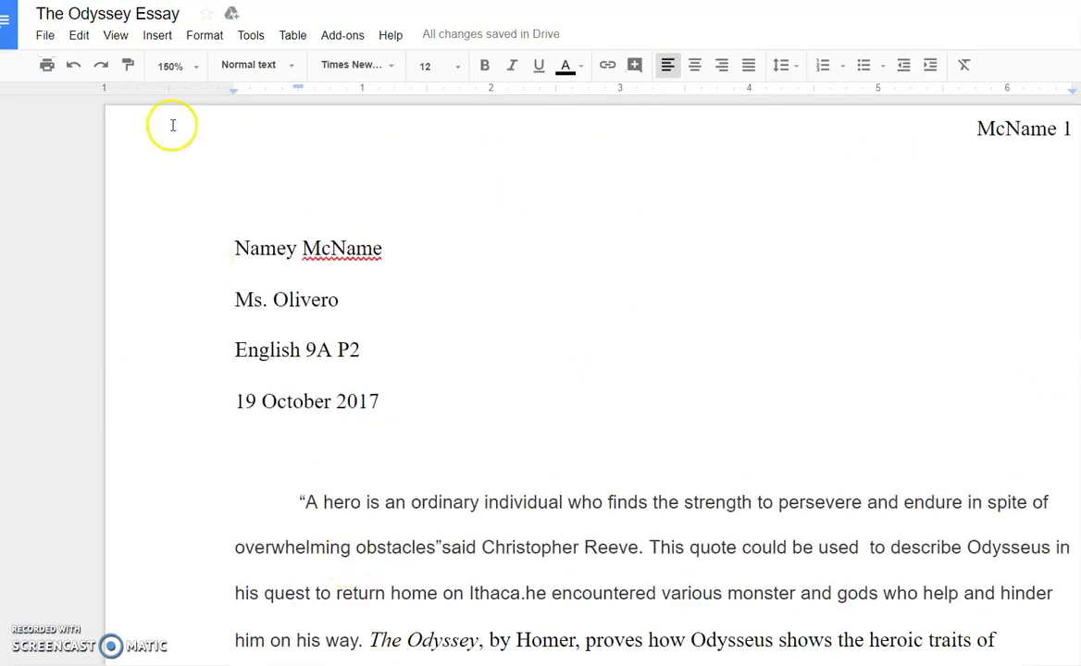
- Select the entire essay, including the heading, and check that its line spacing is Double
left_click(79, 35)
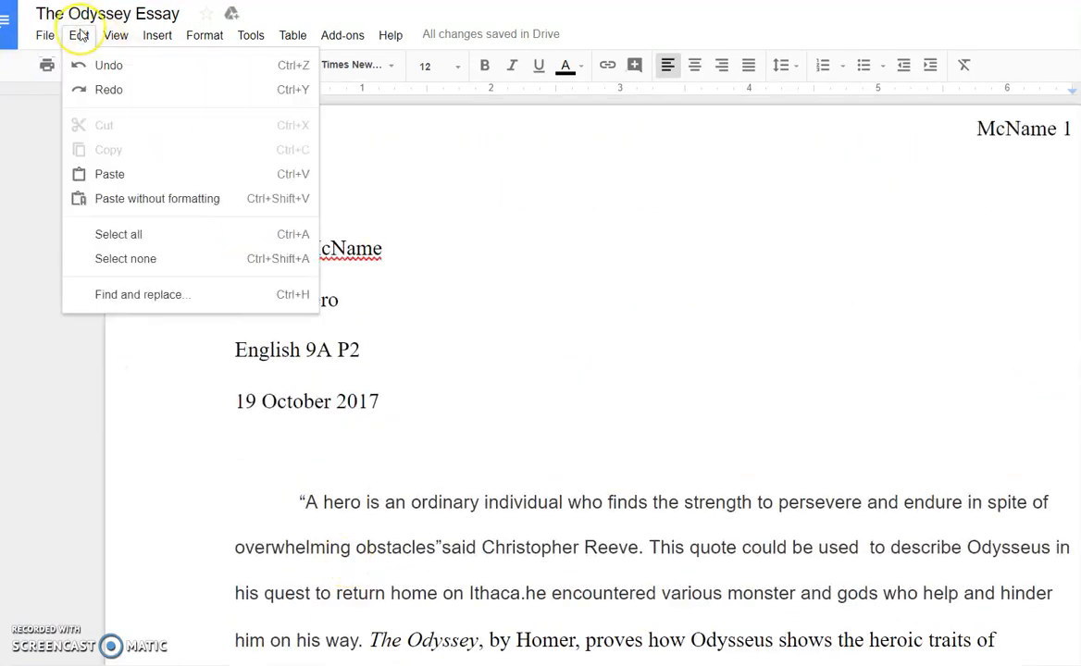
left_click(172, 239)
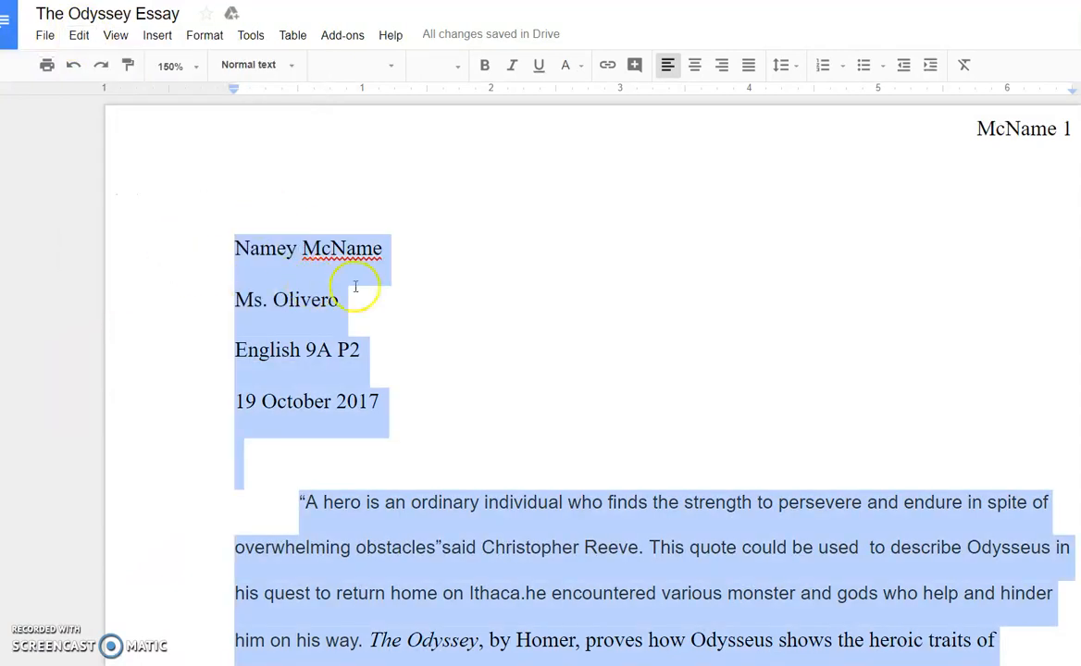
scroll(418, 391, "down", 20)
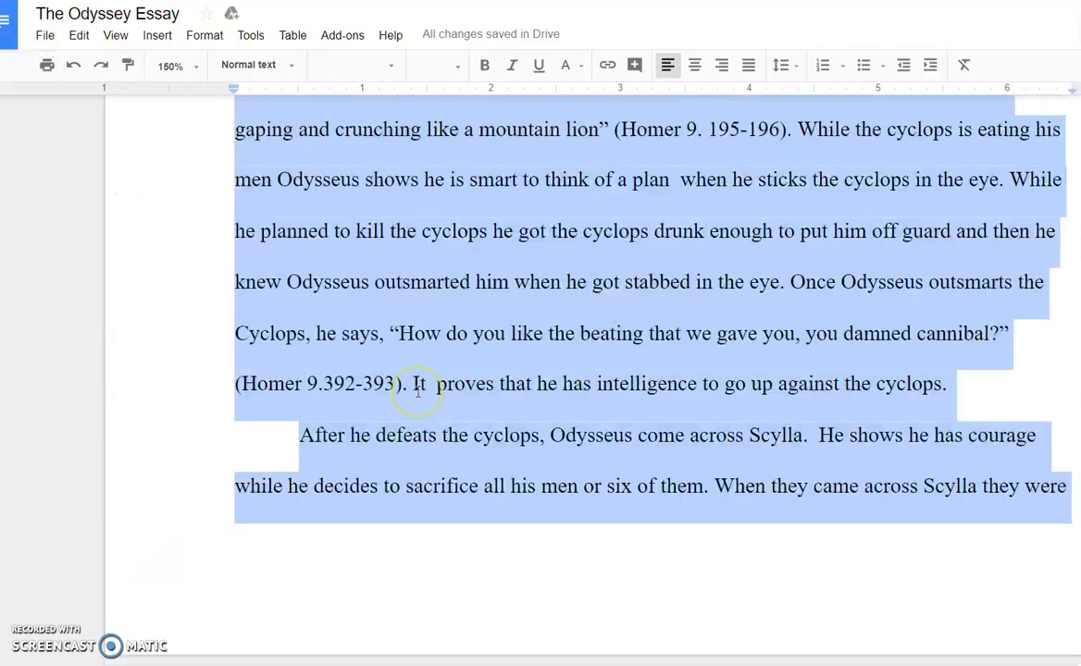
scroll(418, 391, "up", 20)
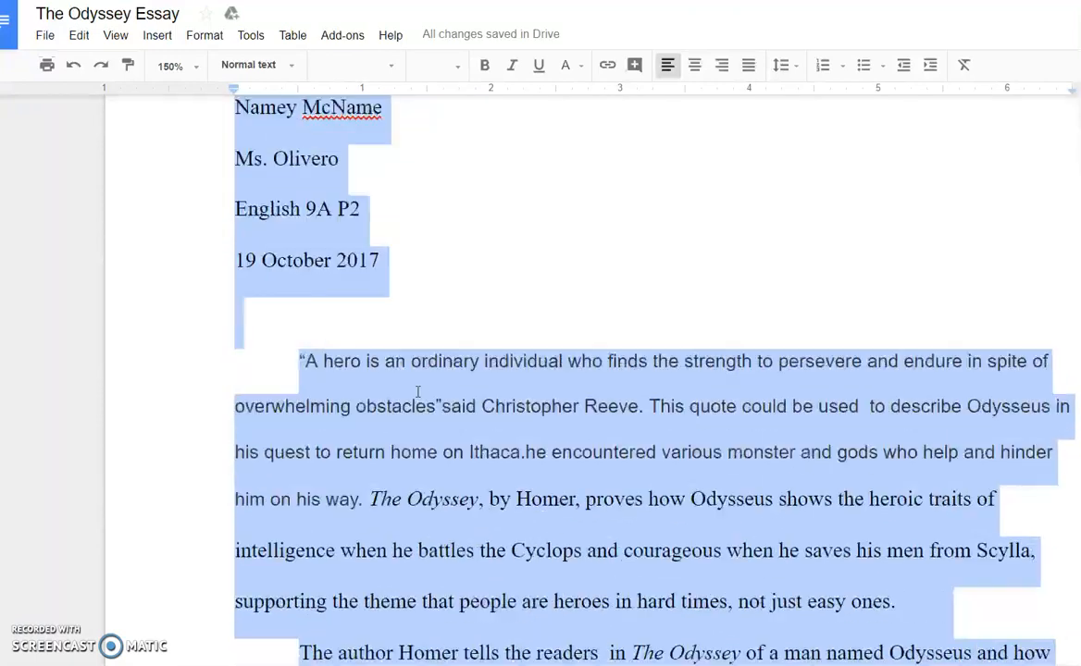
left_click(780, 67)
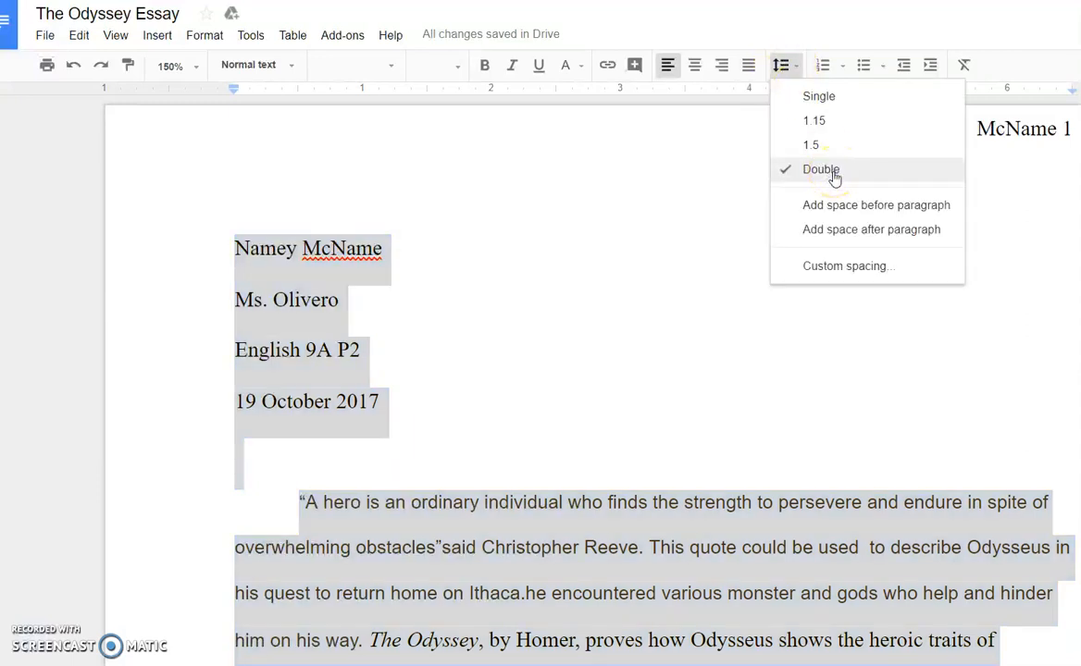
- Set the font of the whole selected essay to Times New Roman, size 12
left_click(388, 74)
left_click(396, 104)
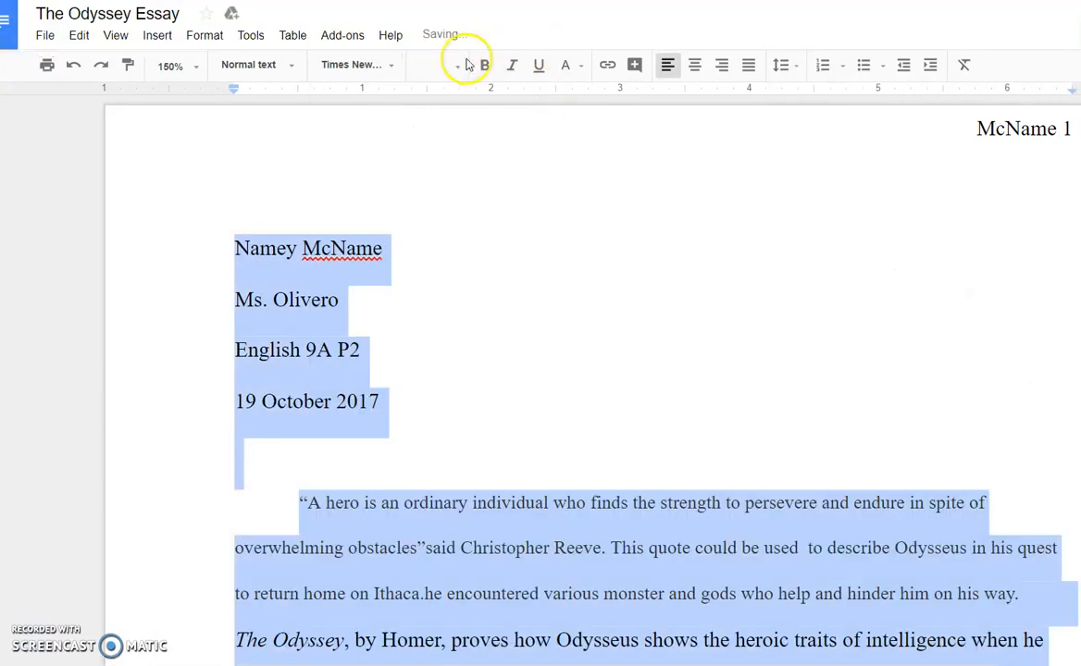
left_click(455, 64)
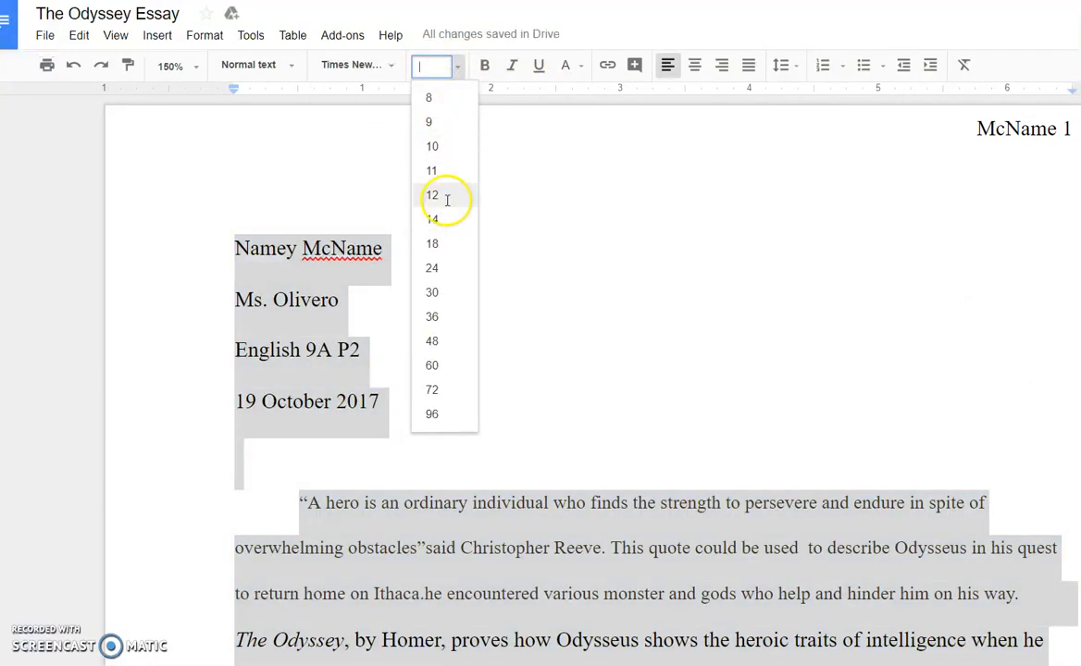
left_click(448, 194)
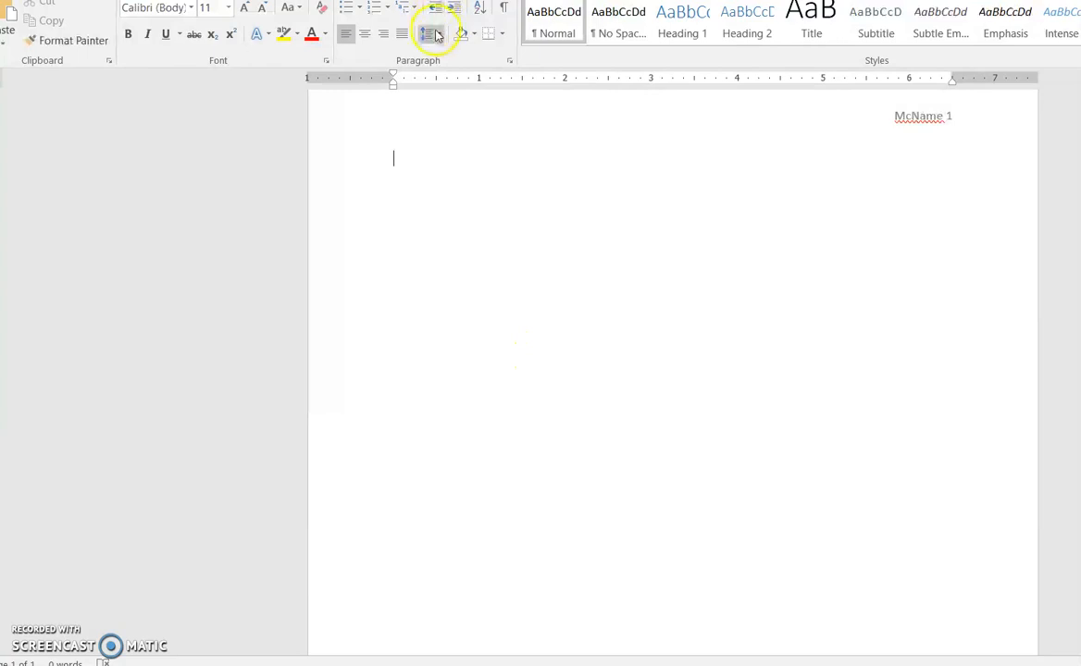
- Set the line spacing in the blank Word document to 2.0
left_click(425, 37)
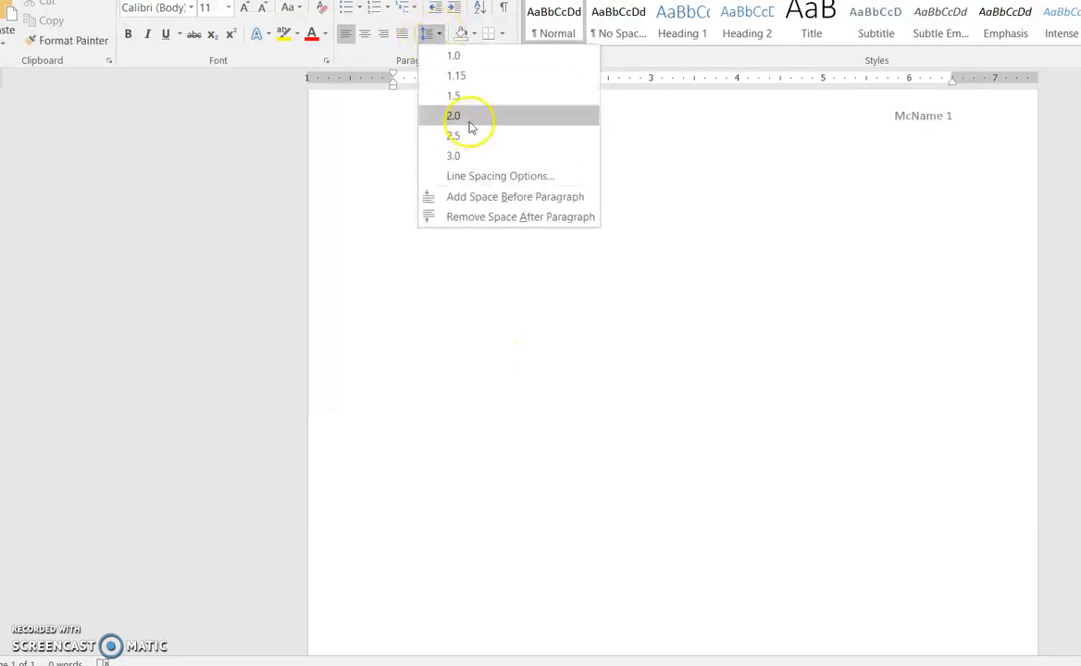
left_click(469, 125)
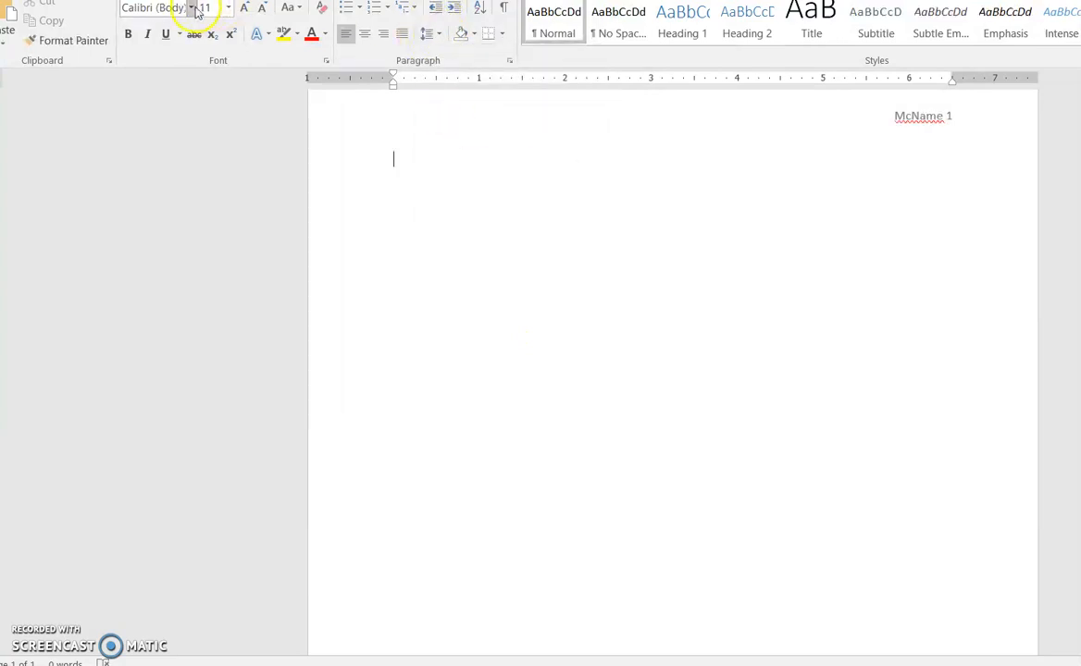
- View the available fonts and font sizes in Word and return to The Odyssey Essay in Google Docs
left_click(191, 9)
left_click(192, 10)
left_click(228, 9)
left_click(229, 9)
left_click(561, 354)
mouse_move(668, 665)
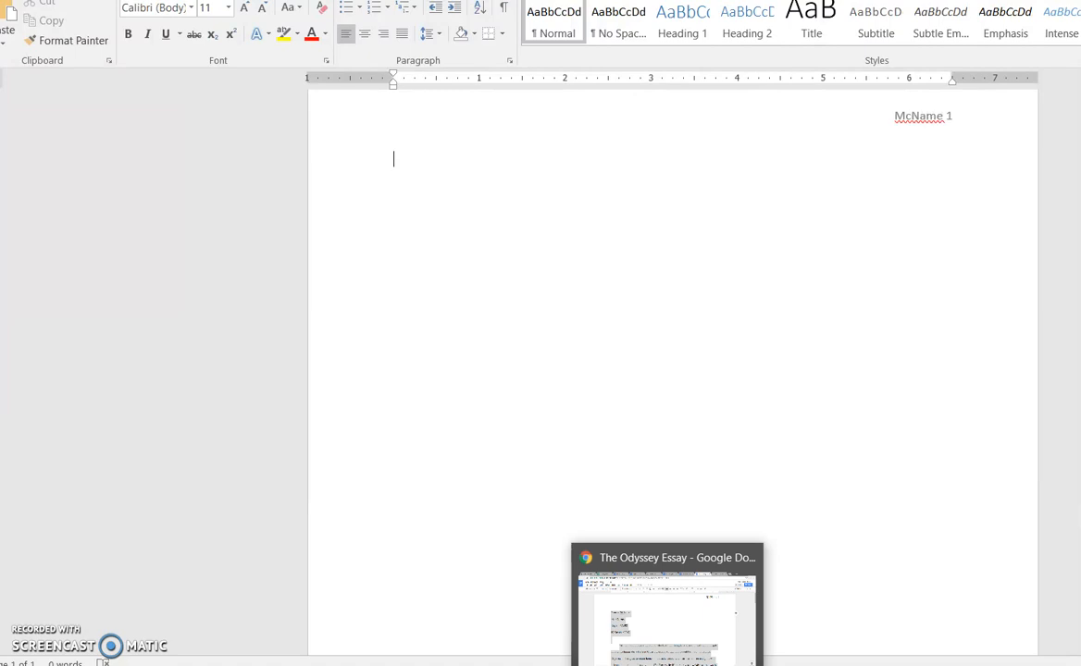
left_click(667, 606)
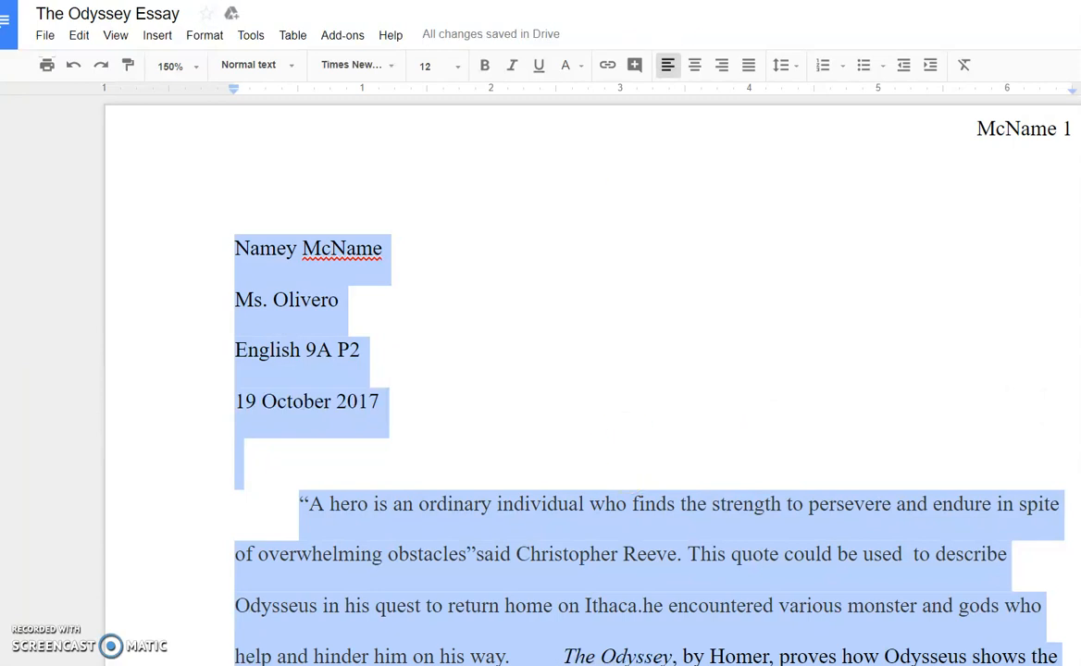
- In the editing checklist, bold item 6 about adding a creative title
left_click(277, 1)
scroll(587, 491, "up", 3)
scroll(587, 490, "down", 3)
left_click_drag(664, 494, 90, 474)
left_click(491, 527)
left_click_drag(697, 514, 119, 498)
key("ctrl+b")
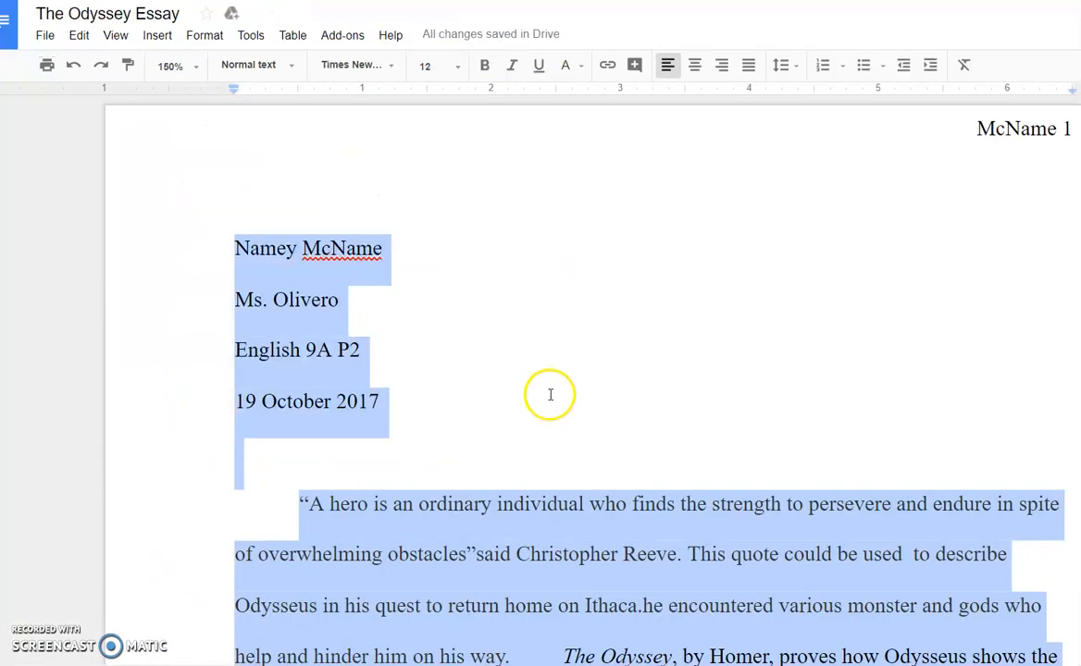
- In The Odyssey Essay, center the single blank line between the date and the first paragraph
left_click(550, 393)
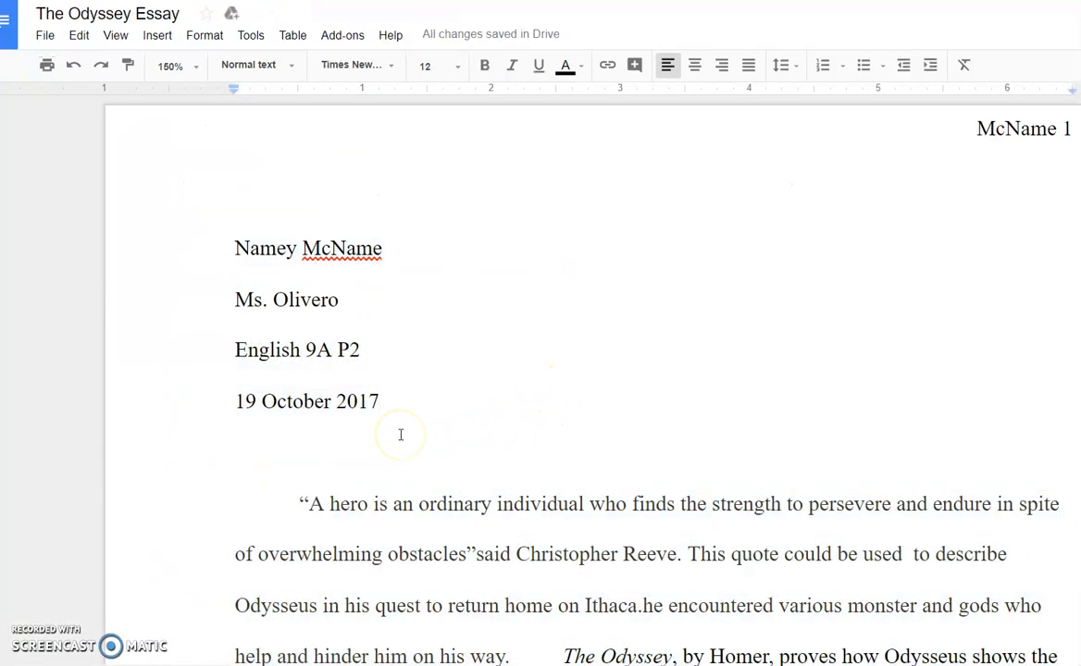
key("Return")
left_click(321, 504)
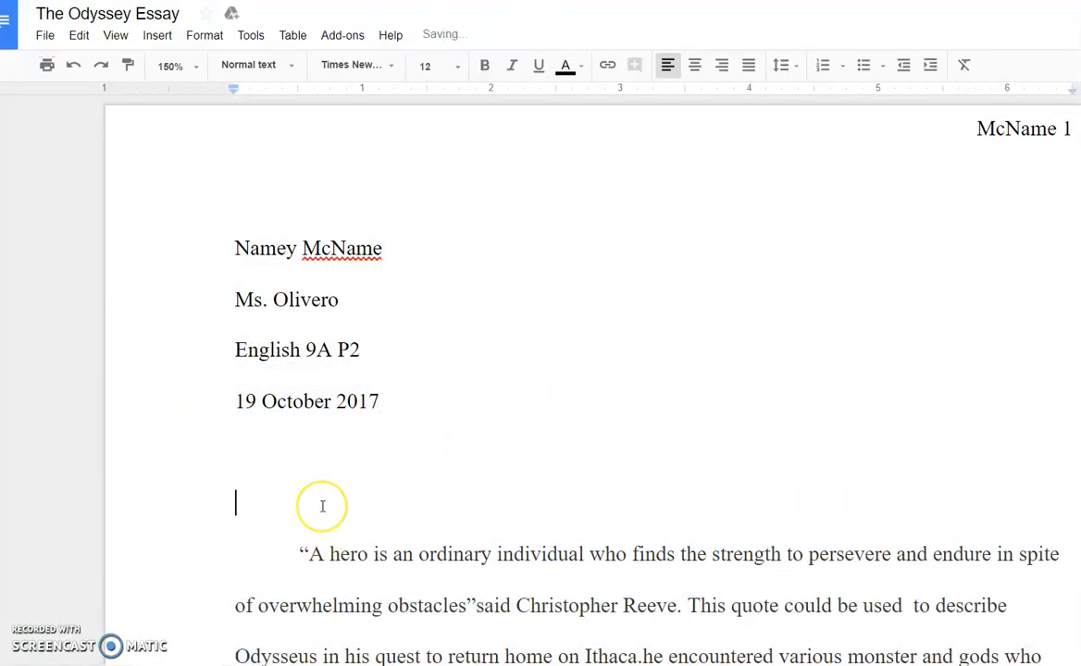
key("BackSpace")
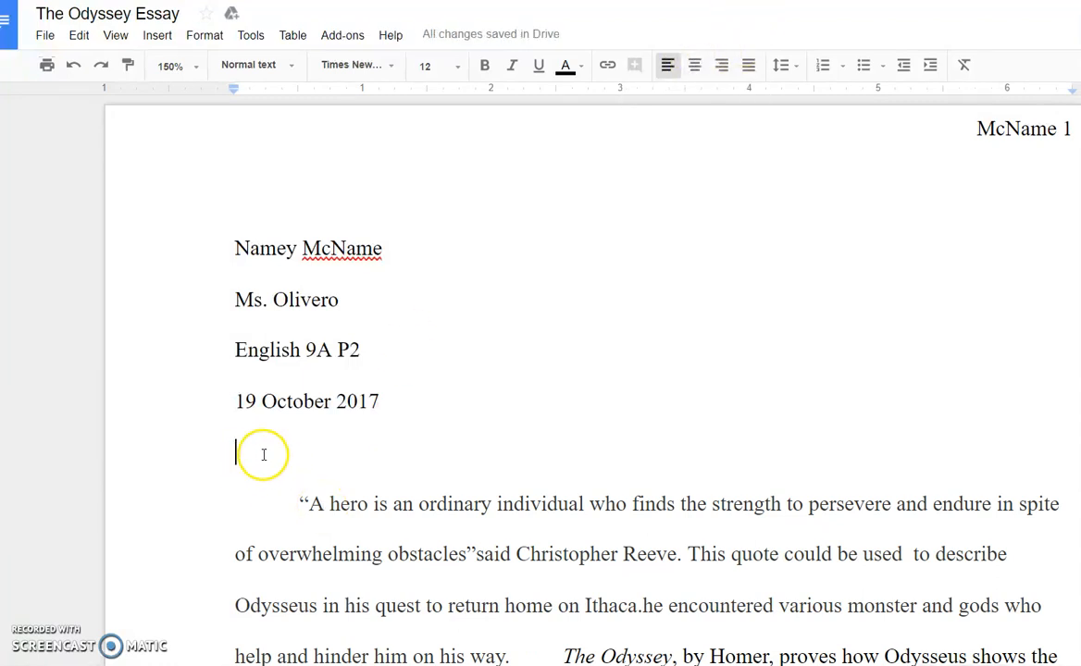
left_click(694, 65)
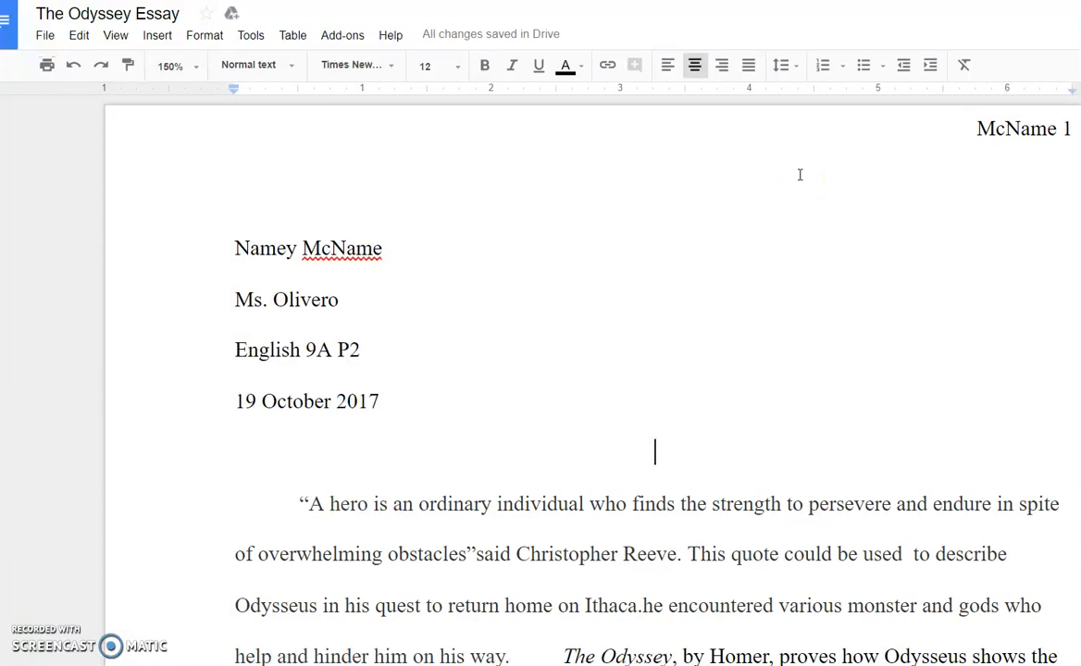
- Enter the title "Odysseus: A Hero Despite Challenges" on the centered line below the date
type("Odysseus")
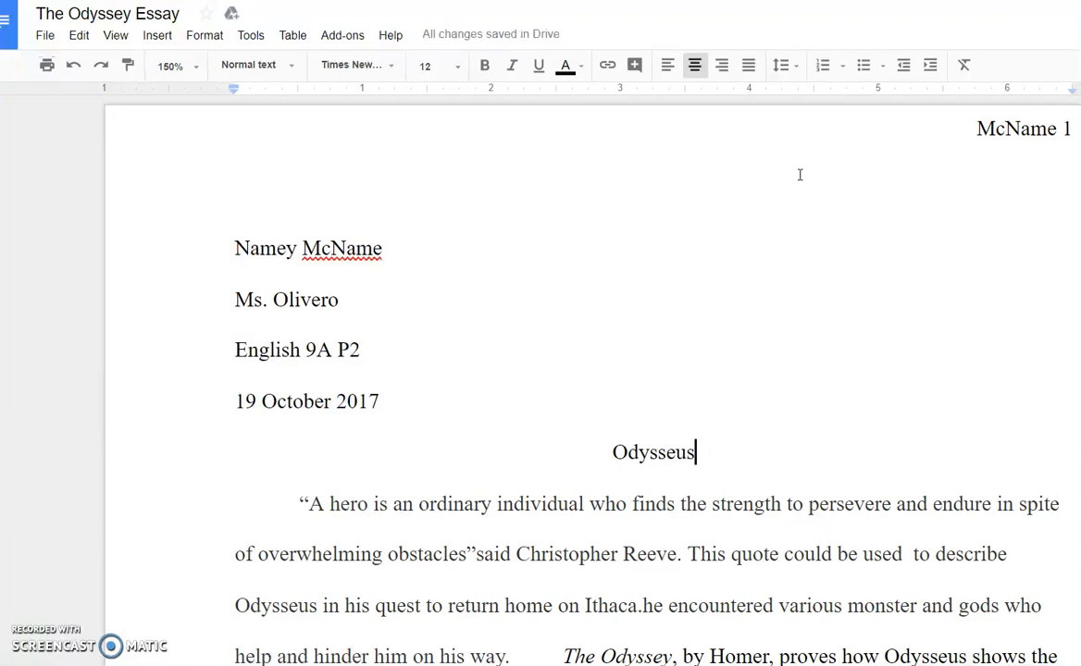
type(": ")
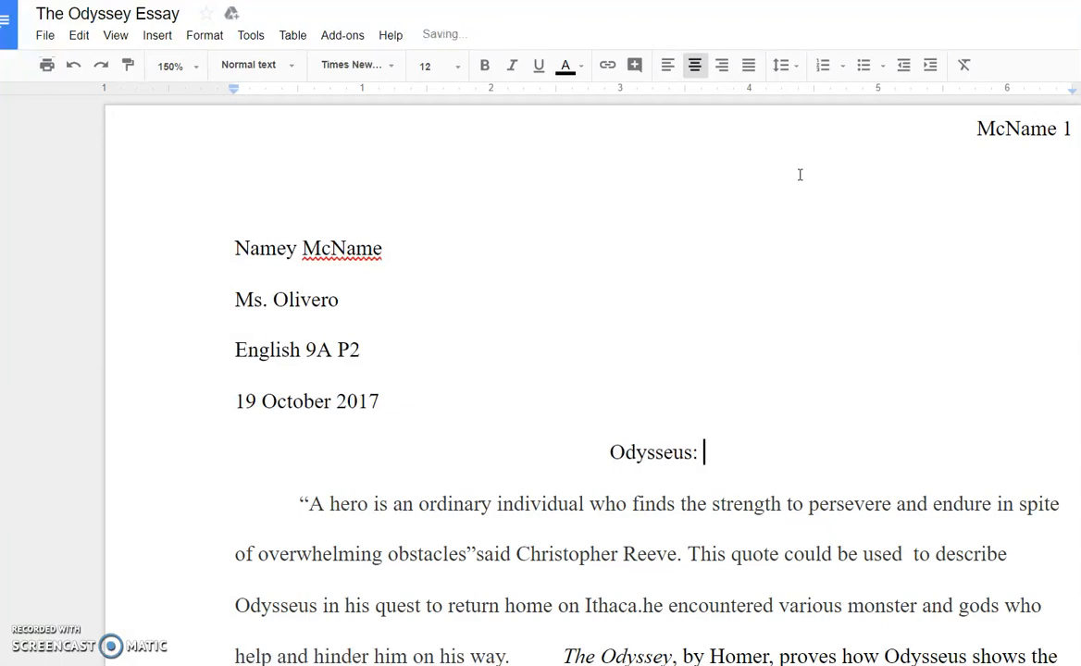
type("A hero")
key("BackSpace")
key("BackSpace")
key("BackSpace")
key("BackSpace")
key("BackSpace")
type("Hero De")
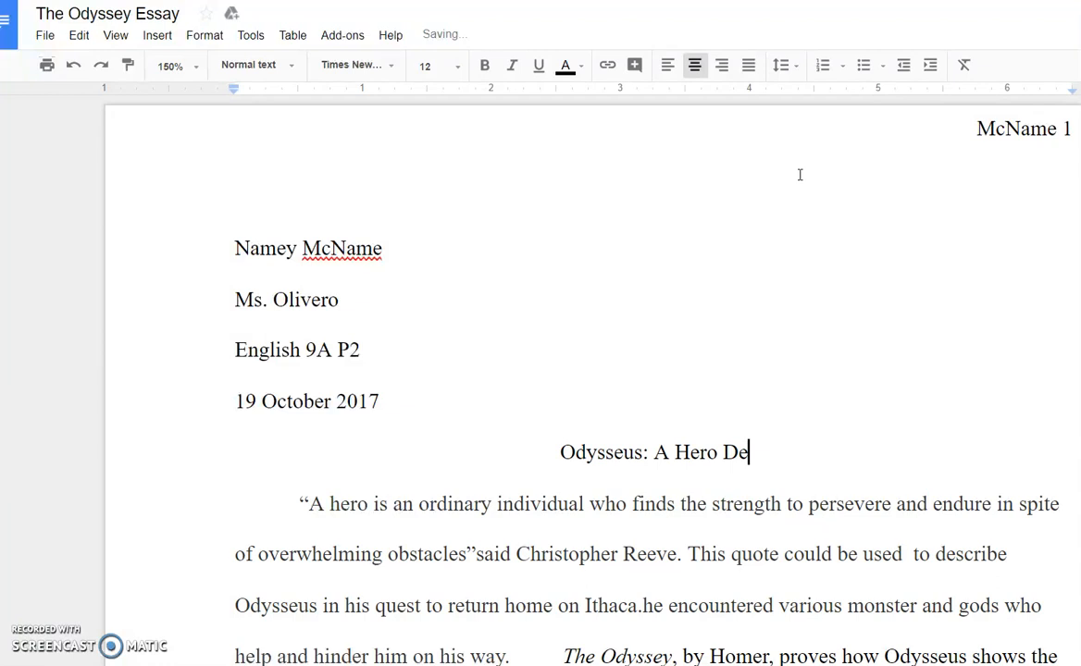
type("spite Challenges")
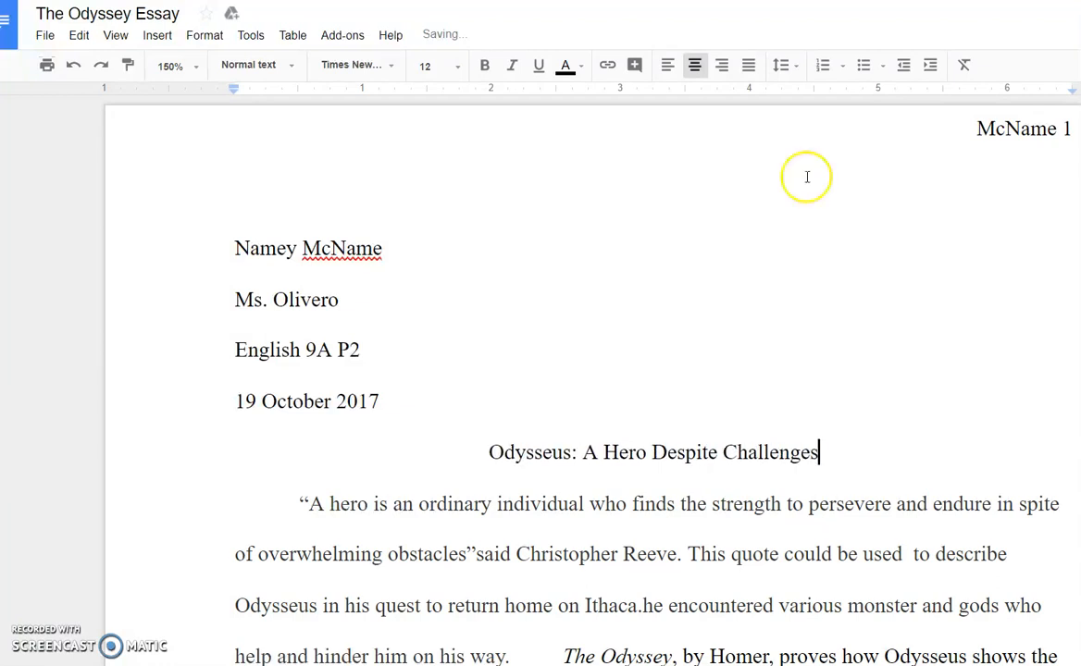
- Review the bolded items in the editing checklist and compare them with the essay's header, heading and title
scroll(811, 423, "down", 3)
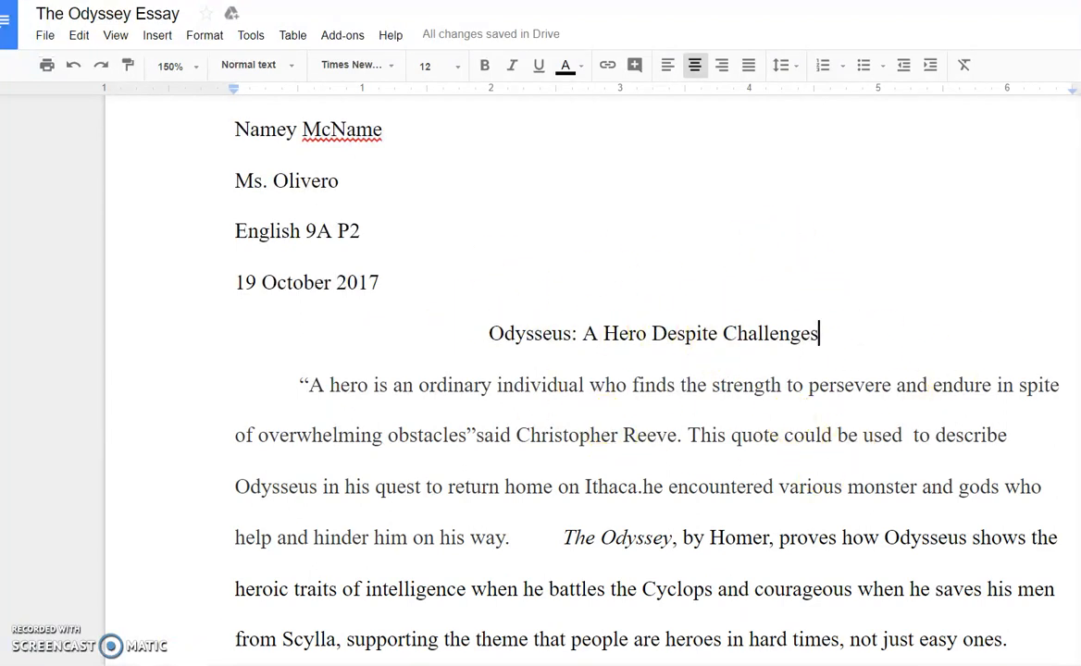
key("ctrl+Tab")
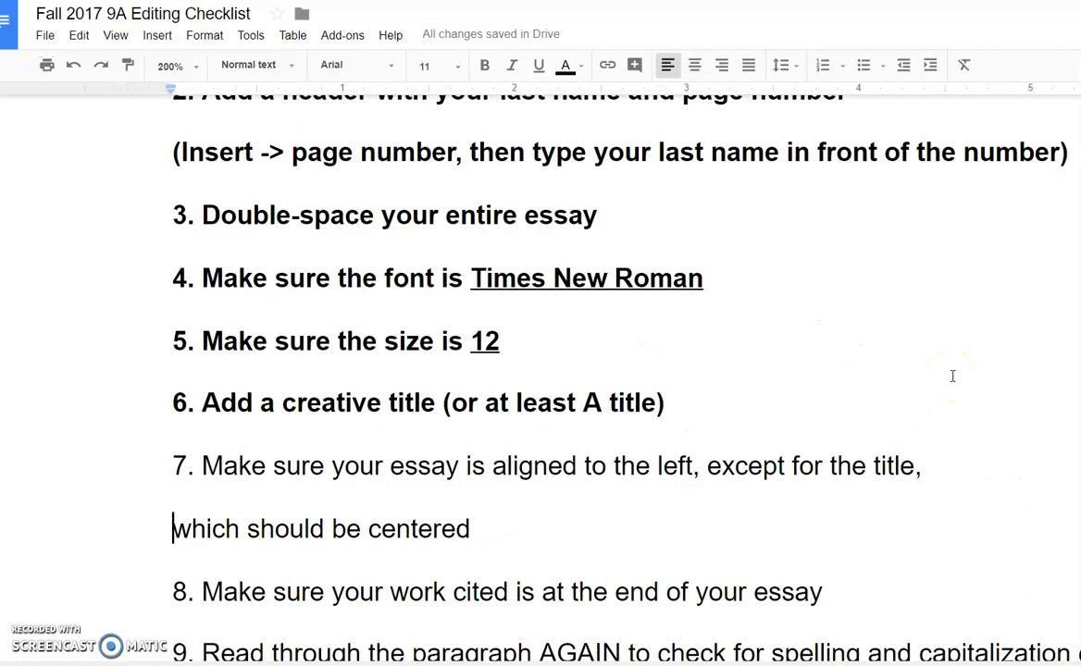
scroll(952, 376, "up", 3)
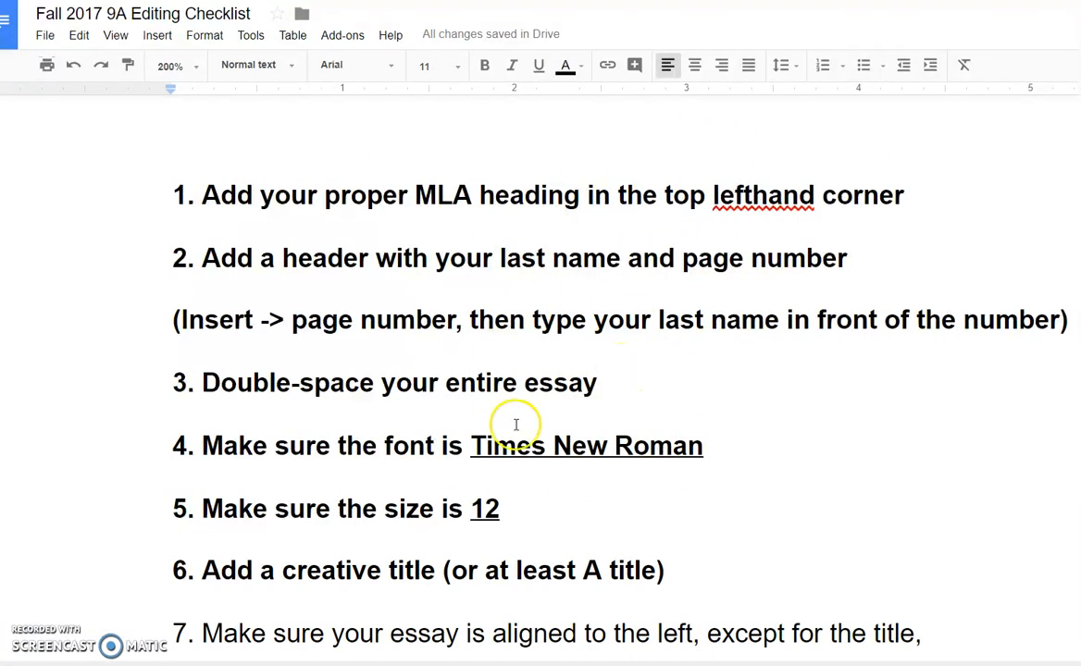
scroll(376, 284, "up", 1)
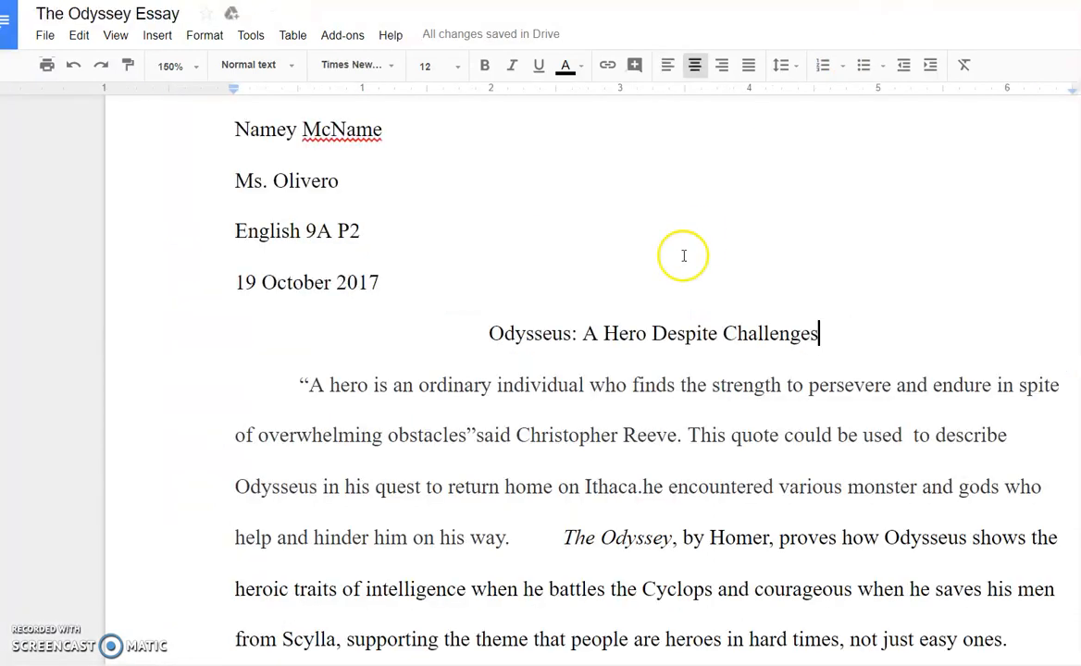
scroll(684, 255, "up", 3)
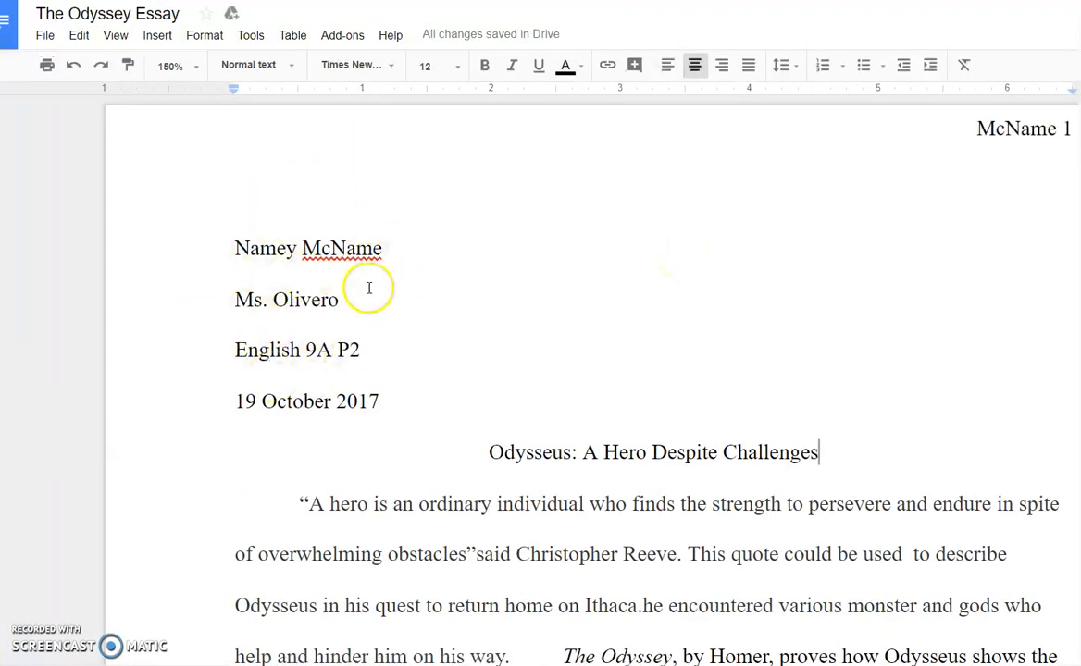
- In the editing checklist, bold item 7 about left-aligning the essay and centering the title
scroll(446, 500, "down", 3)
scroll(476, 623, "down", 3)
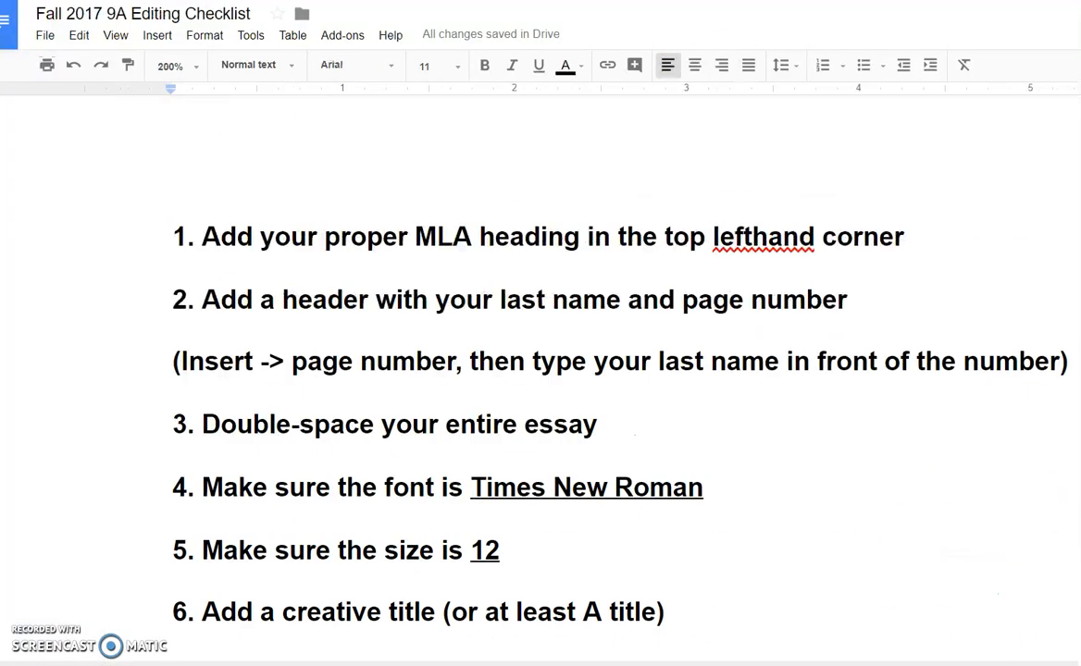
scroll(716, 302, "down", 5)
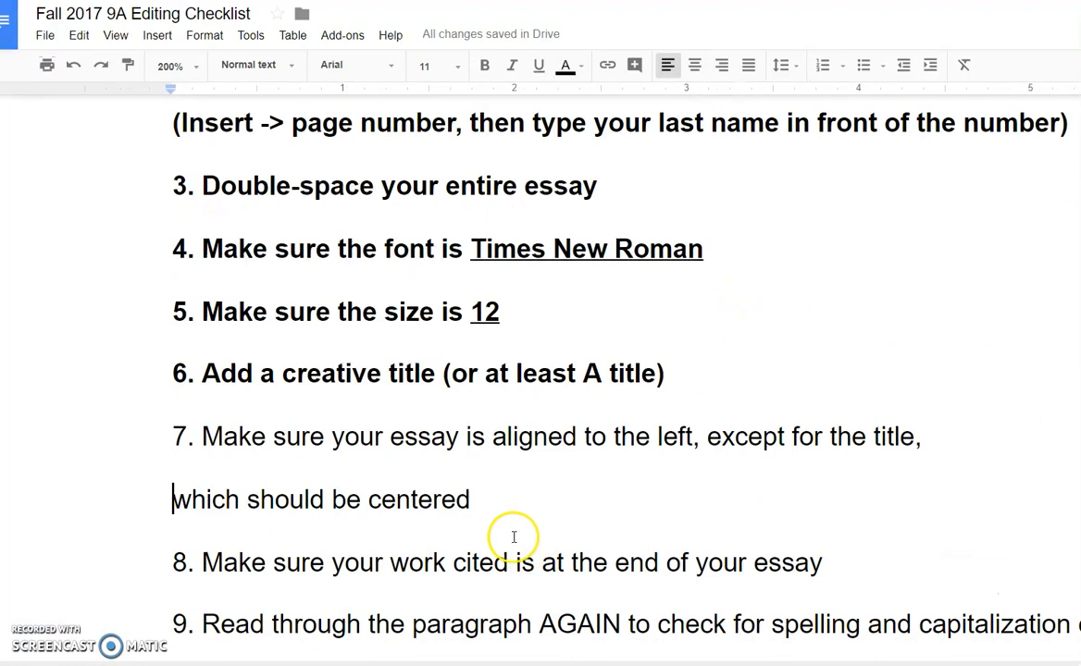
left_click_drag(472, 505, 92, 455)
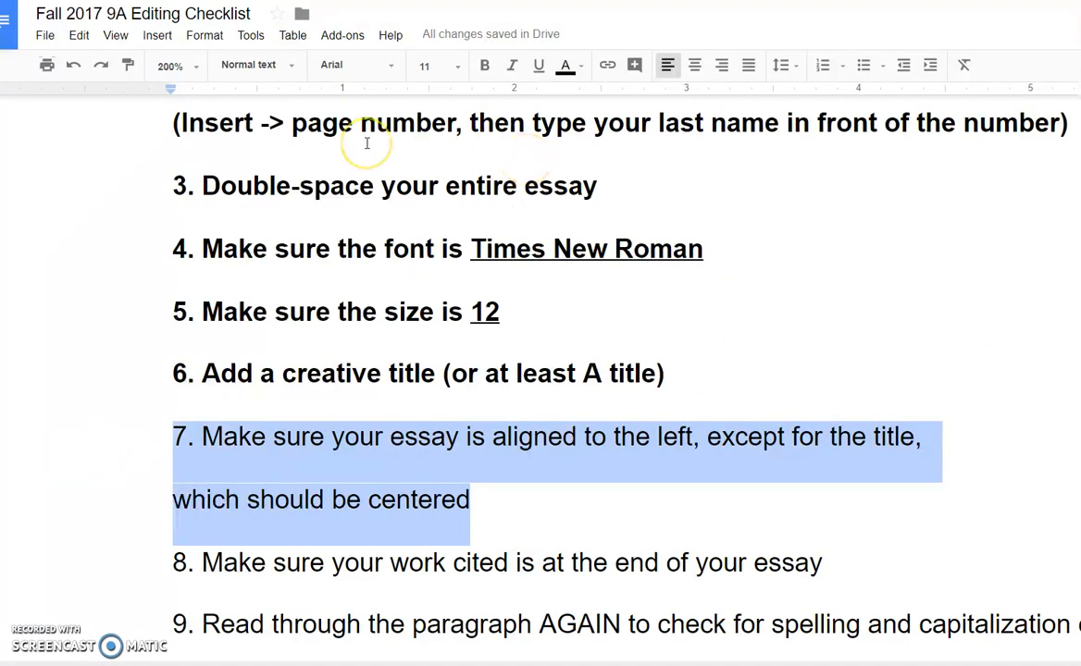
key("ctrl+b")
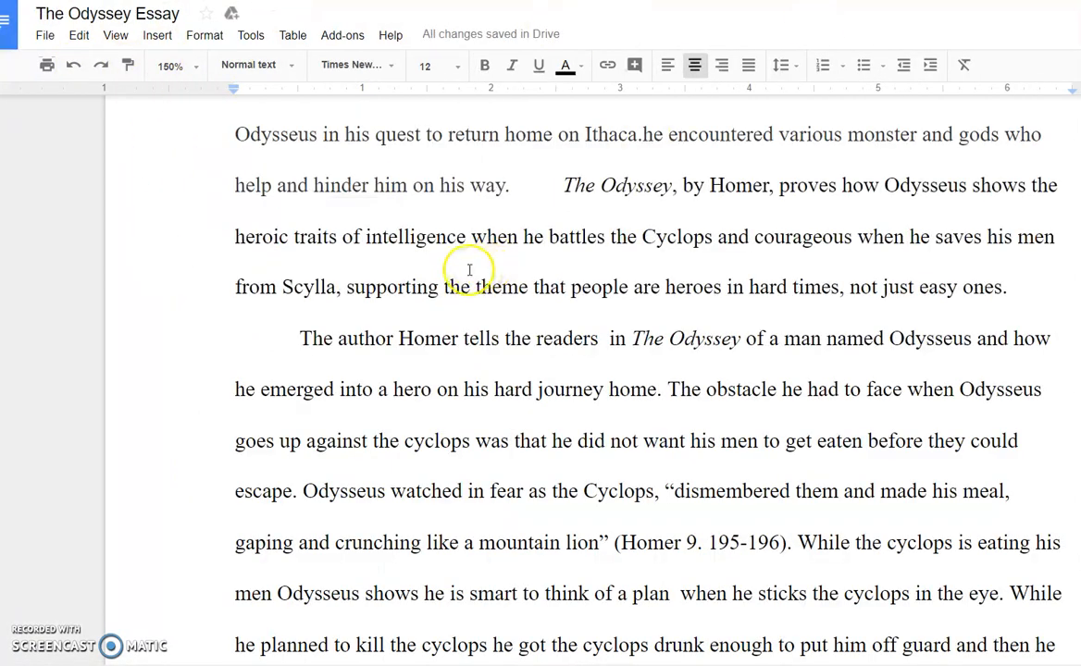
- In The Odyssey Essay, try right and center alignment on all body text below the title, and set it back to left alignment
scroll(453, 277, "up", 5)
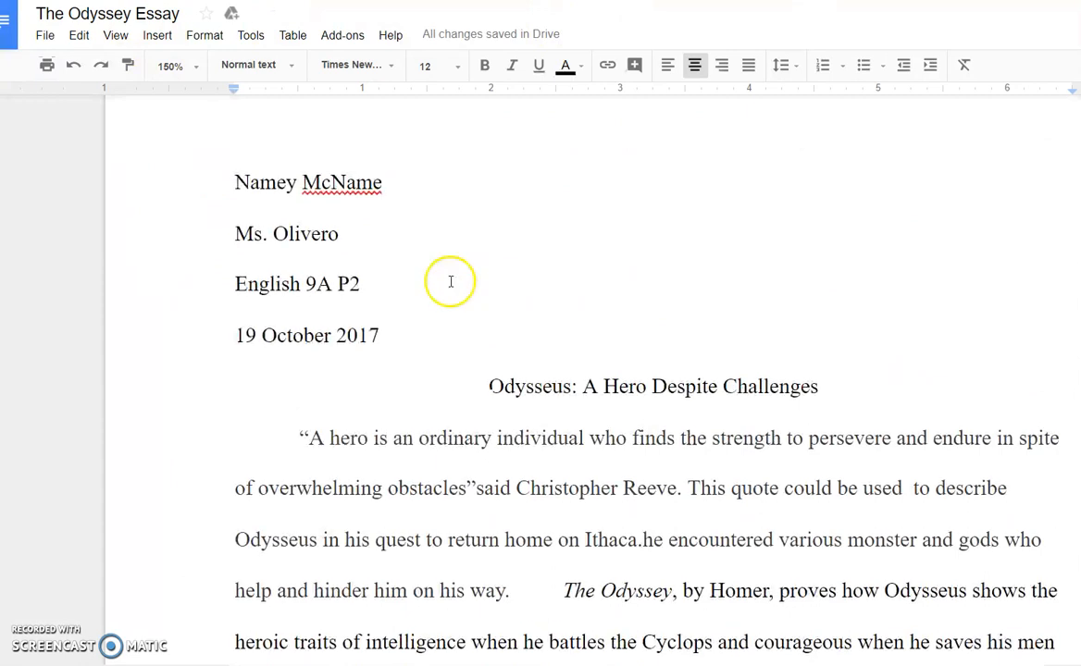
left_click_drag(230, 437, 1046, 633)
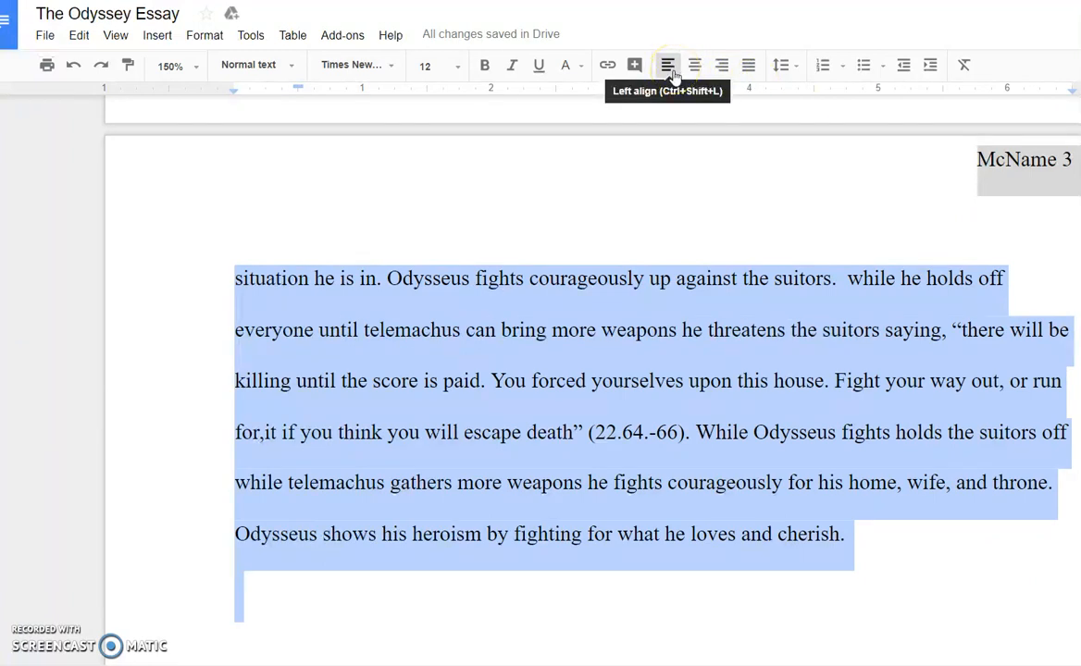
left_click(722, 66)
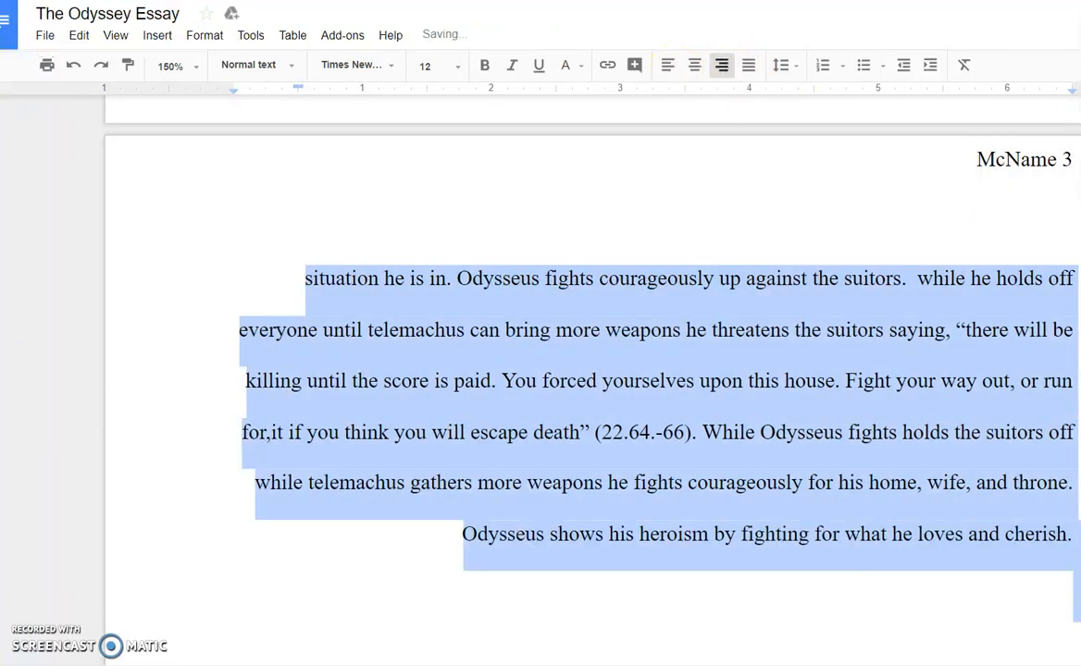
left_click(695, 67)
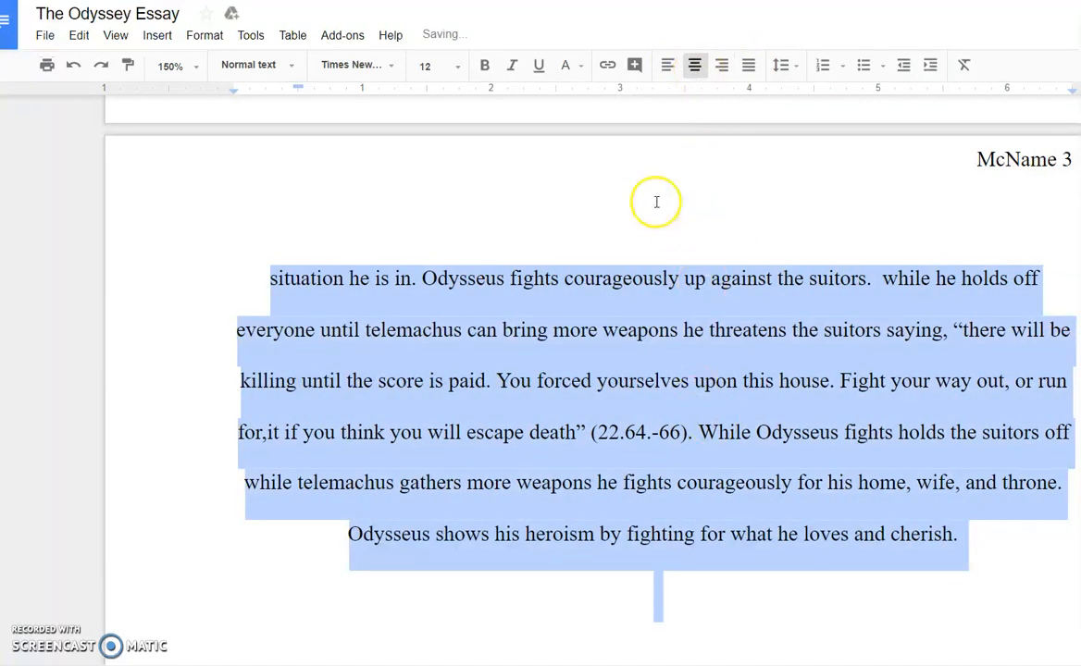
left_click(667, 66)
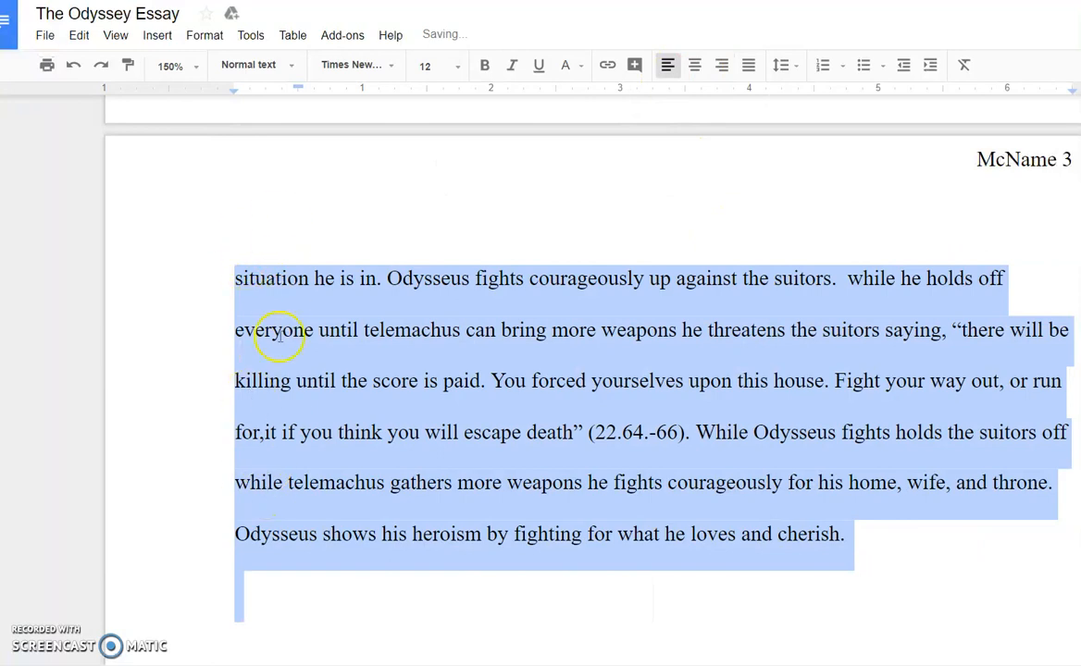
scroll(321, 351, "up", 10)
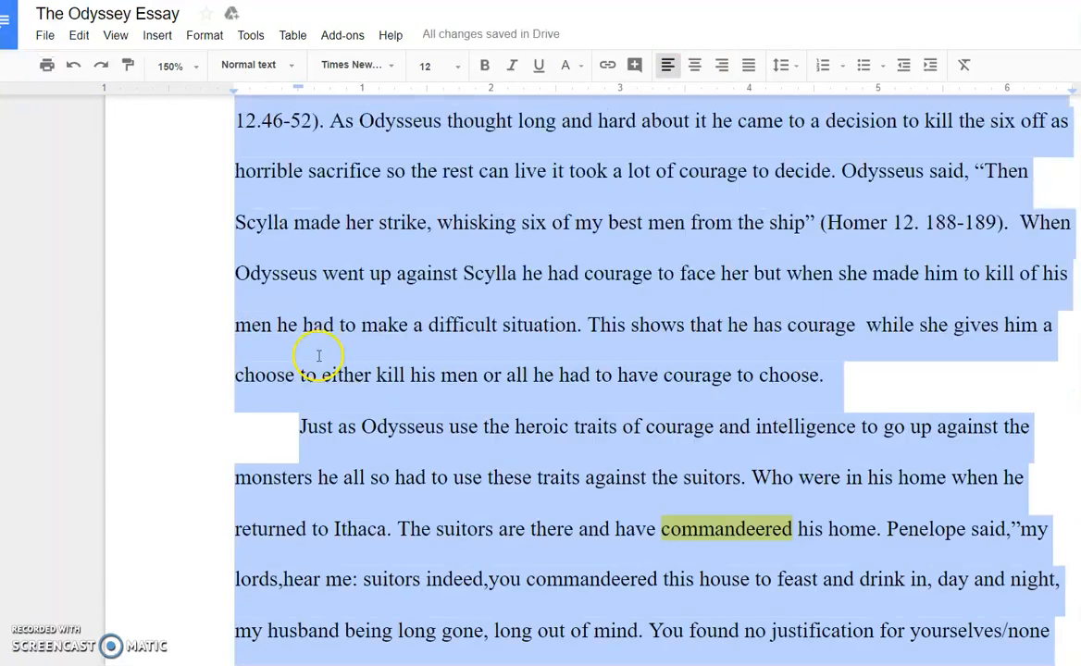
scroll(318, 355, "up", 10)
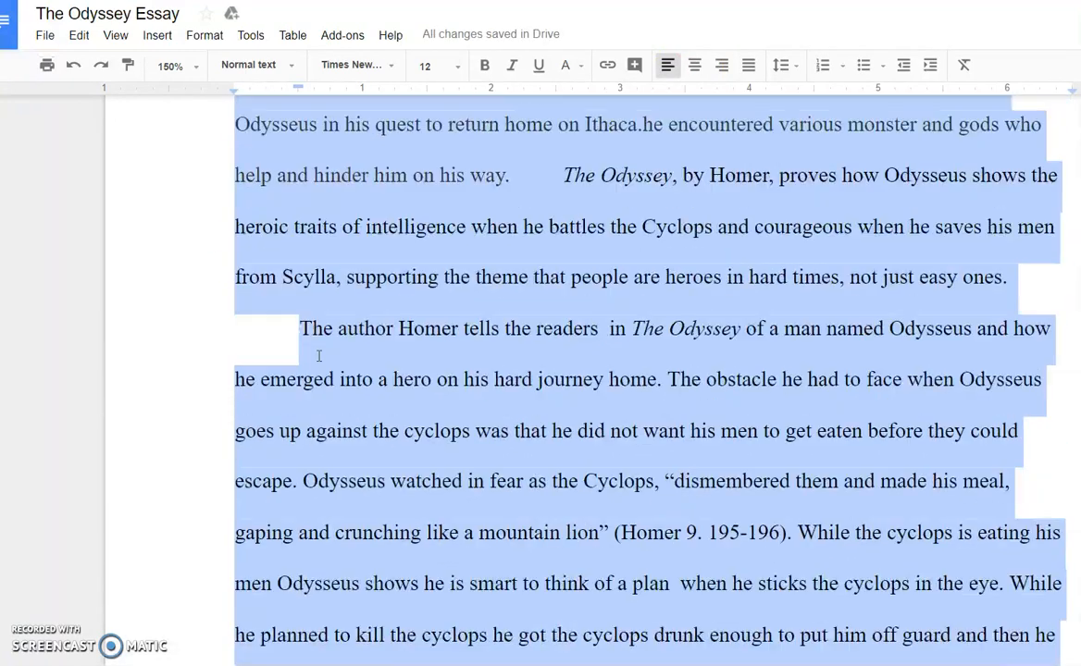
left_click(476, 335)
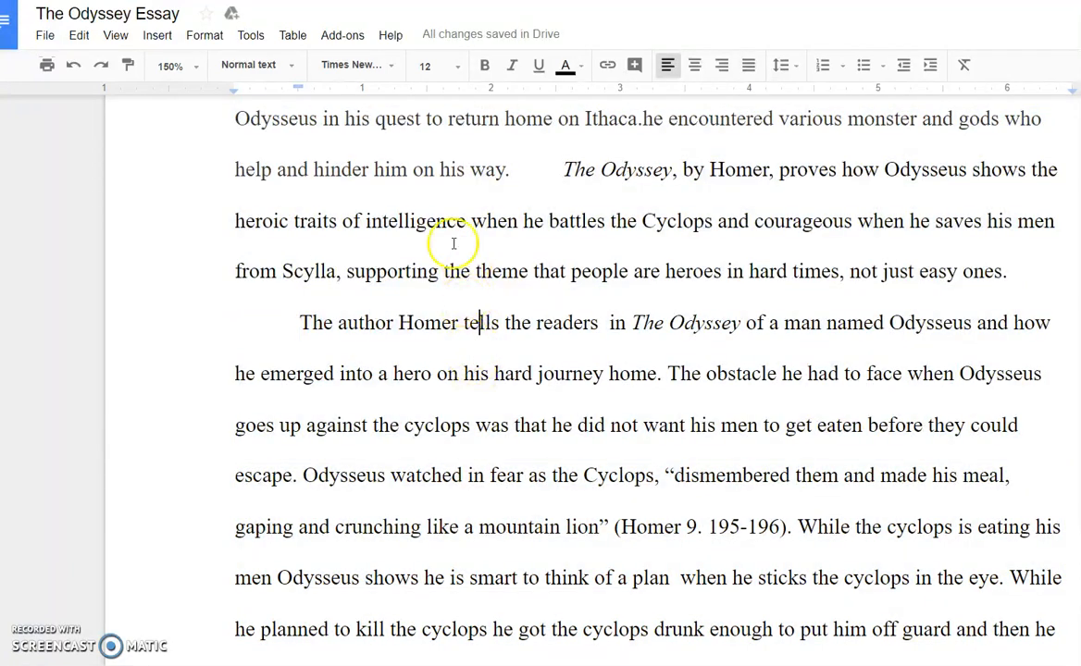
- Insert a blank line between the first and second body paragraphs and remove it again
left_click(1039, 275)
key("Return")
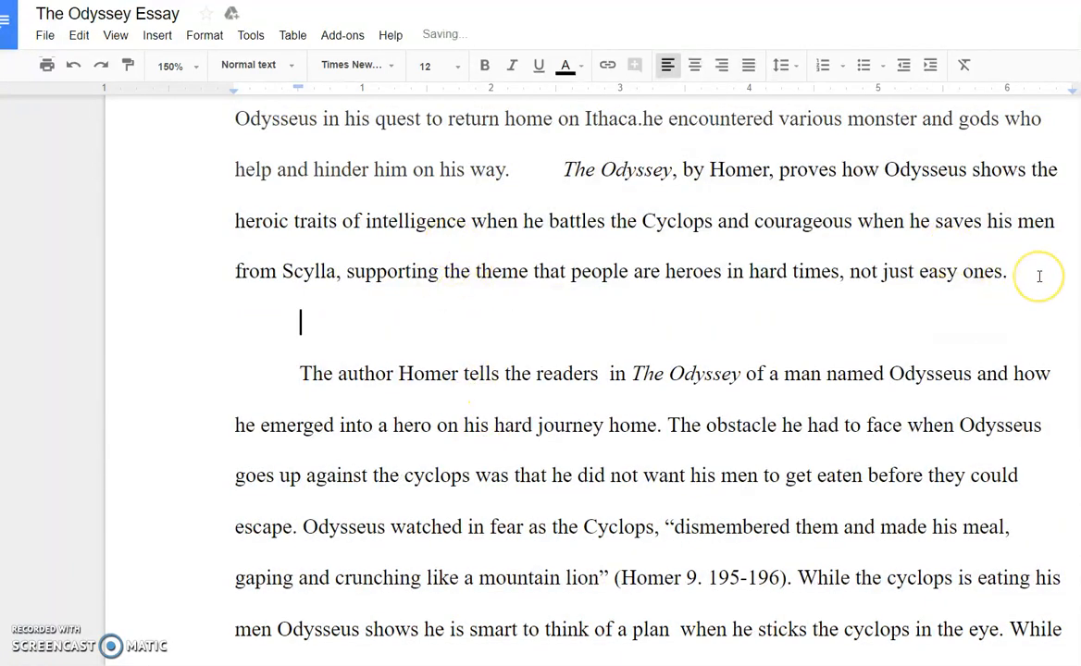
scroll(1040, 276, "up", 4)
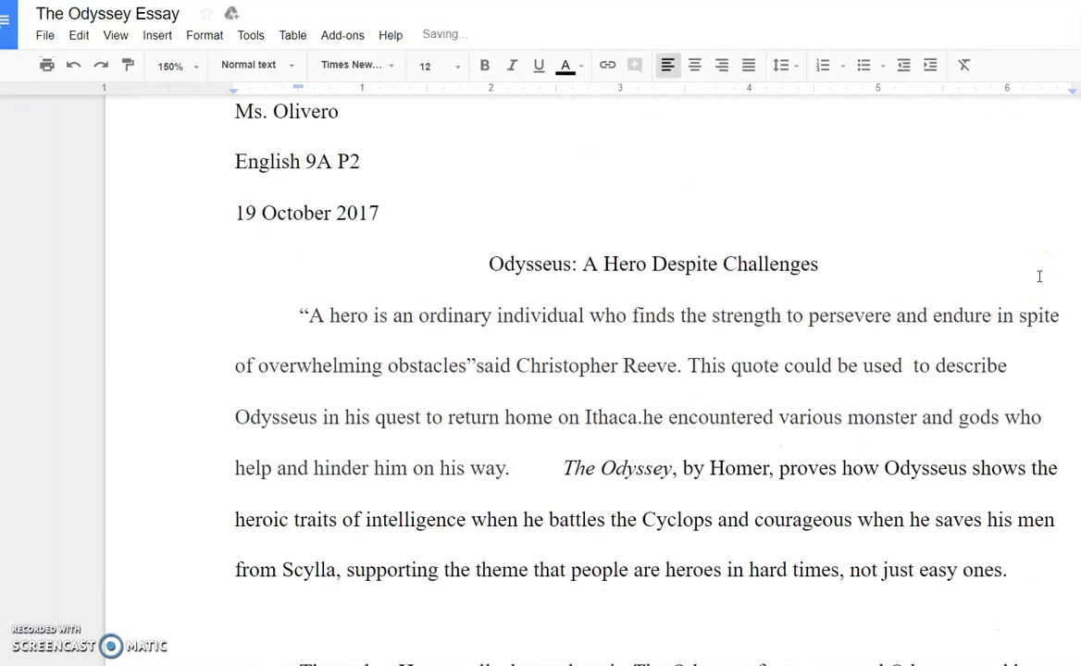
key("BackSpace")
scroll(633, 312, "down", 3)
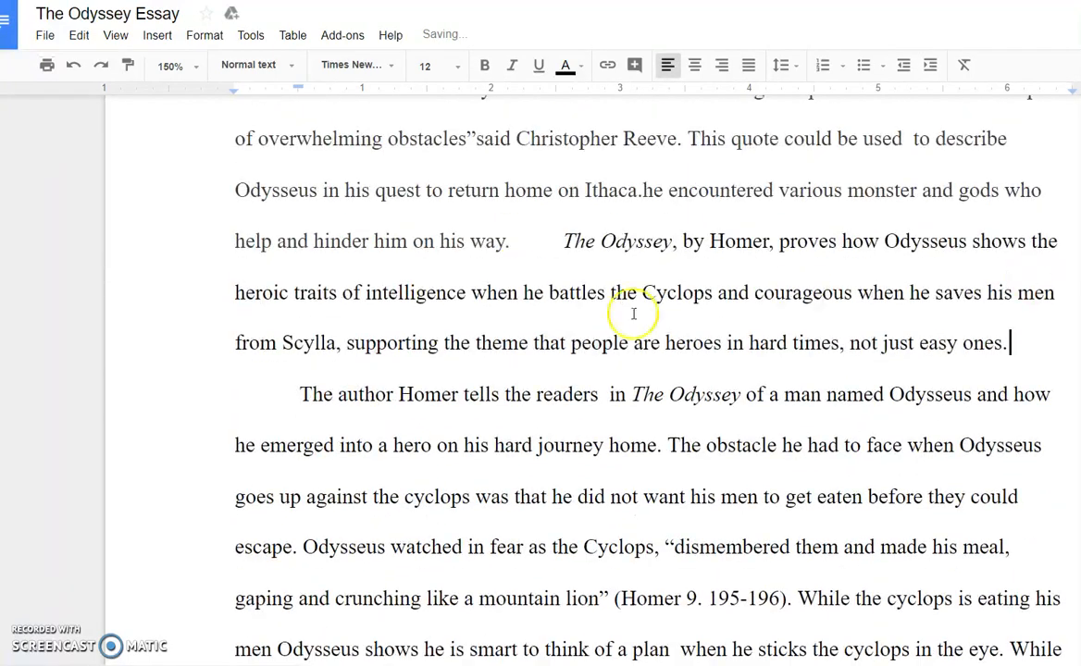
- Remove and restore the first-line indent of the second body paragraph, and check the indents and spacing of the following paragraphs
left_click(303, 408)
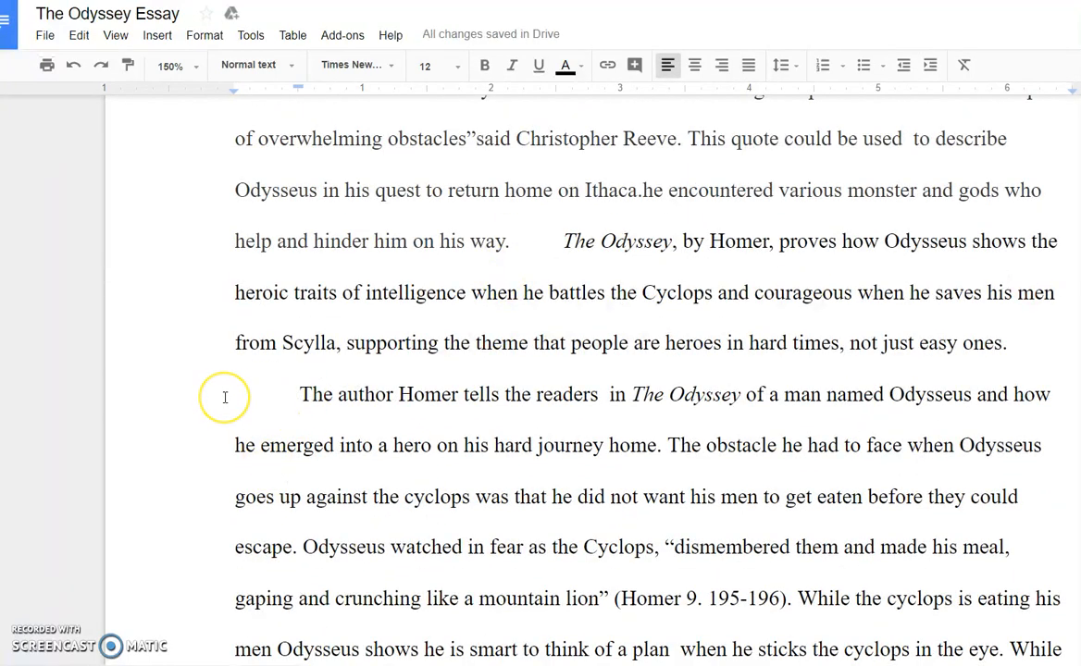
key("BackSpace")
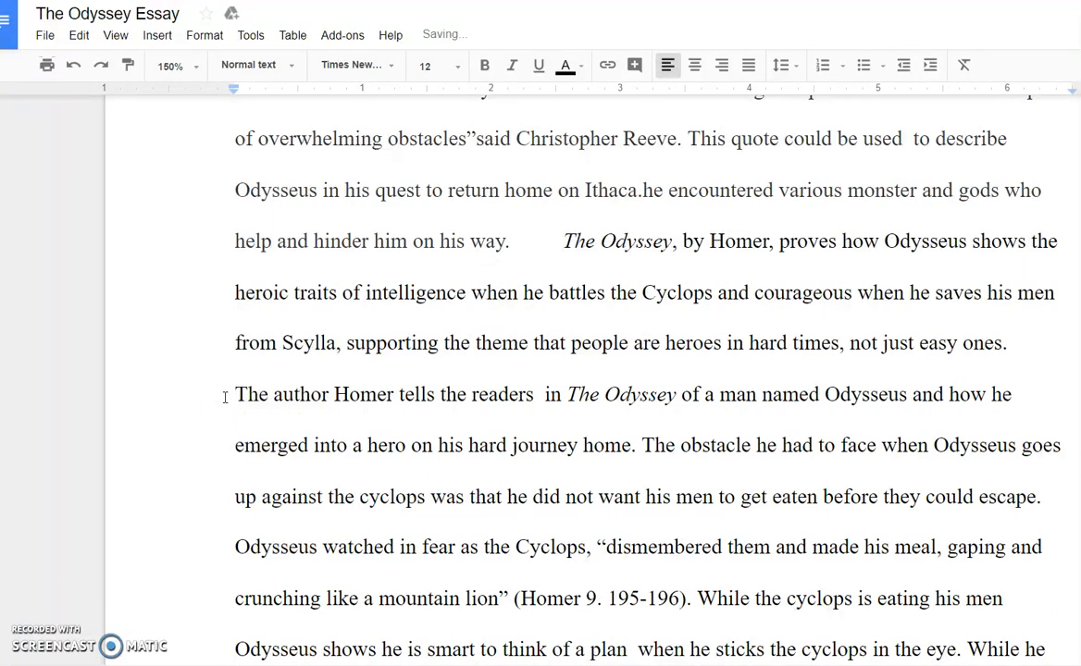
key("Tab")
scroll(373, 309, "up", 2)
scroll(374, 311, "down", 5)
scroll(374, 311, "down", 6)
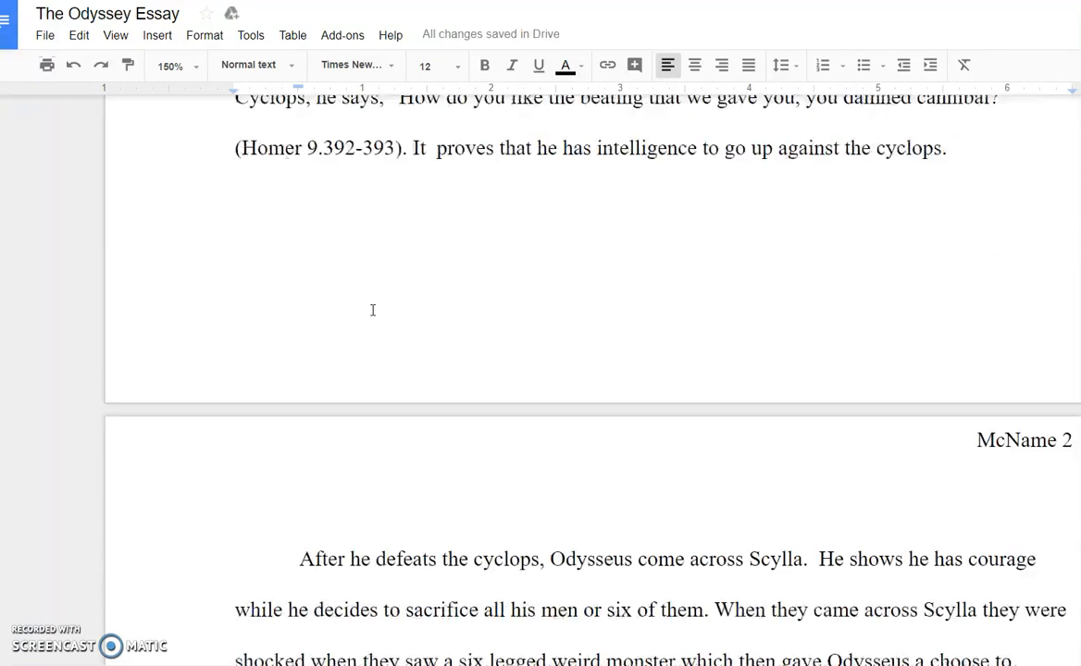
scroll(340, 439, "down", 6)
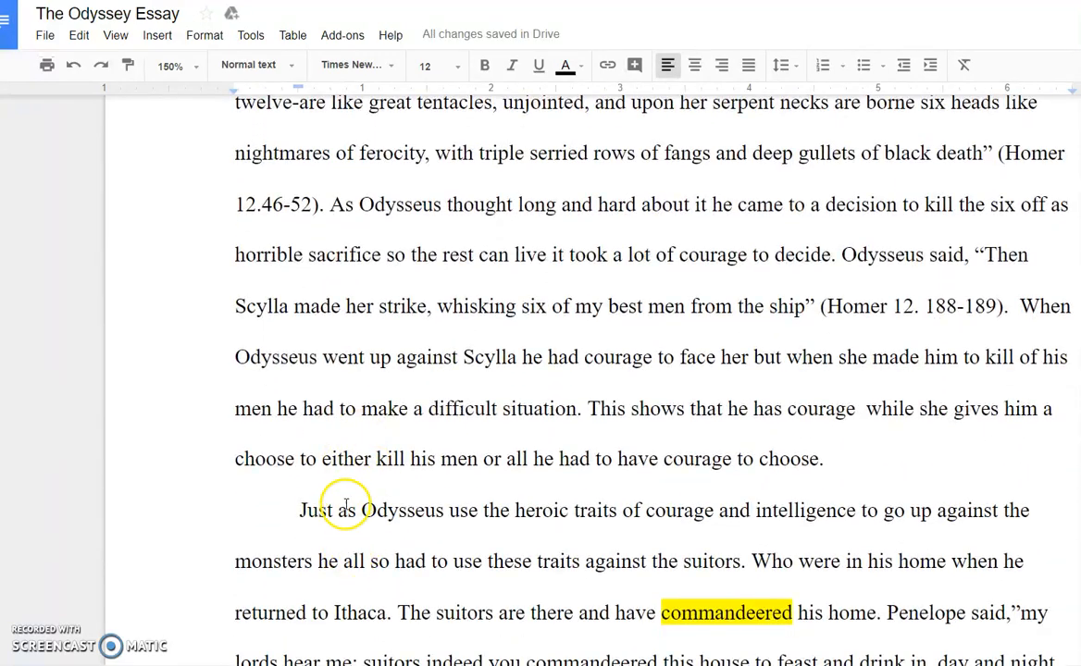
scroll(548, 374, "up", 3)
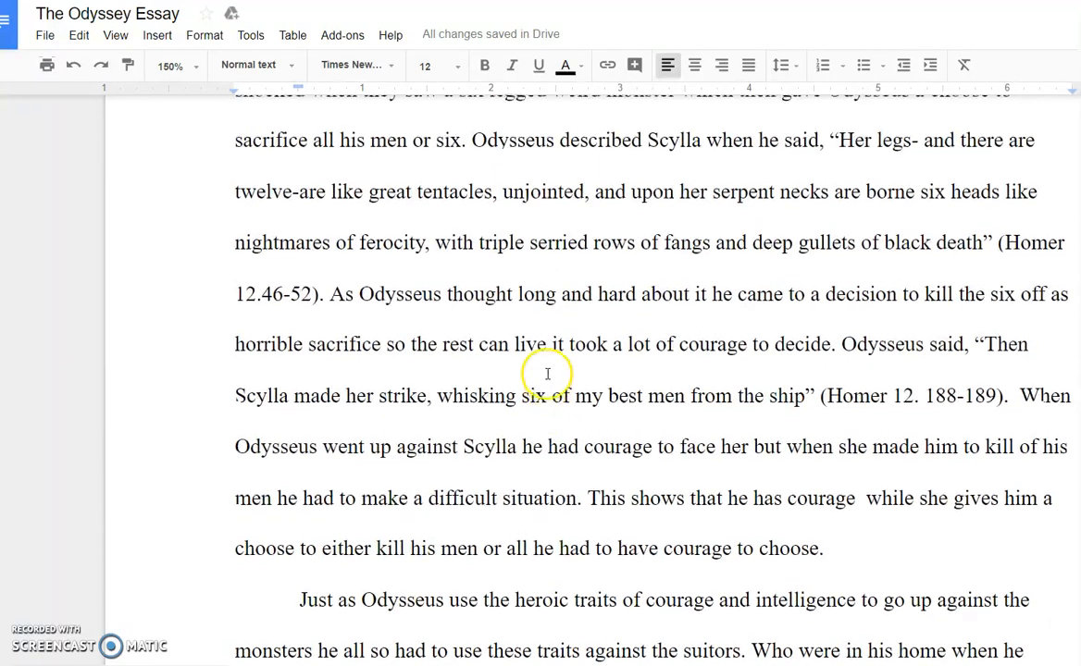
- In the editing checklist, bold item 8 about placing the work cited at the end of the essay
left_click(736, 2)
scroll(693, 309, "down", 2)
left_click_drag(767, 396, 108, 411)
key("ctrl+b")
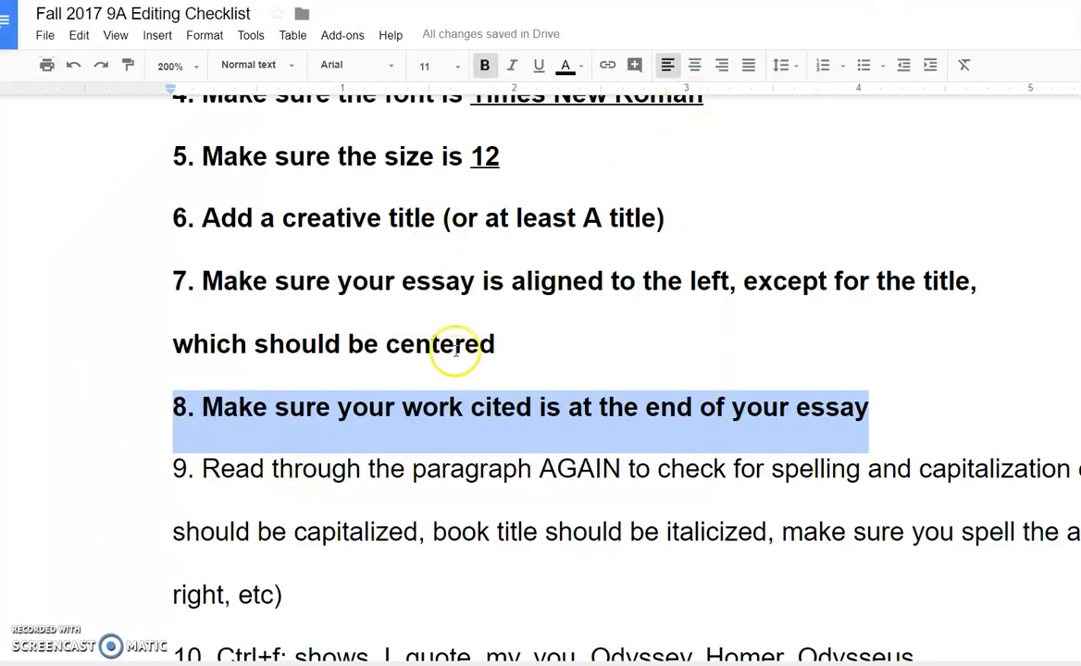
- In The Odyssey Essay, start a new indented paragraph after the last sentence on page 3
key("ctrl+Tab")
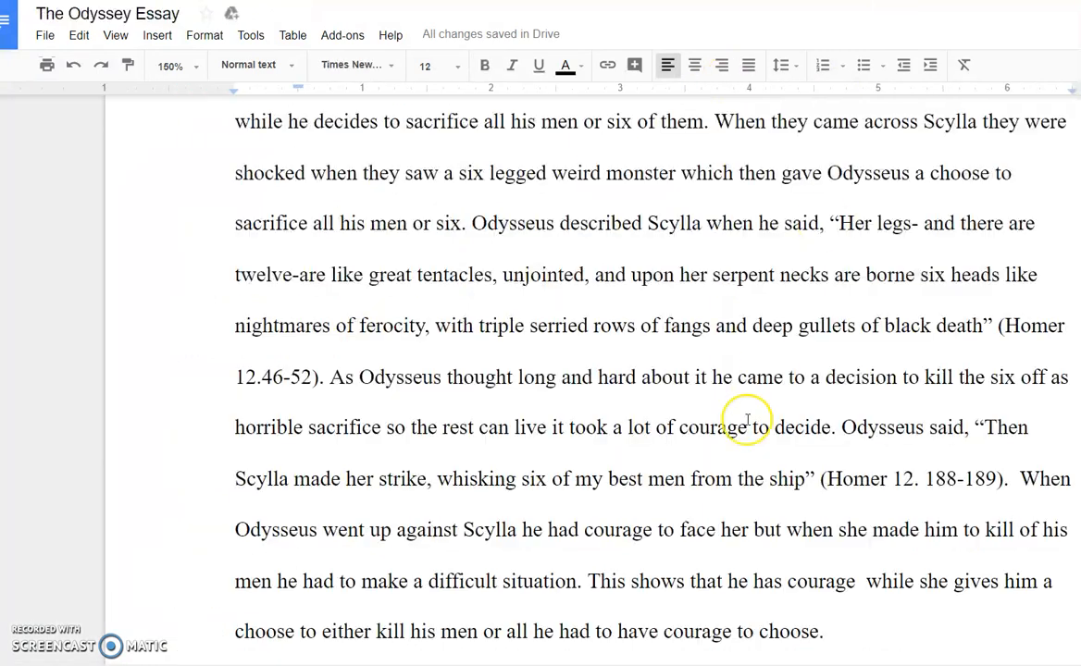
scroll(743, 425, "down", 10)
scroll(748, 421, "up", 8)
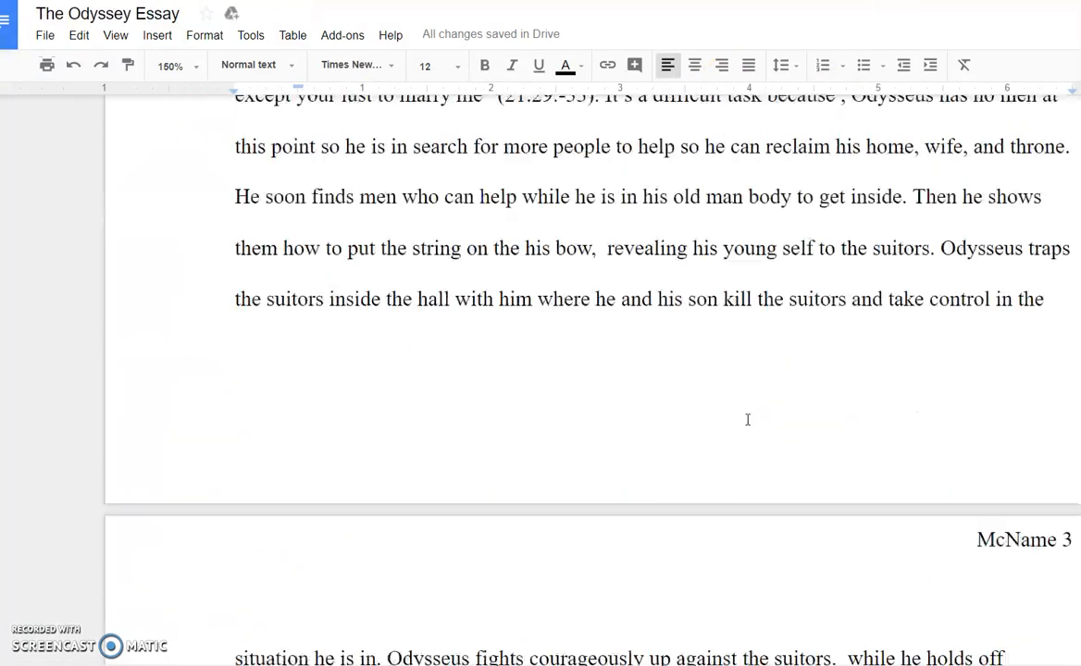
scroll(748, 422, "down", 10)
left_click(816, 427)
left_click(856, 493)
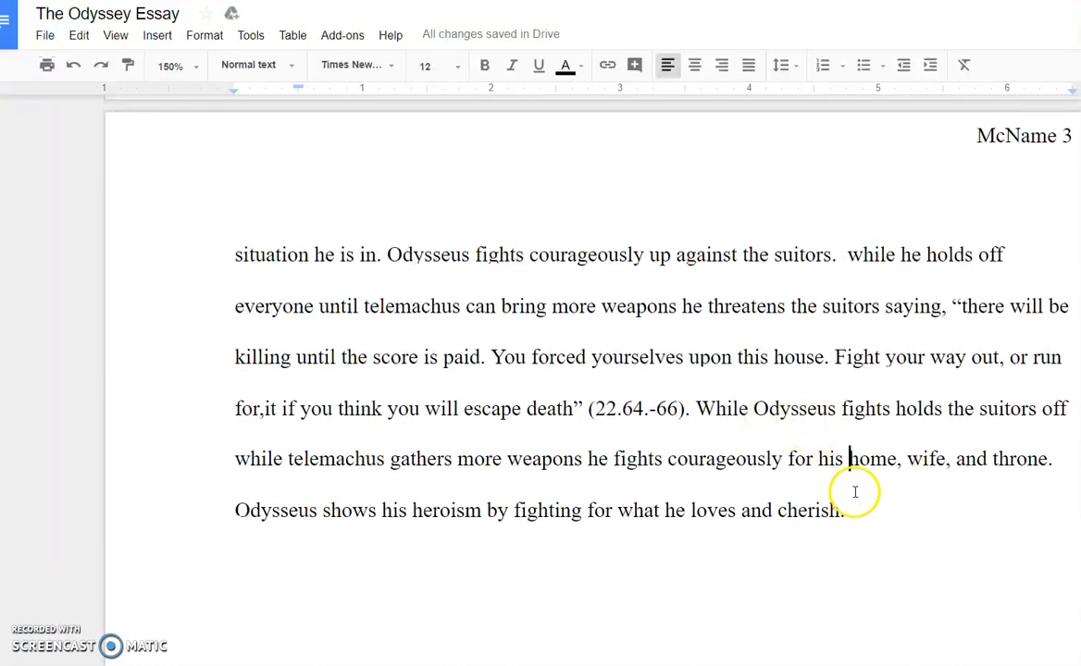
key("Return")
key("Tab")
key("Tab")
key("BackSpace")
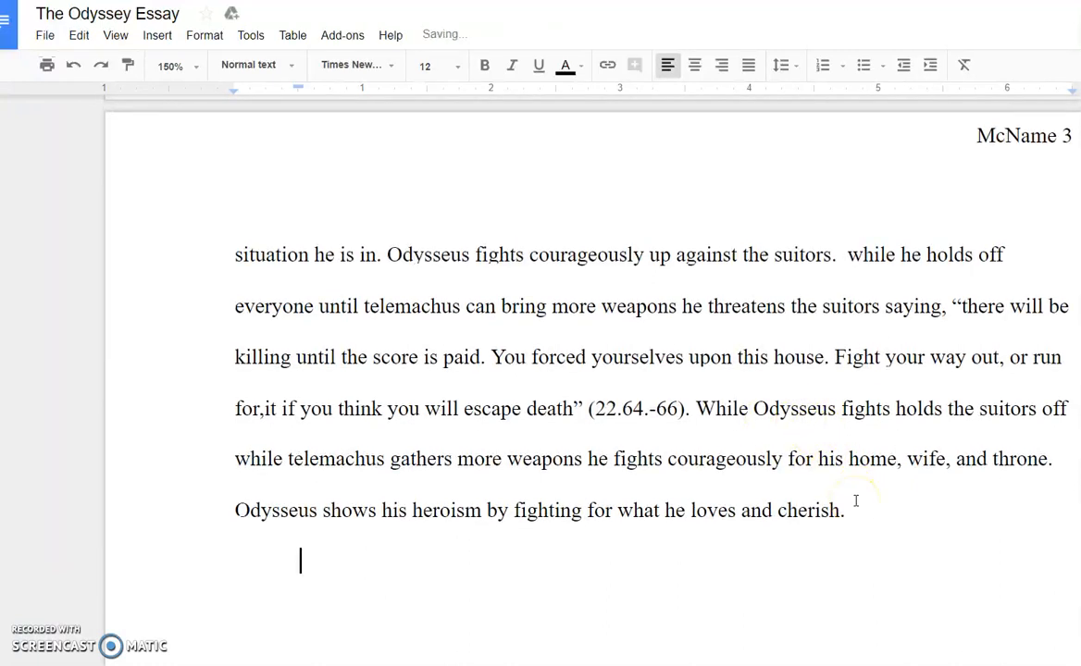
- Fill the new paragraph with the placeholder conclusion "Restated thesis ladkbfa;kjf;akj;d fThis is very important bea;ldk;khasa; lksadnh;kasndhf; a;skdh;kdsahf;lkdsa"
type("Restated thesis ladk")
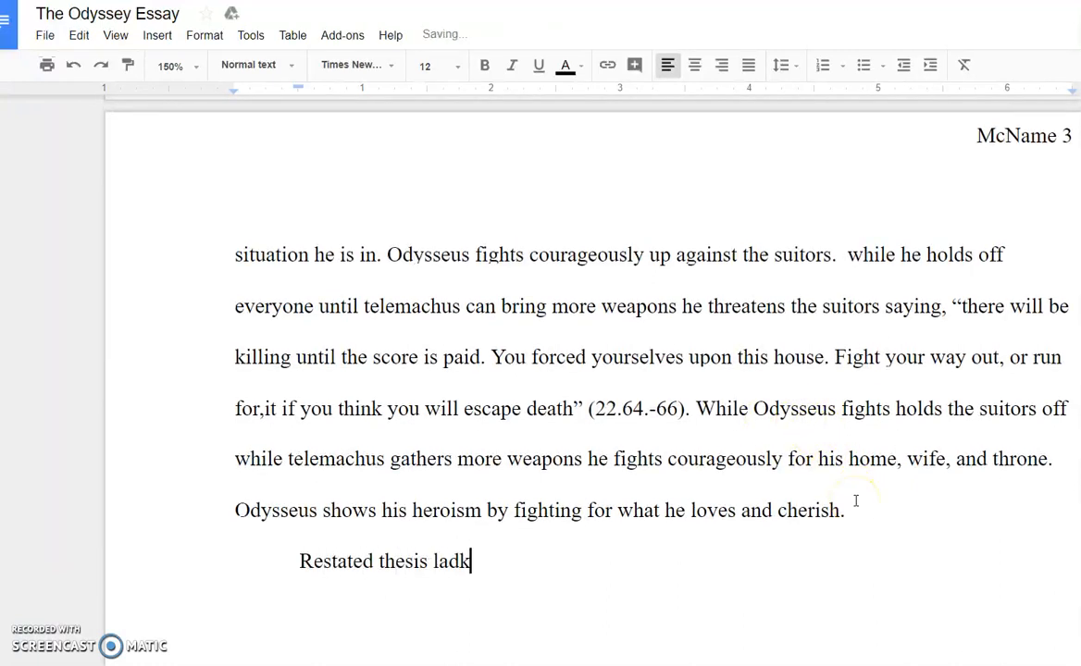
type("bfa;kjf;akj;d fThis is very importan")
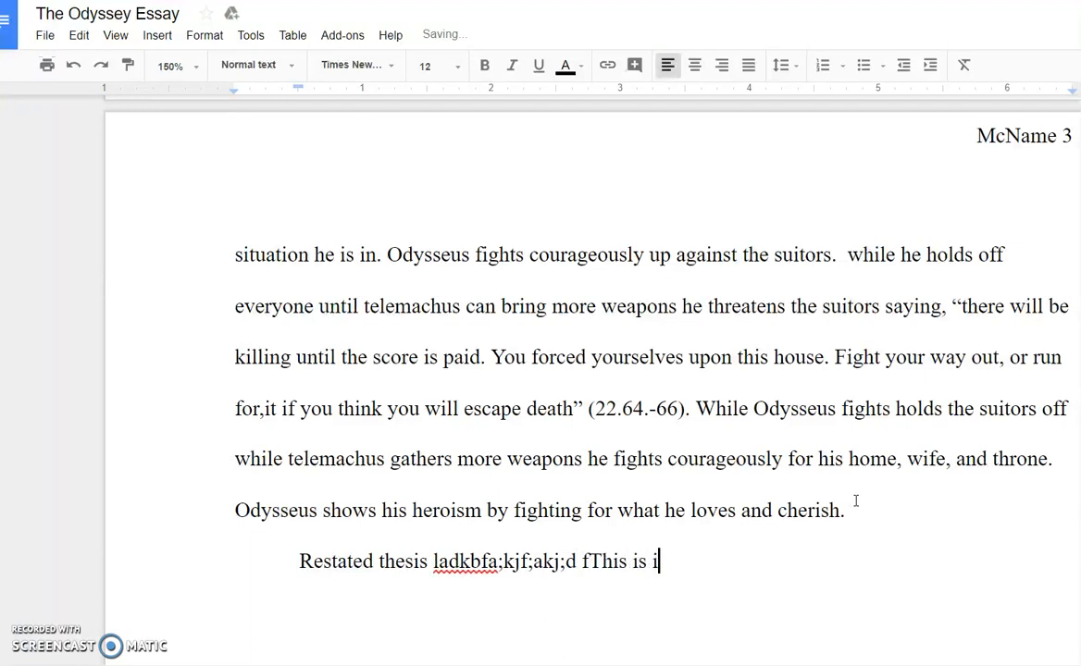
type("t ")
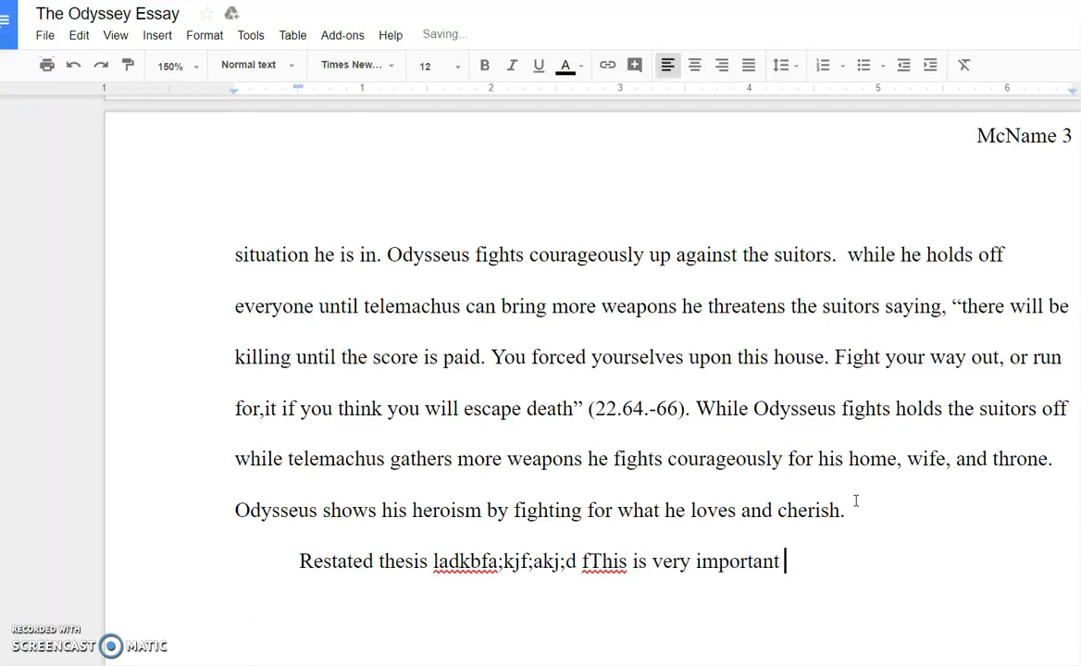
type("bea;ldk;khasa; lksadnh;kasndhf; a;skdh;kdsahf;lkdsa")
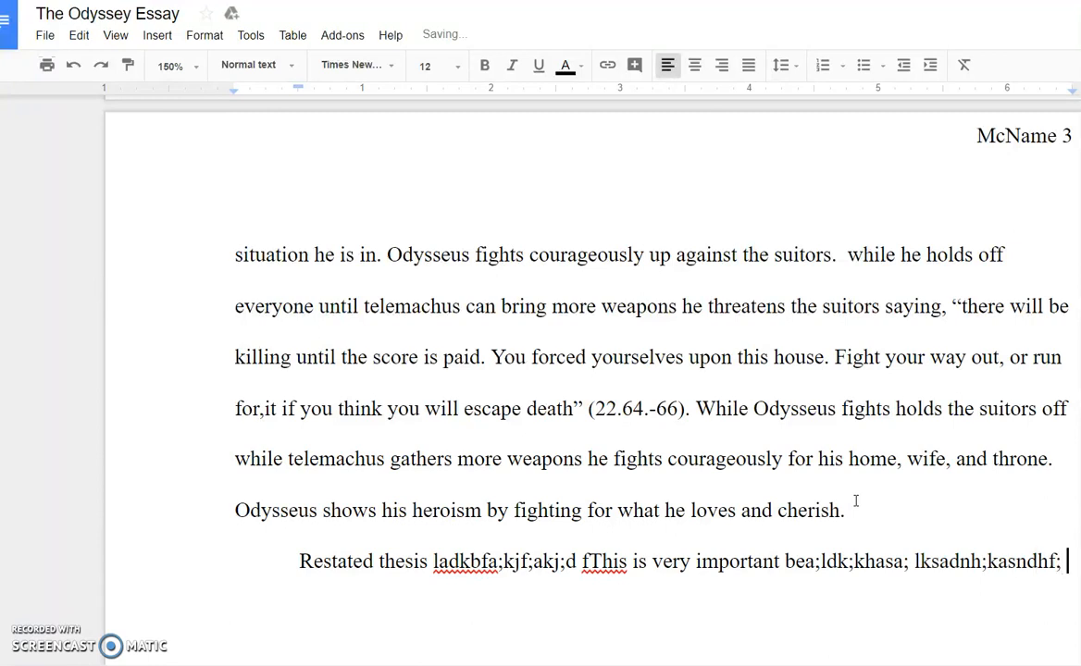
left_click(611, 582)
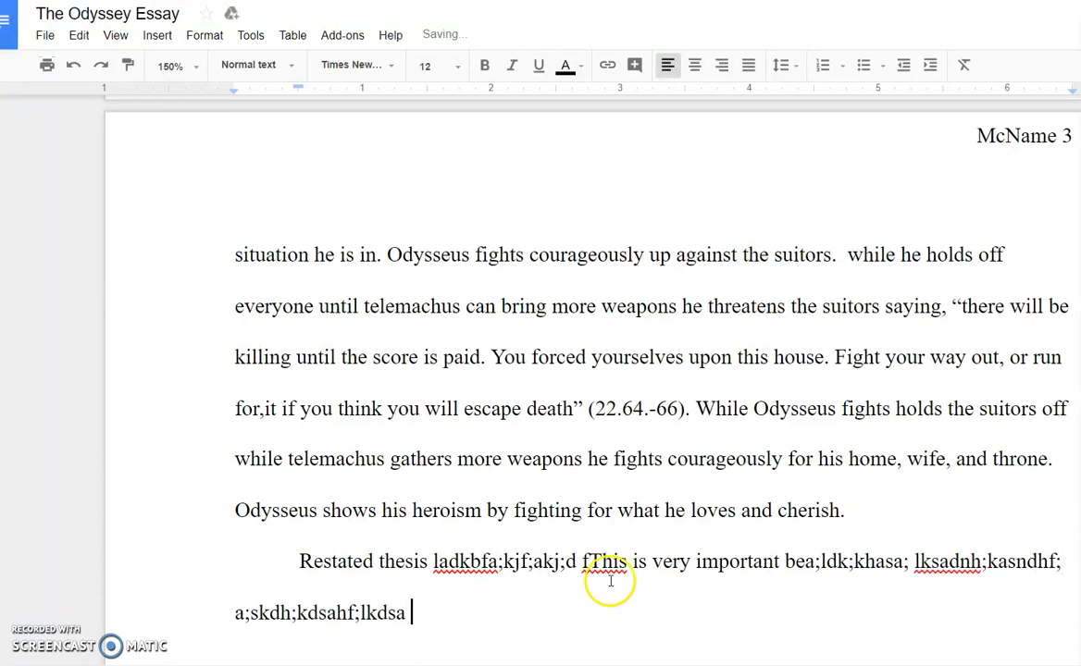
- Duplicate the filler text that follows "Restated thesis" at the end of the conclusion paragraph and close it with a period
left_click_drag(427, 613, 442, 571)
key("ctrl+c")
left_click(449, 605)
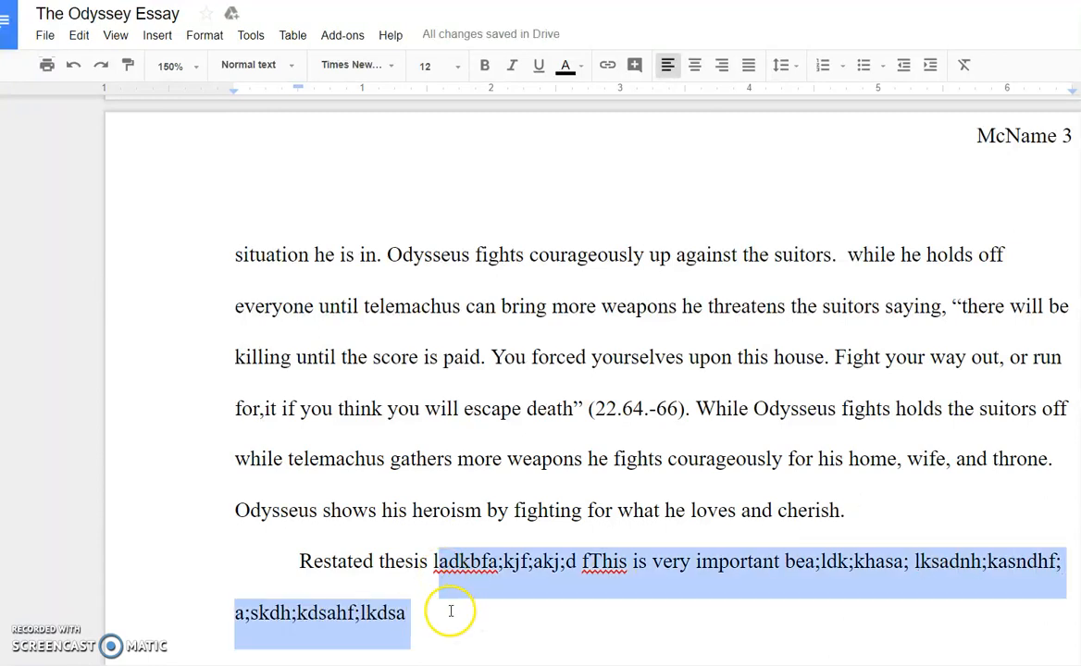
key("ctrl+v")
scroll(450, 611, "down", 3)
type(".")
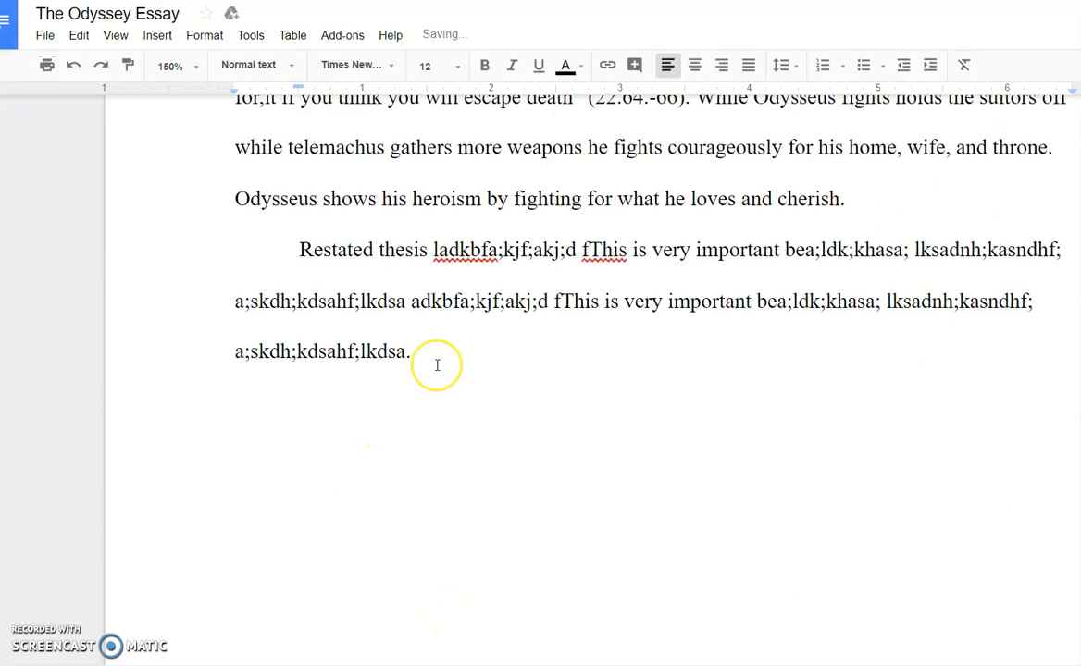
- Enter "Work Cited" on an unindented line one blank line below the conclusion, and start a new line under it
key("Return")
key("BackSpace")
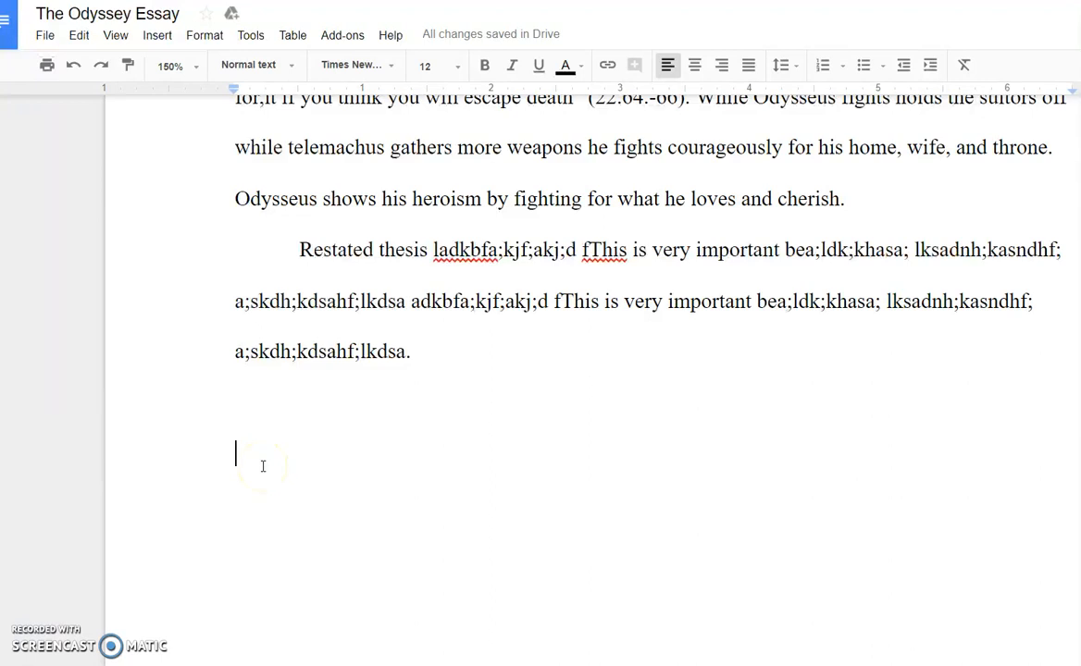
type("Work Cited")
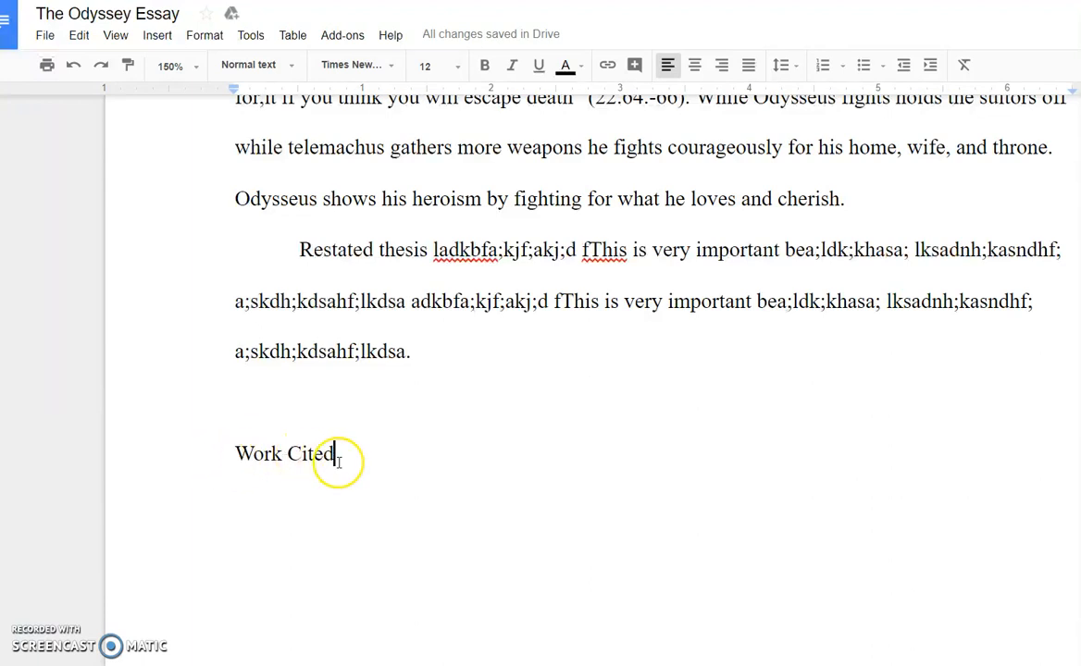
key("Return")
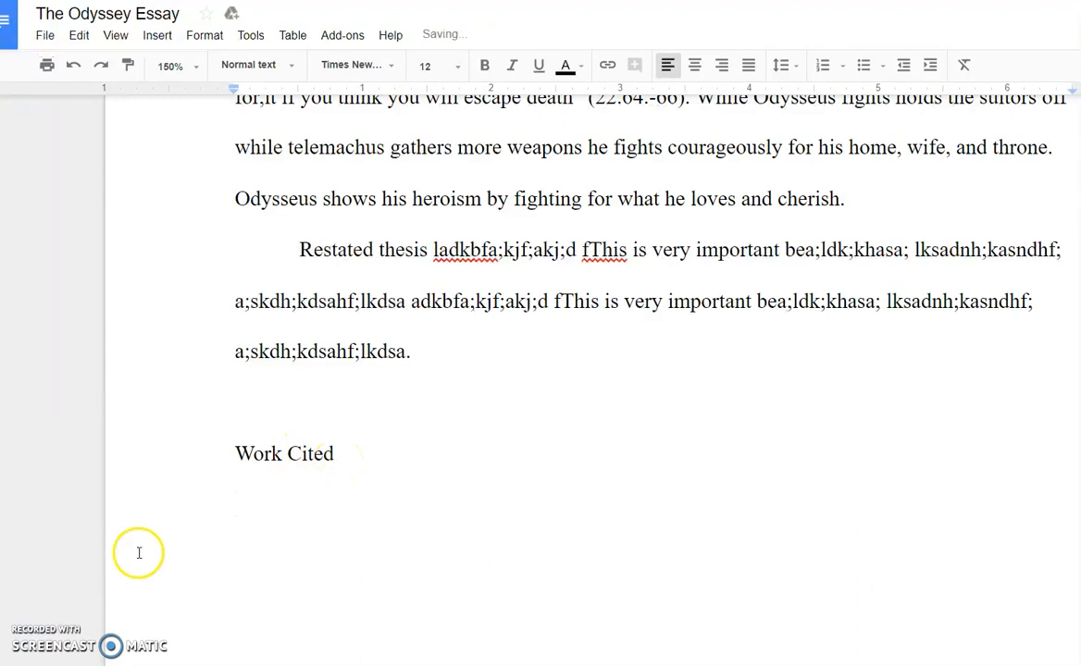
- Under the Work Cited heading, enter "Homer." followed by the italic title "The Odyssey" and a non-italic period
scroll(248, 473, "down", 1)
left_click(248, 473)
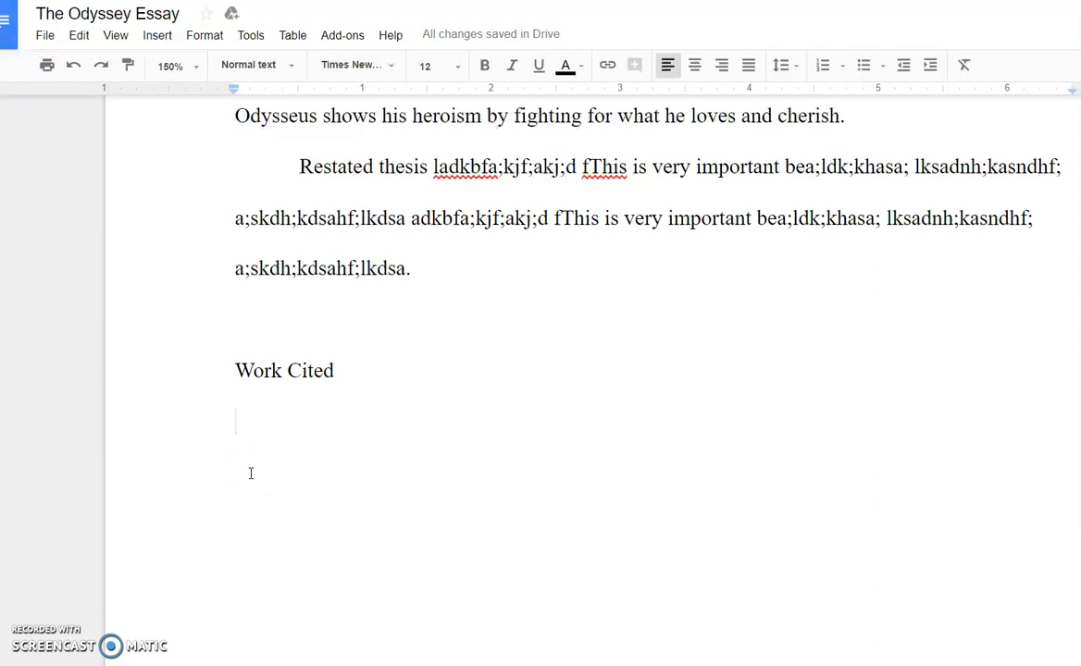
type("Homer.")
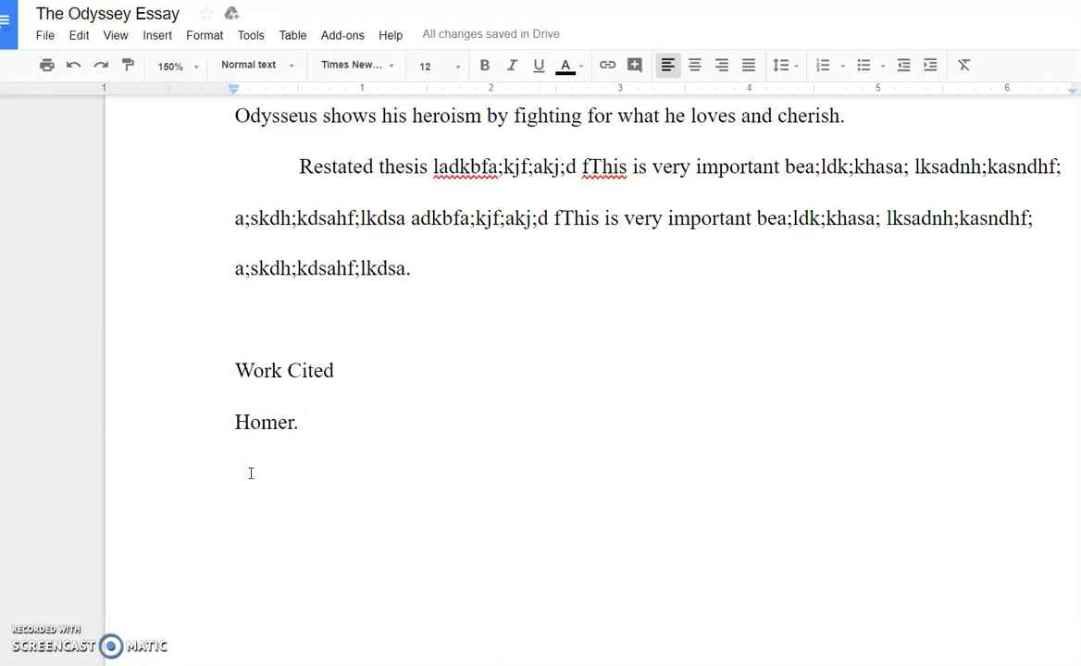
key("ctrl+i")
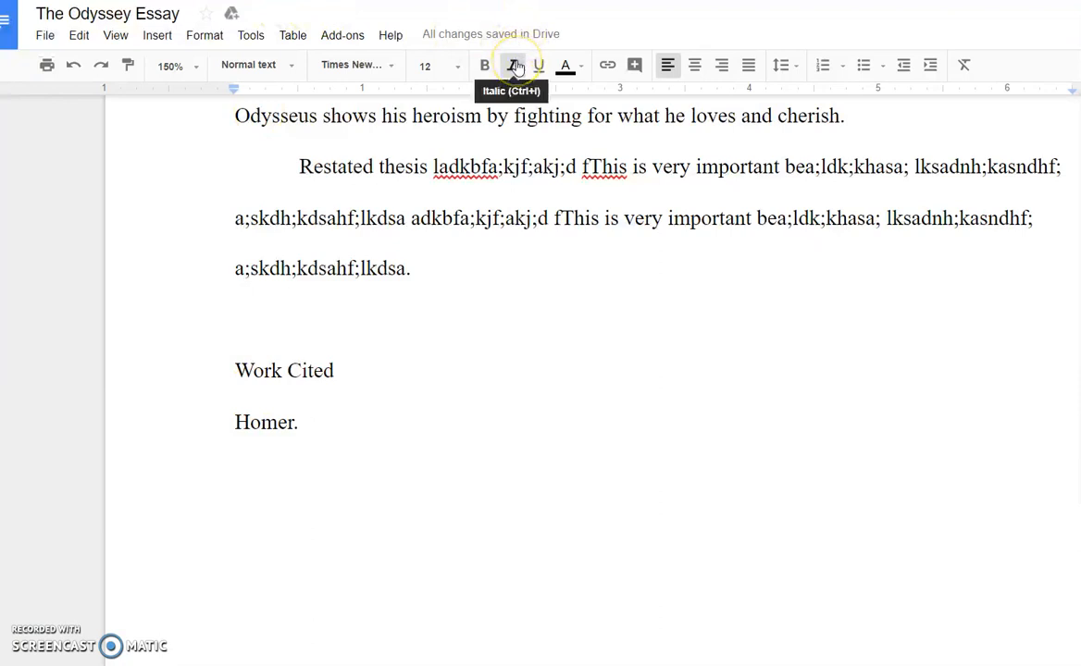
type("The Odyssey")
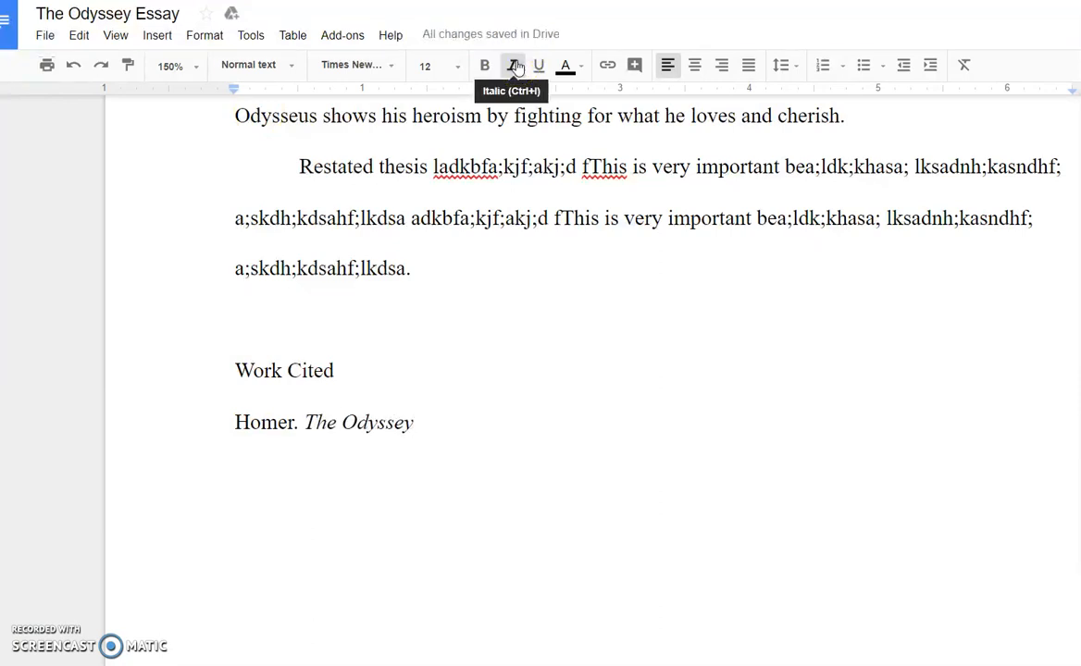
type(".")
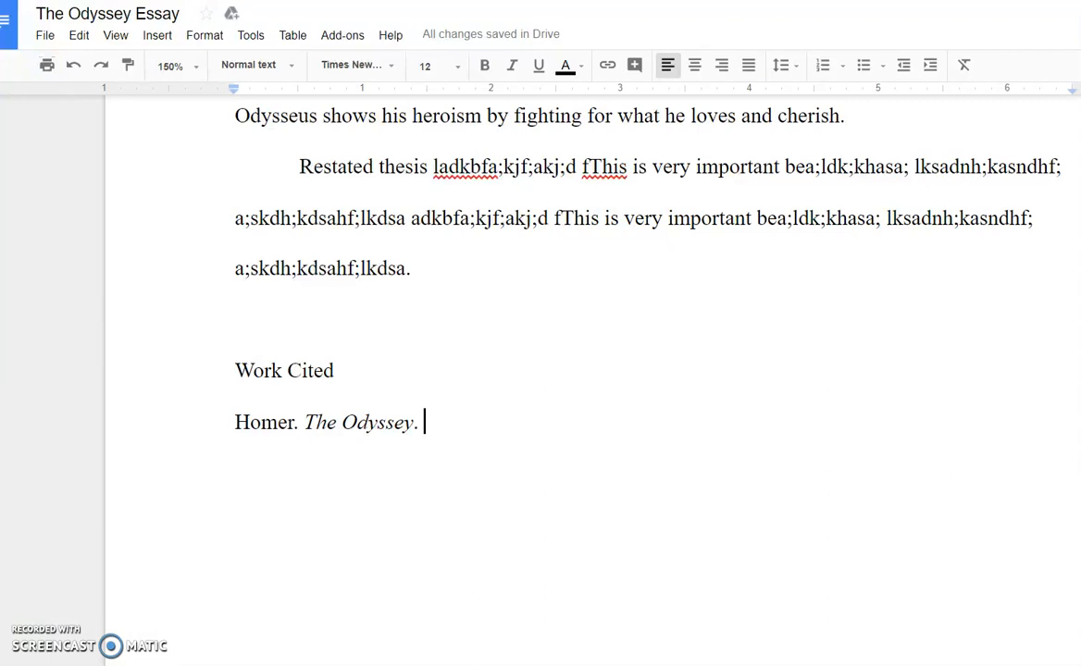
- Add the italic book title "The Language of Literature." to the citation and return to regular text after it
key("ctrl+i")
type("The ")
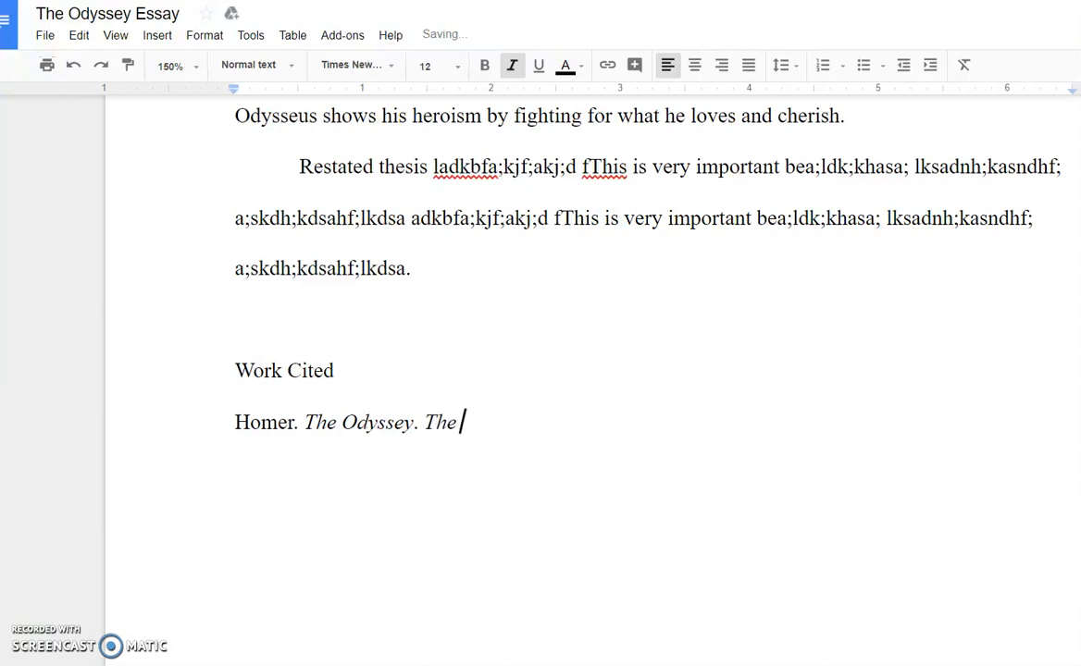
type("Language o")
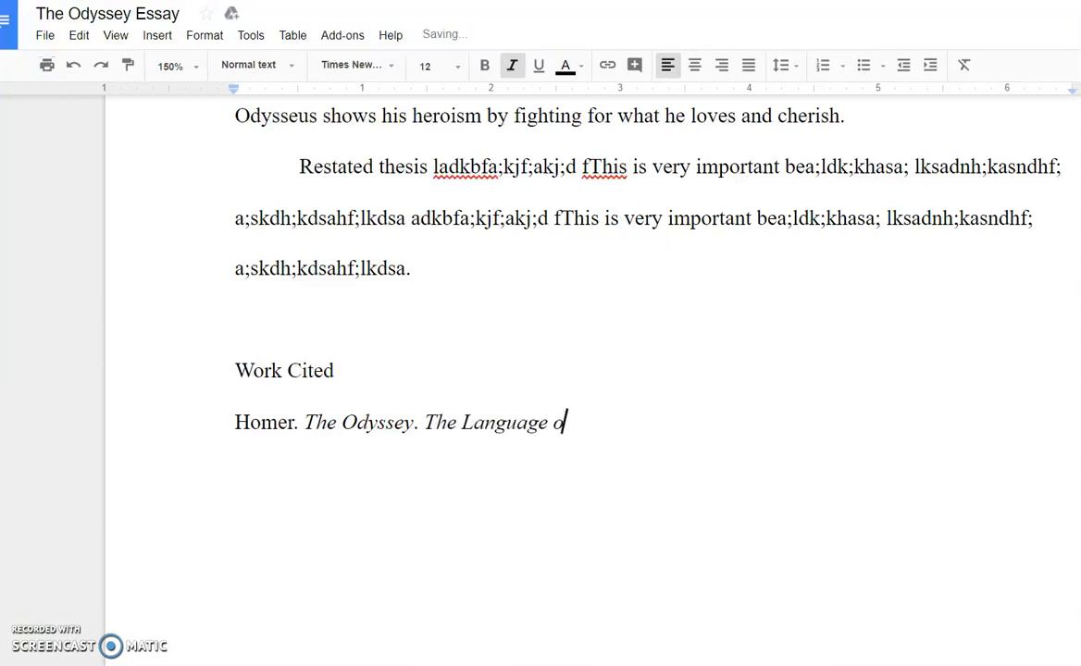
type("f Literature.")
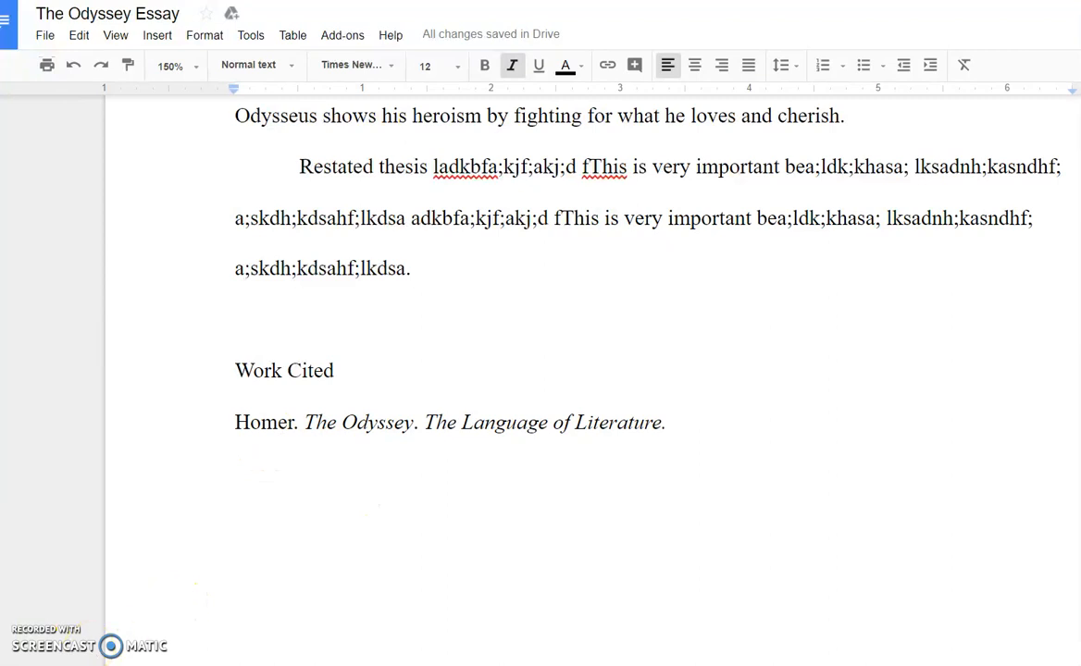
key("ctrl+i")
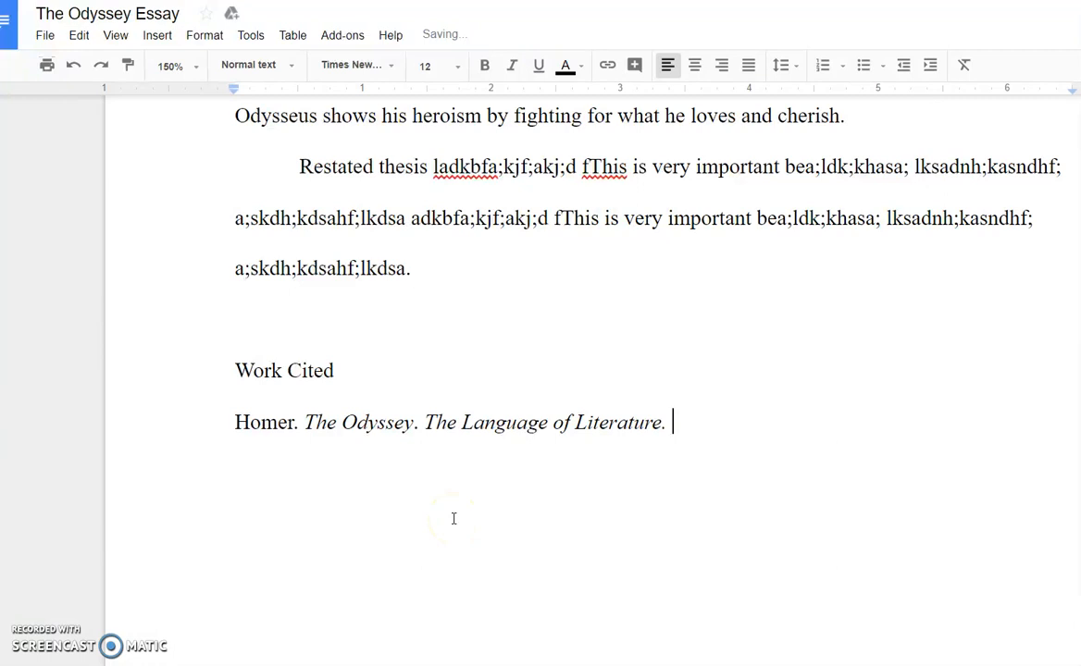
- Continue the citation with "Translated by Robert Fitzgerald, McDougal Littell," in regular text
type("Translated by Ro")
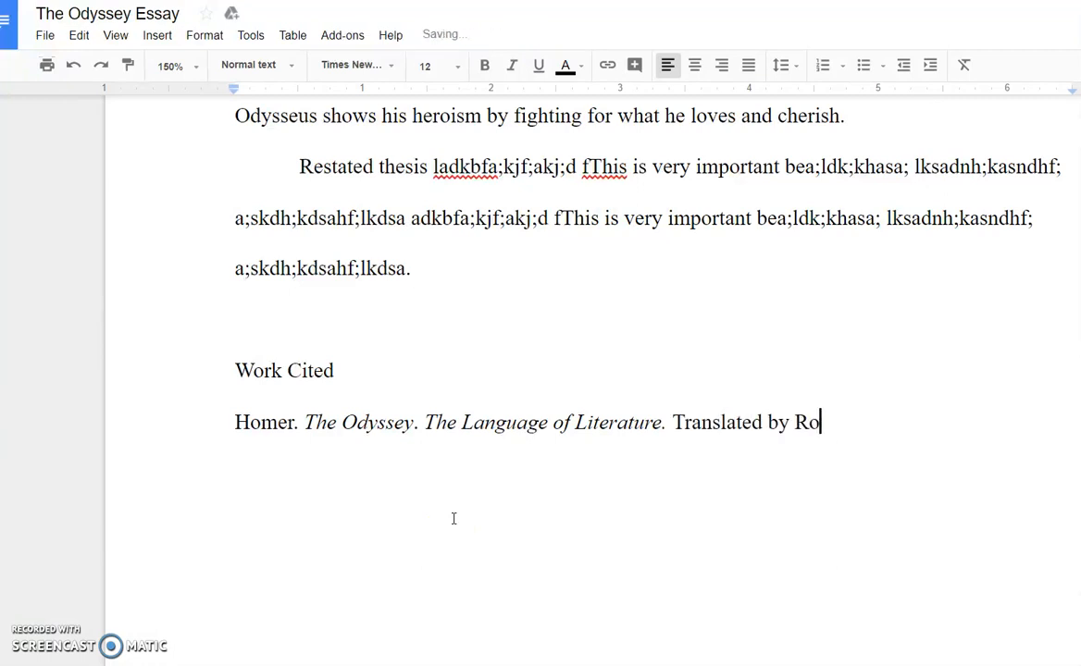
type("bert Fitzgerald,")
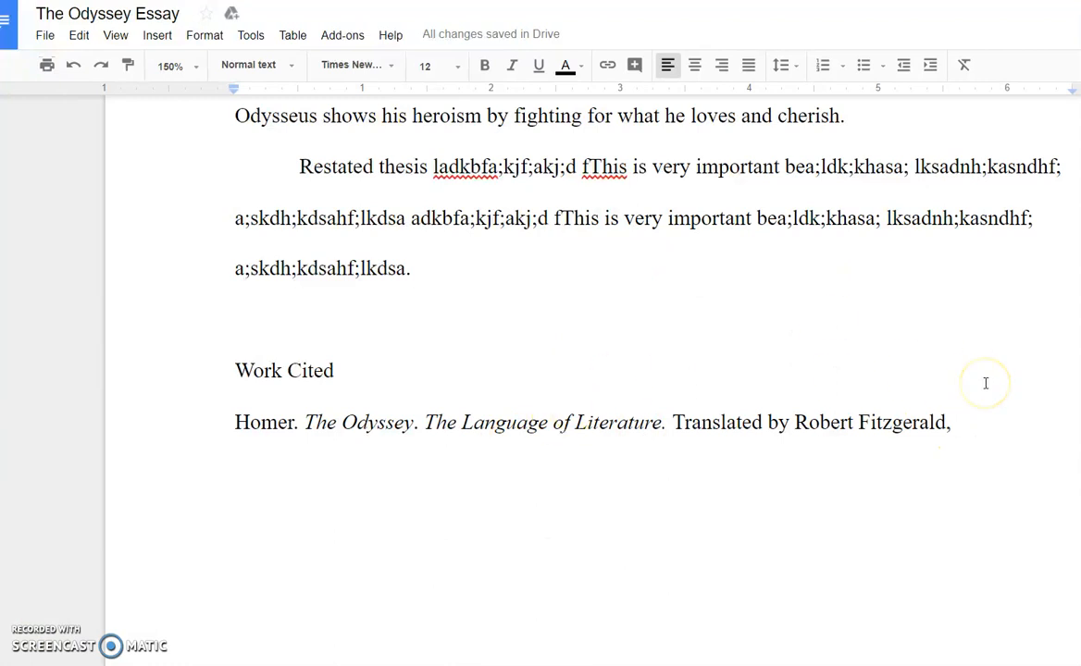
type("McDouga")
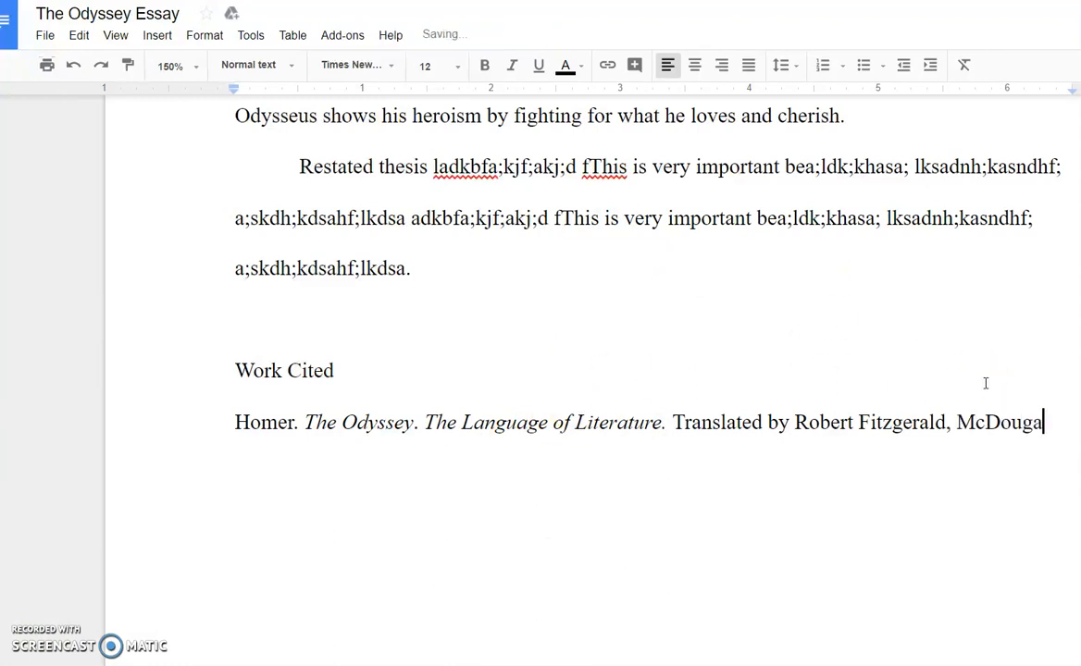
type("l Littell,")
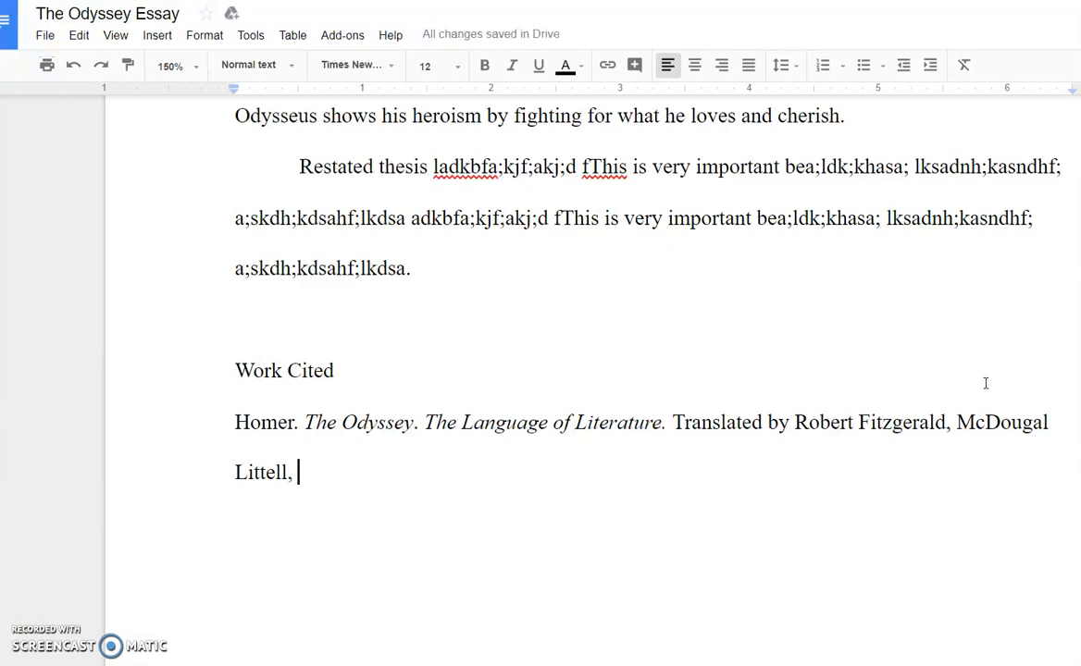
- Finish the citation with the year and page range "2008, pp 1104-1165."
type("2008,")
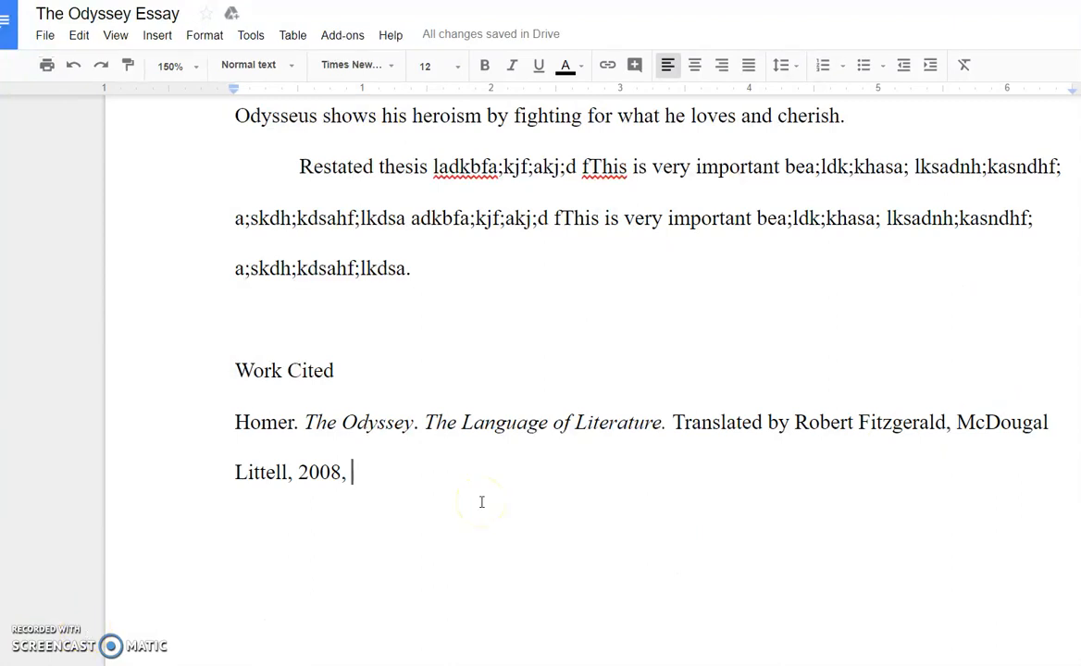
type("pp")
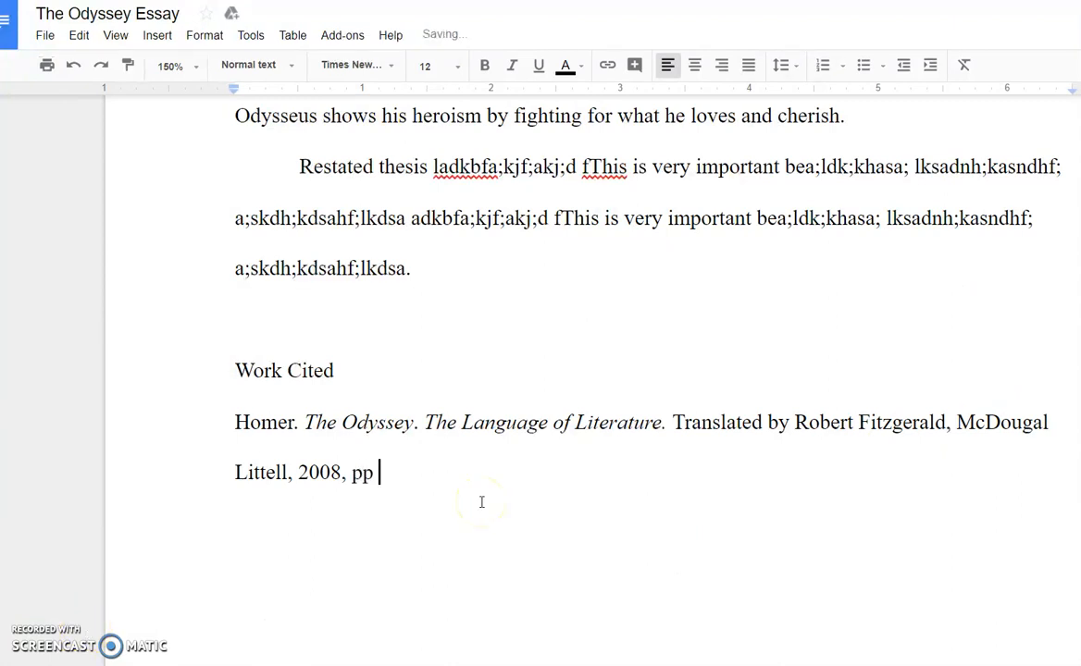
type(" 1104-116")
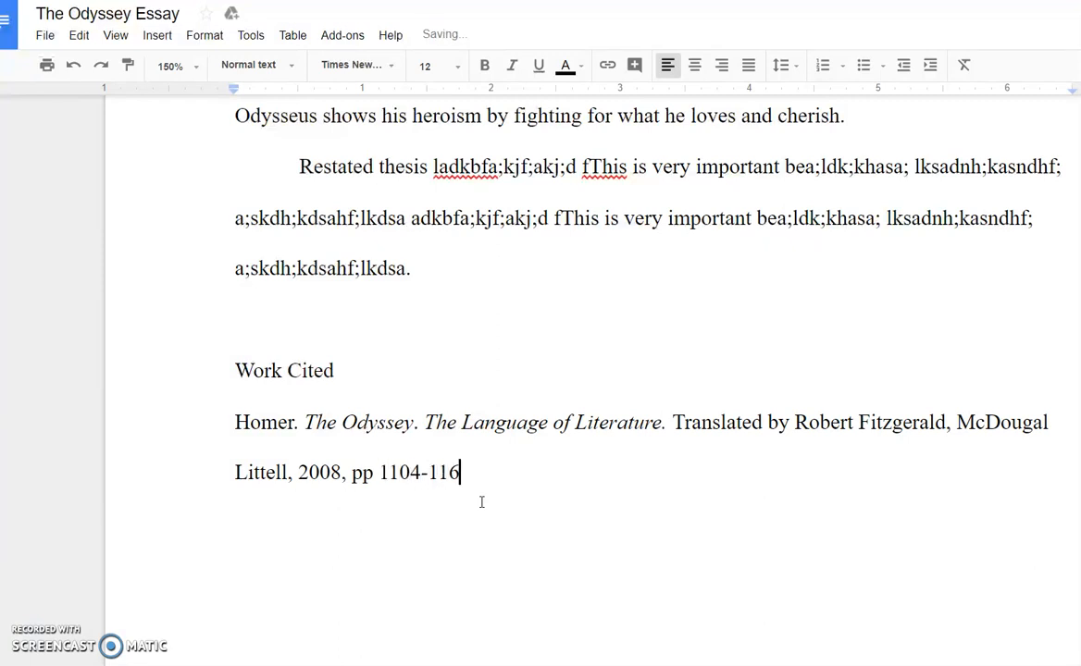
type("5.")
left_click(424, 426)
left_click(665, 423)
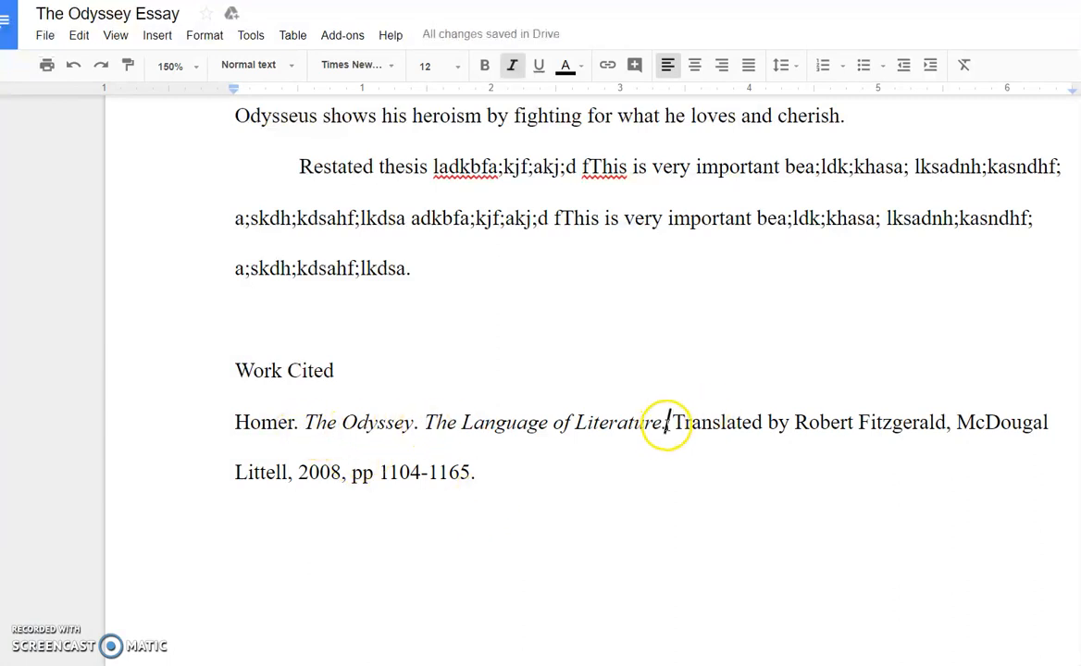
left_click(494, 469)
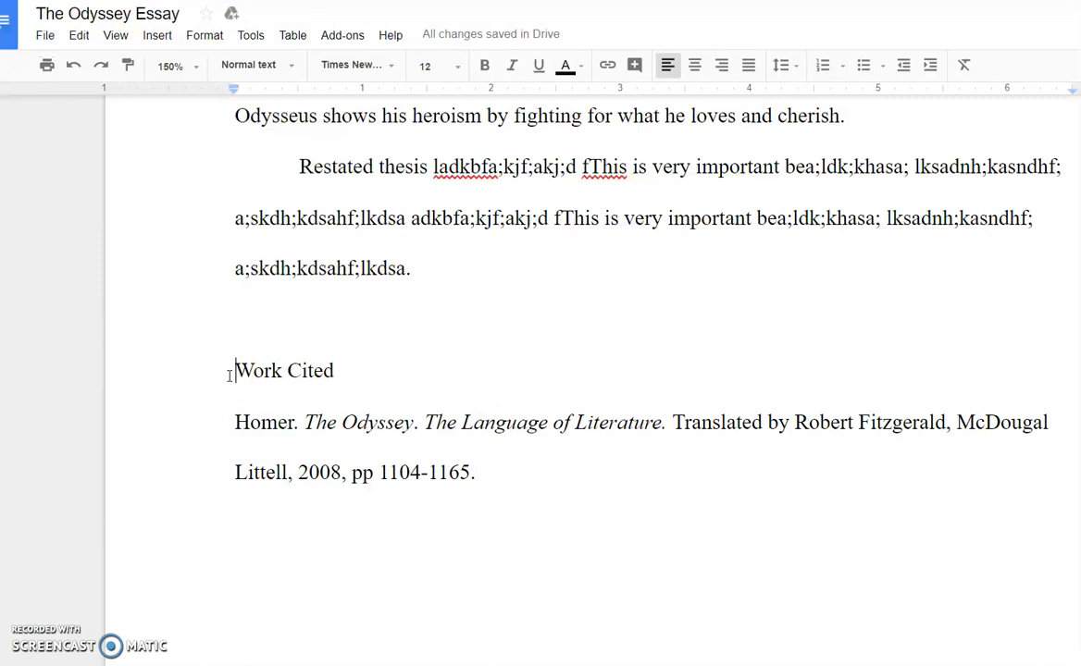
- Insert blank lines before the Work Cited heading until it and the citation start at the top of page 4
scroll(235, 372, "up", 5)
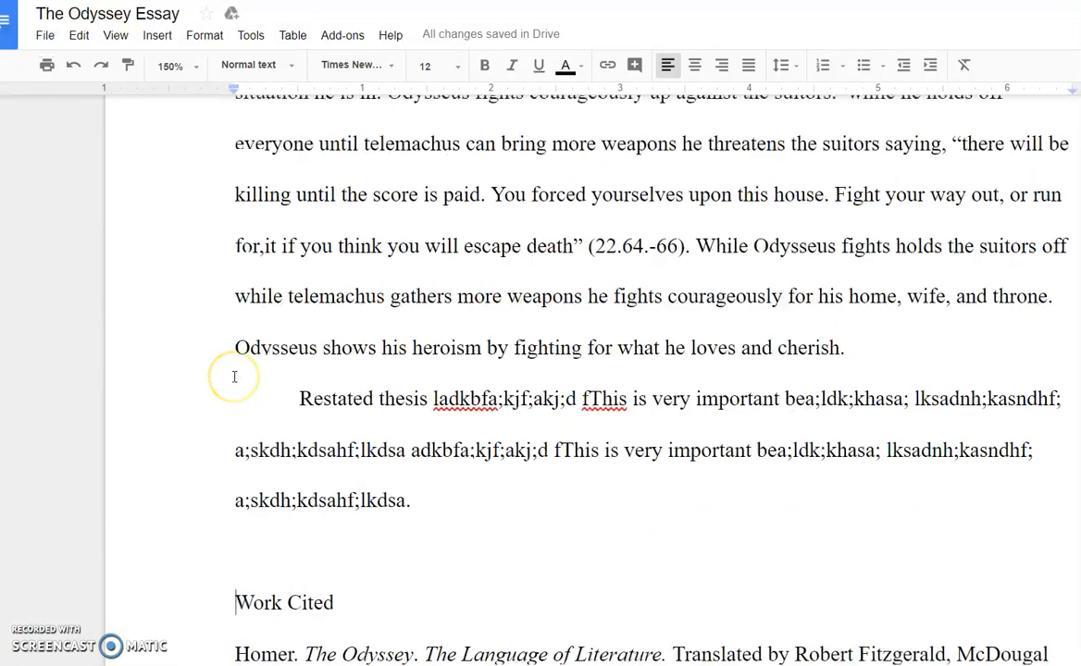
scroll(234, 375, "down", 7)
scroll(234, 377, "up", 1)
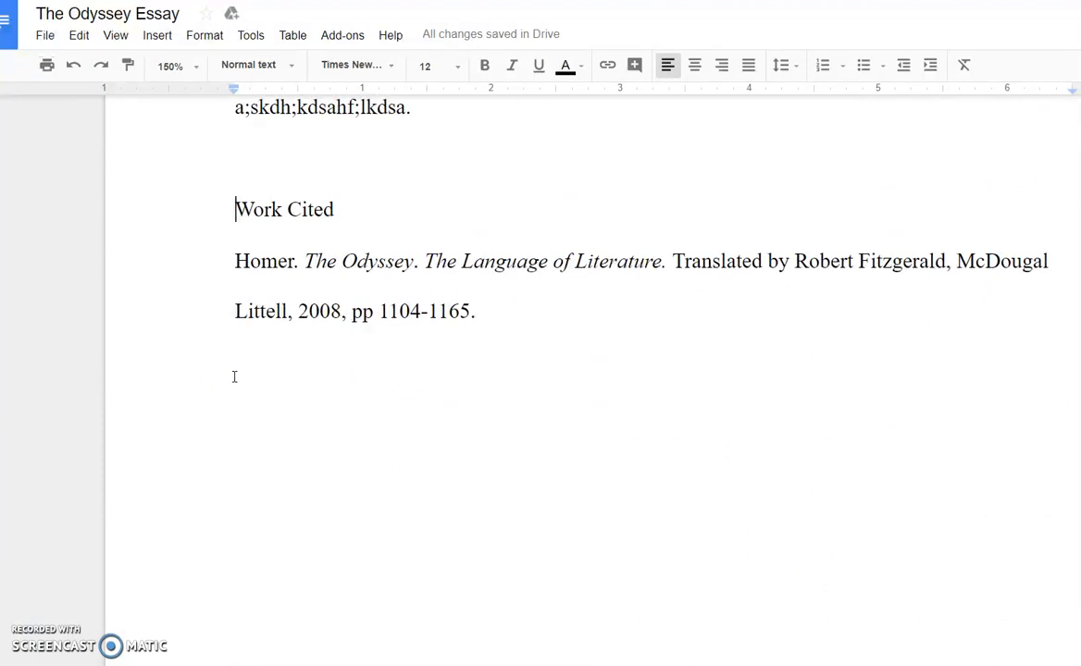
key("Return")
key("Return")
key("Return")
key("Return")
key("Return")
key("Return")
key("Return")
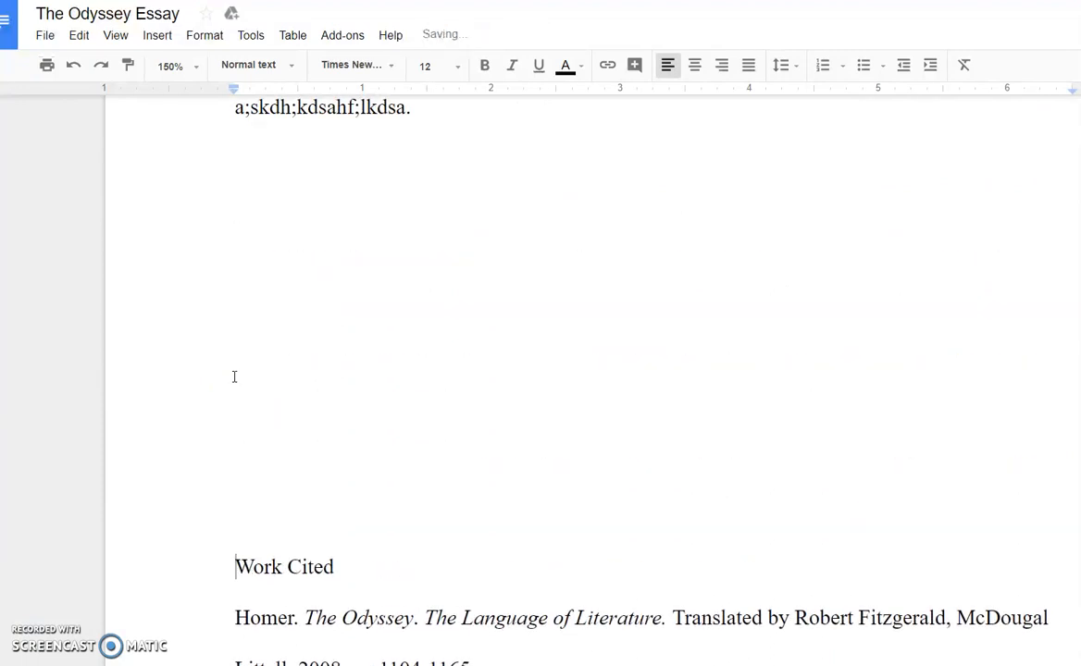
scroll(234, 376, "down", 2)
key("Return")
key("Return")
key("Return")
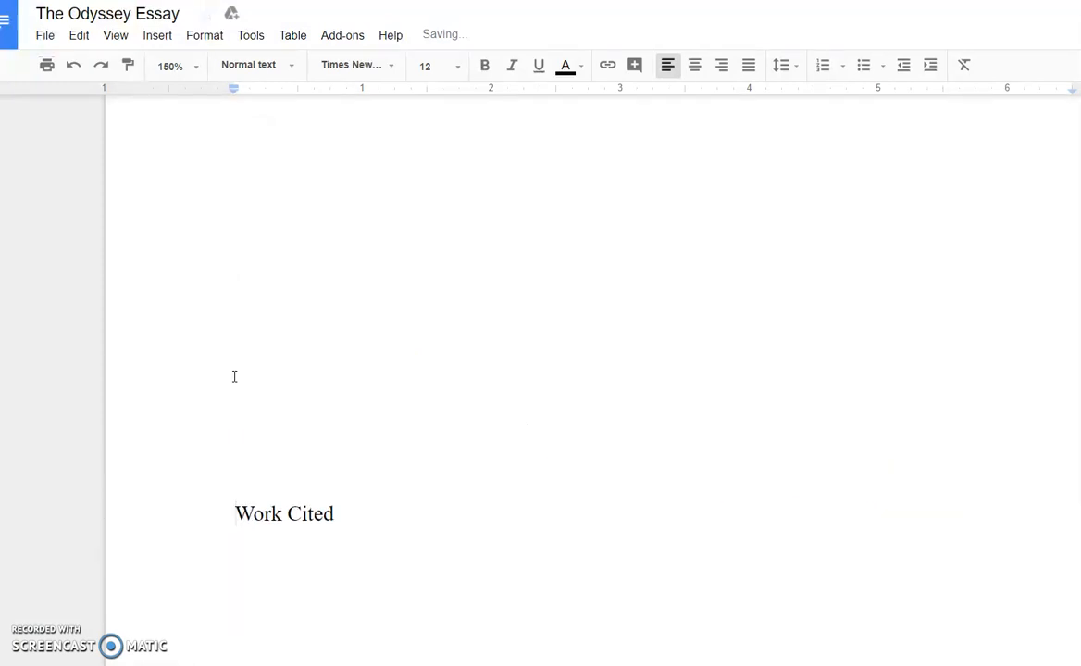
key("Return")
scroll(235, 376, "down", 3)
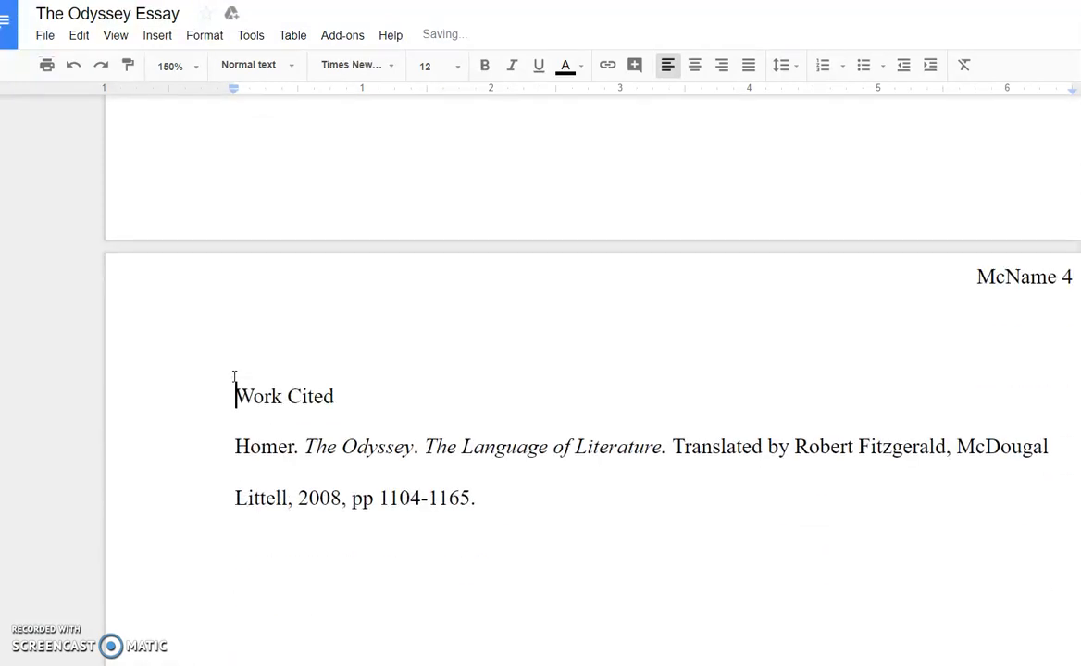
- Center the Work Cited heading on page 4
scroll(234, 377, "down", 1)
left_click_drag(333, 317, 210, 326)
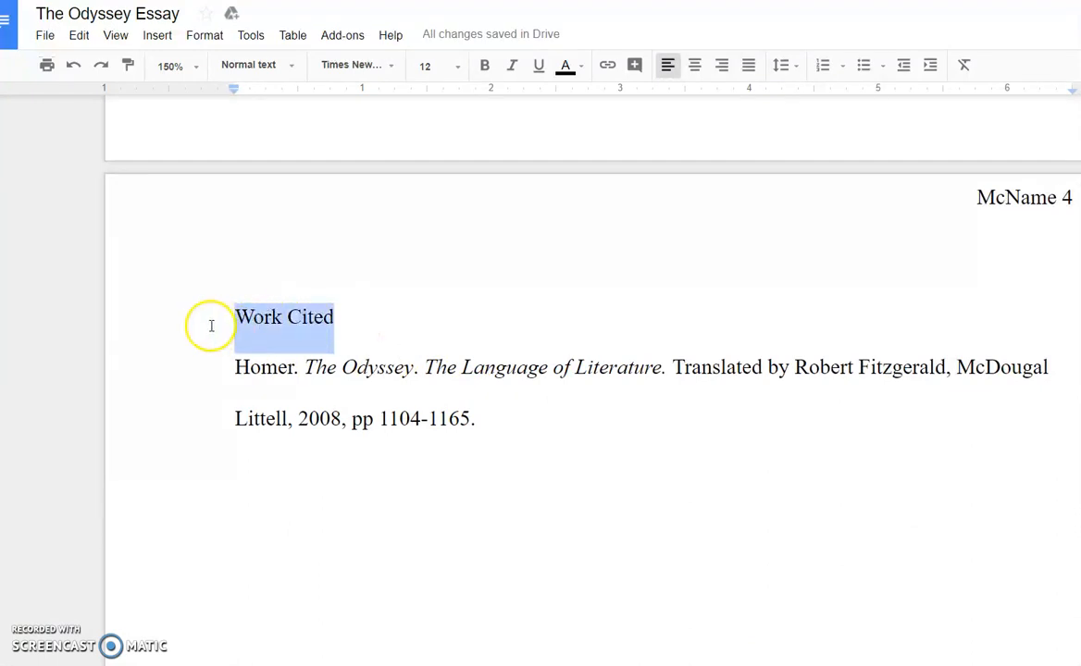
left_click(694, 67)
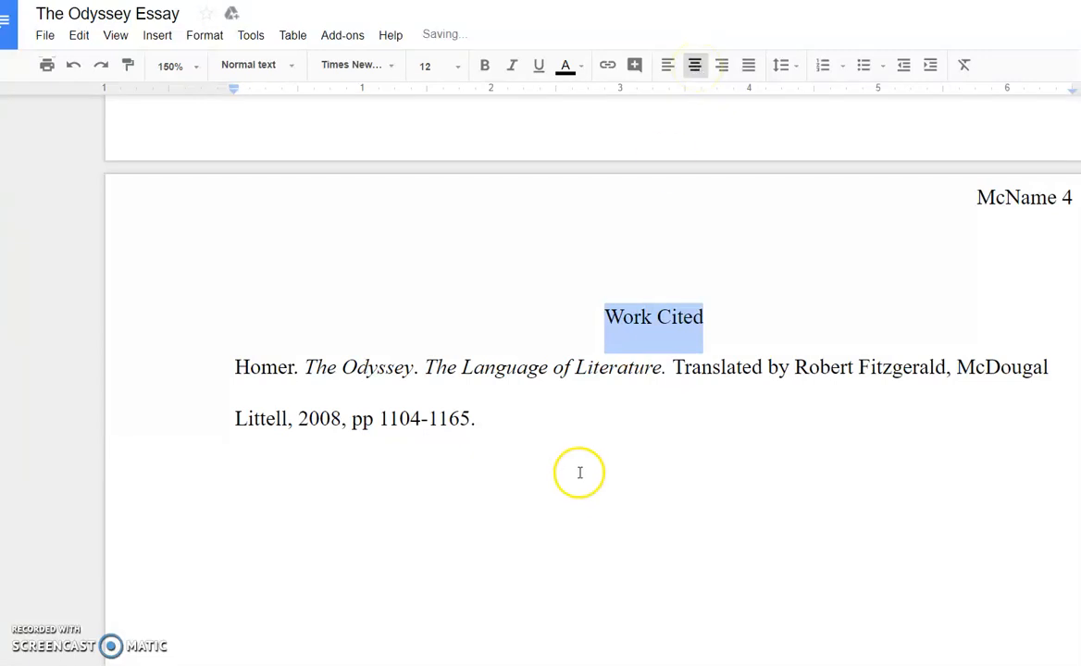
left_click(525, 420)
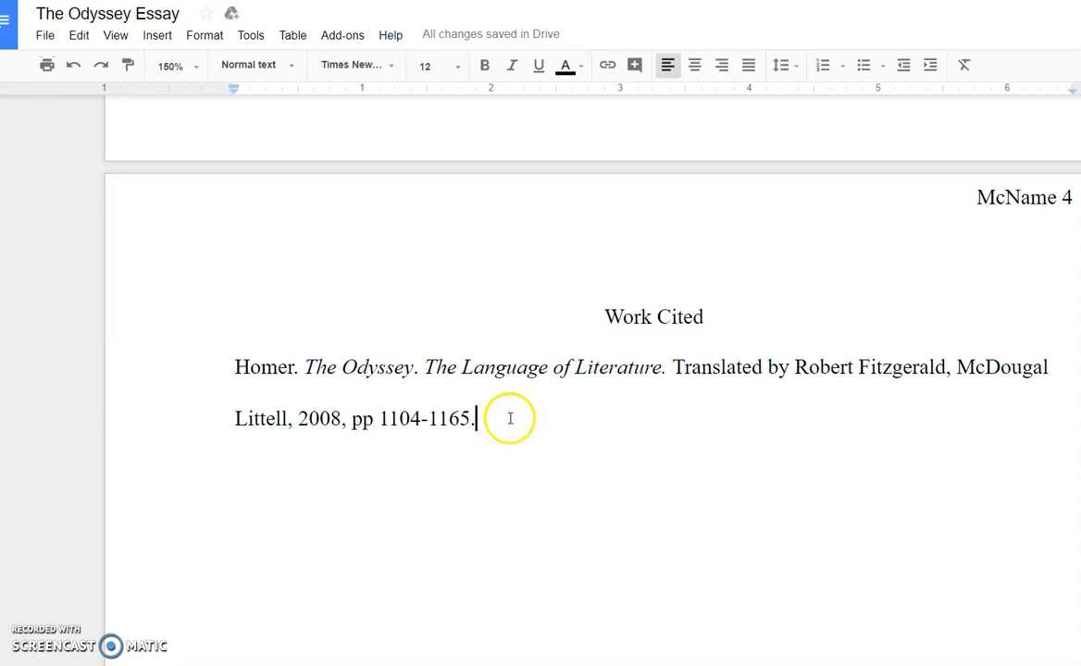
- Give the Homer citation a half-inch hanging indent so only its second line is indented
double_click(144, 369)
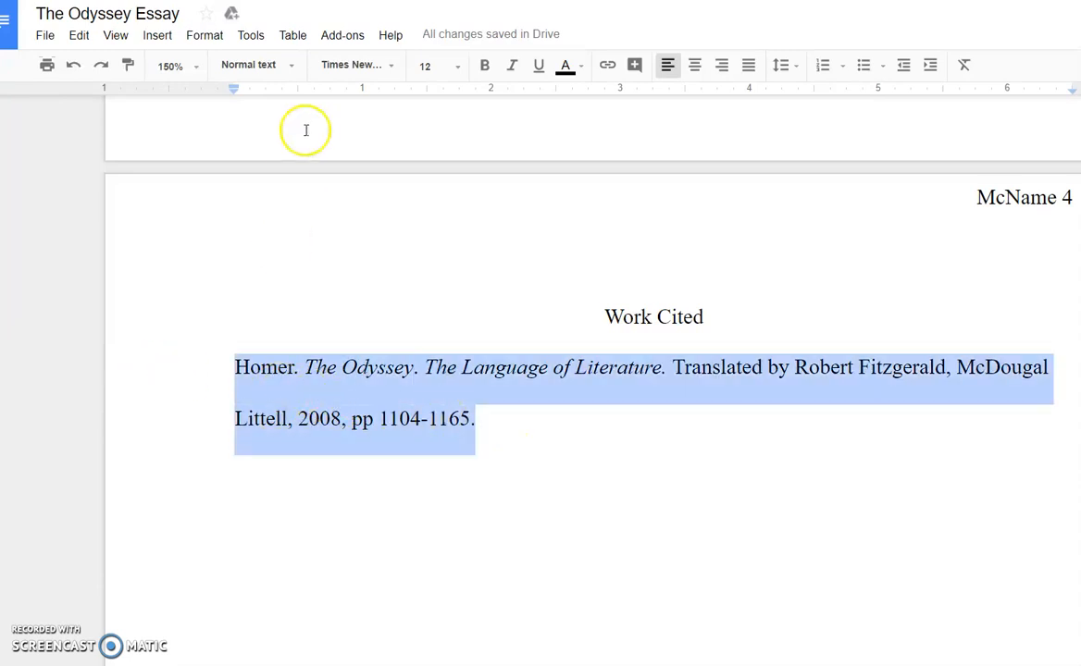
mouse_move(236, 97)
left_mouse_down()
mouse_move(298, 105)
mouse_move(300, 92)
mouse_move(235, 92)
left_mouse_up()
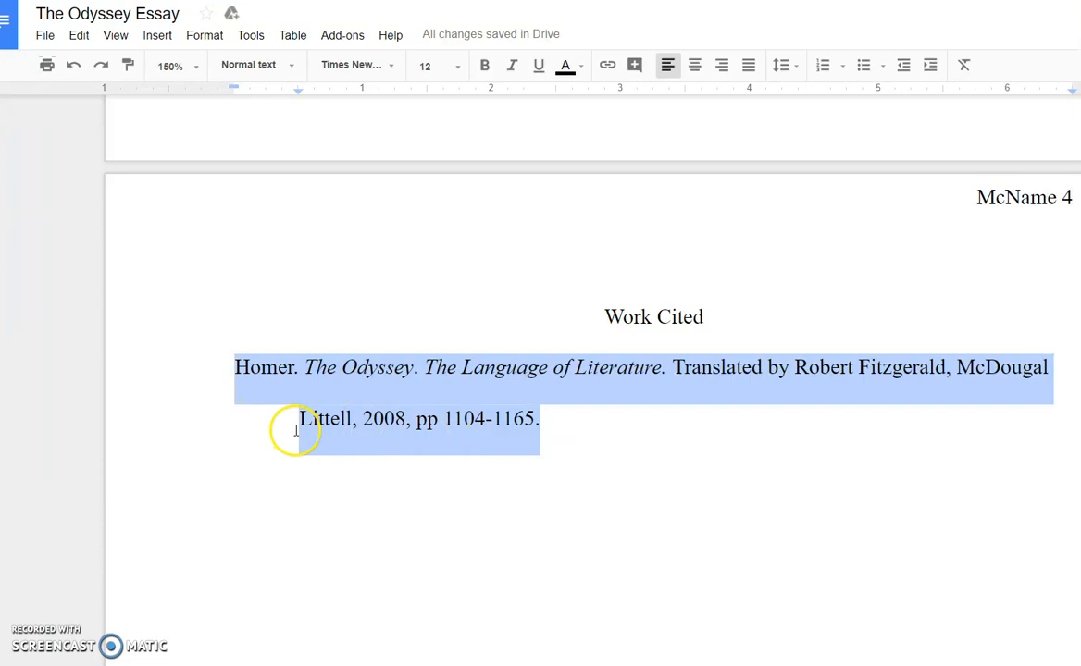
left_click(600, 438)
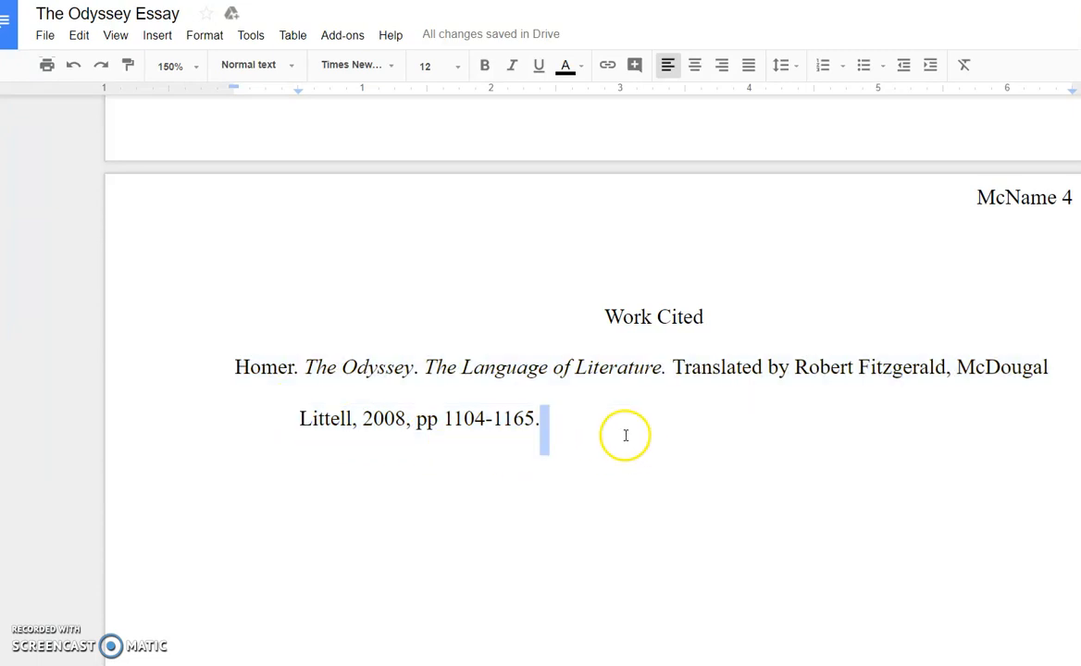
scroll(626, 437, "down", 2)
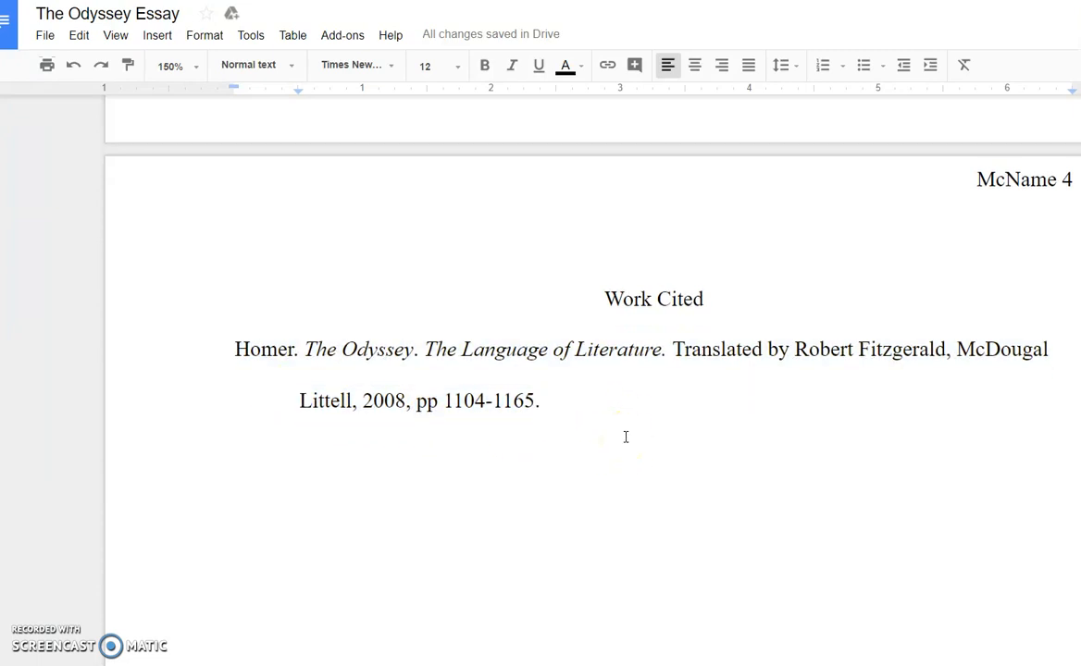
- Look back over the essay's conclusion and body paragraphs, and return to the work cited page
scroll(626, 436, "up", 5)
scroll(626, 437, "up", 20)
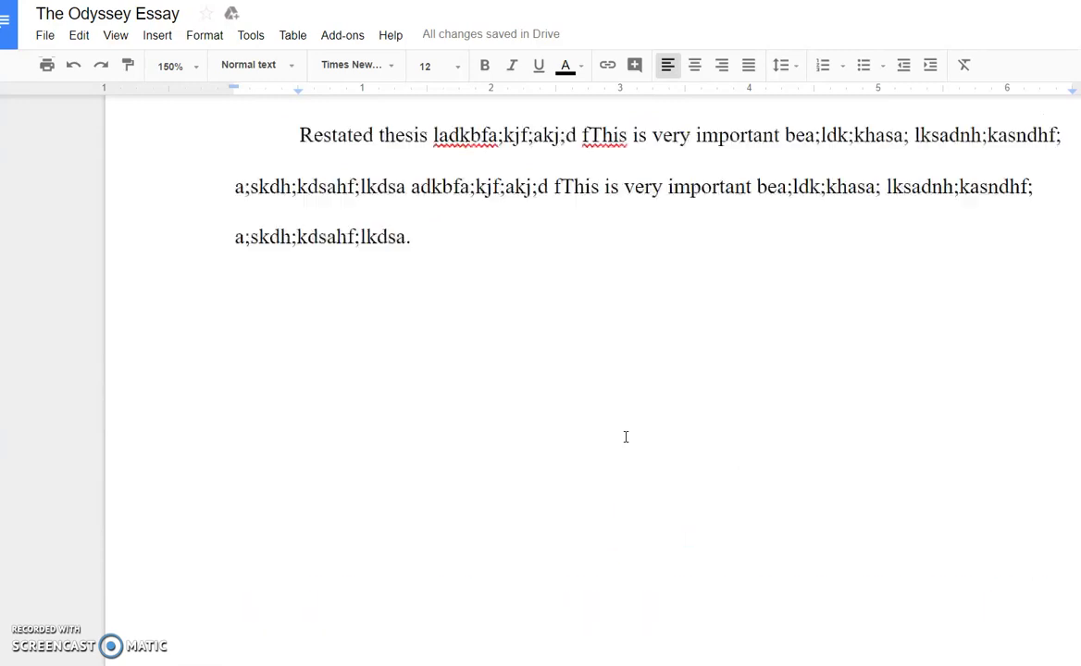
scroll(625, 437, "up", 6)
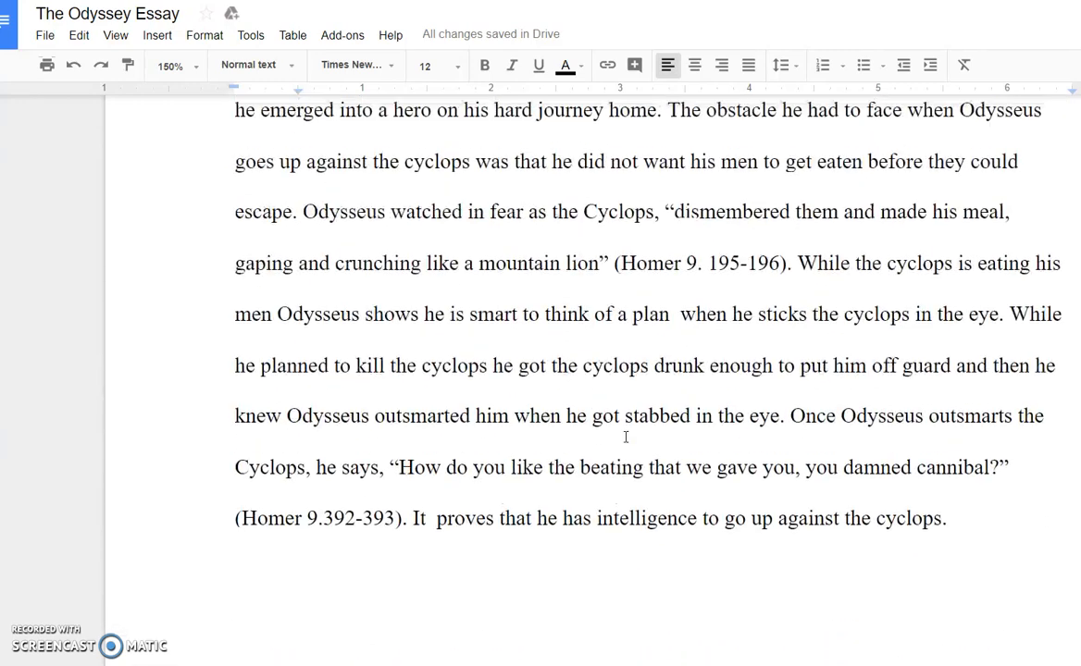
scroll(626, 437, "up", 4)
scroll(626, 437, "up", 1)
scroll(626, 436, "down", 18)
scroll(625, 437, "down", 20)
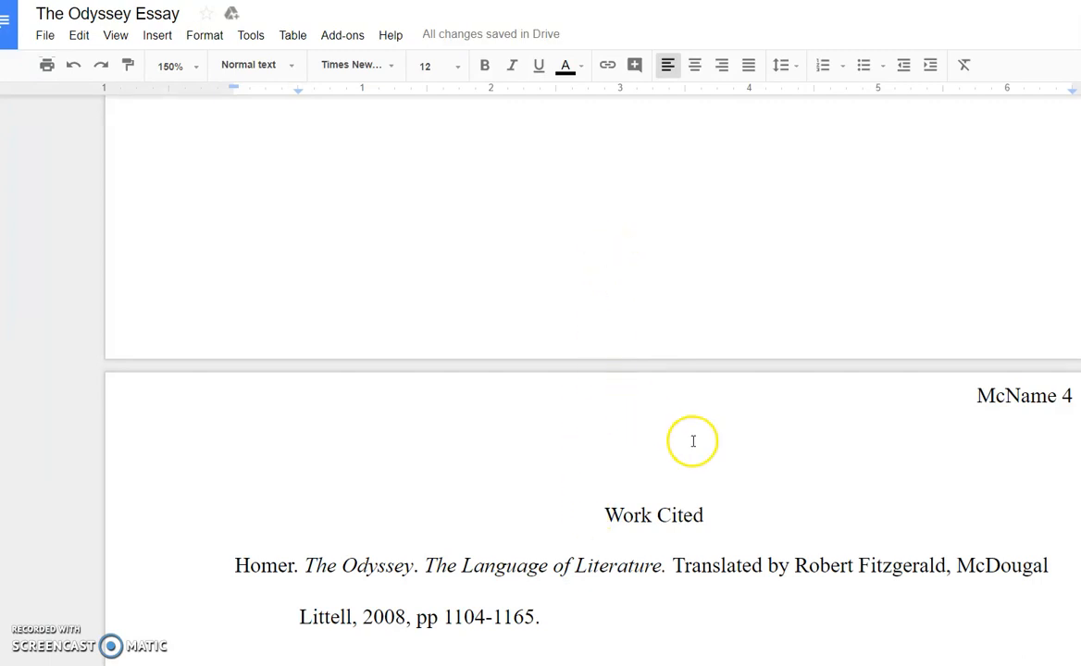
- Insert extra blank lines directly above the Work Cited heading on page 4
scroll(648, 407, "down", 2)
left_click(599, 403)
key("Return")
key("Return")
key("Return")
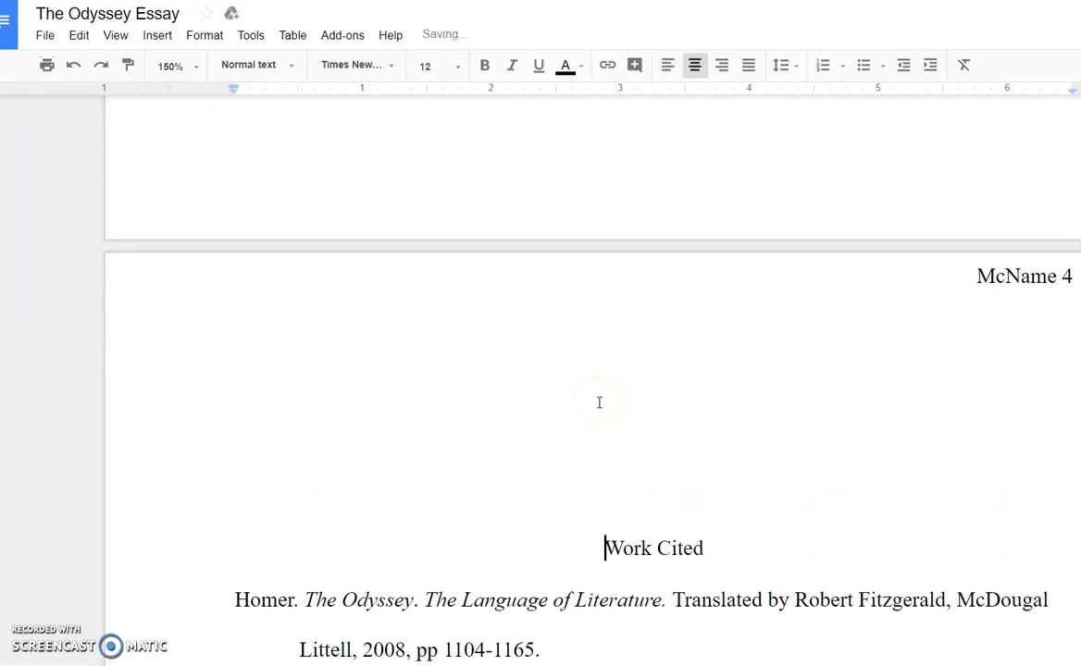
- Delete the blank lines above the Work Cited heading until it and the citation move back to the preceding page
key("BackSpace")
key("BackSpace")
key("BackSpace")
key("BackSpace")
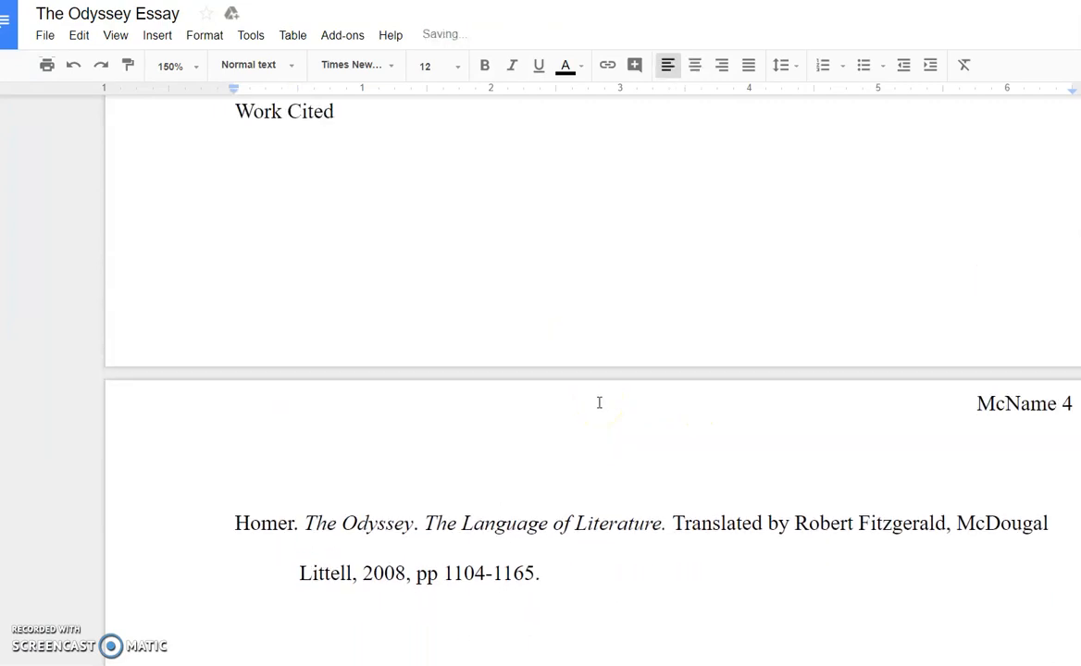
scroll(599, 403, "up", 1)
key("BackSpace")
key("BackSpace")
scroll(598, 403, "up", 3)
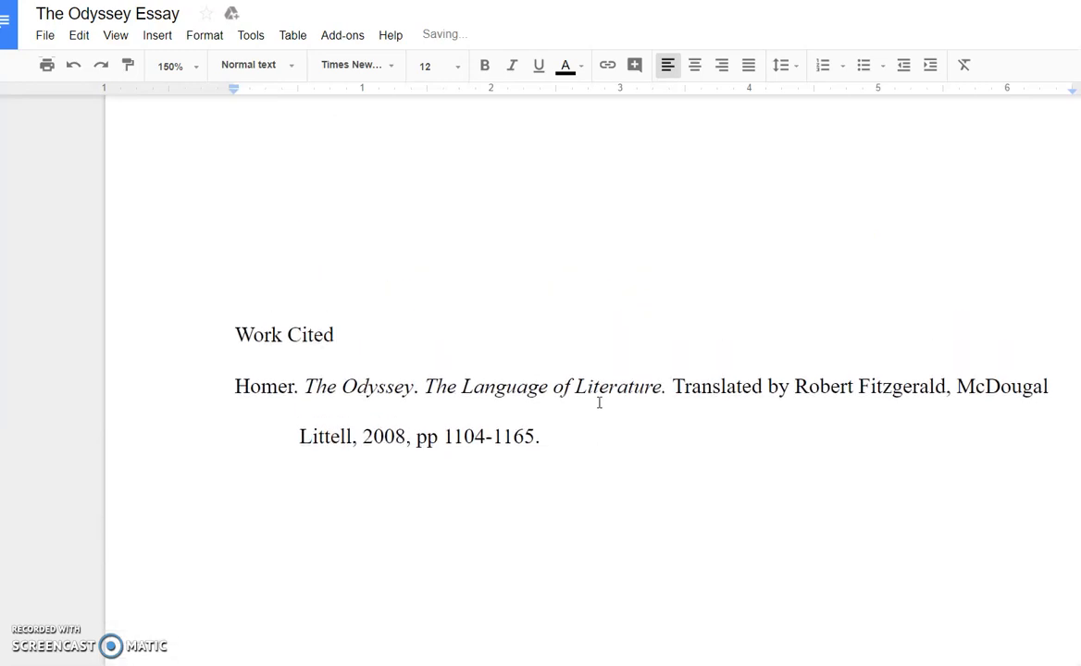
- Insert blank lines before the Work Cited heading until it becomes the first line of page 4 with the citation below
key("Return")
key("Return")
key("Return")
key("Return")
key("Return")
key("Return")
scroll(346, 489, "down", 2)
- Center the Work Cited heading above the Homer citation
left_click_drag(357, 424, 384, 298)
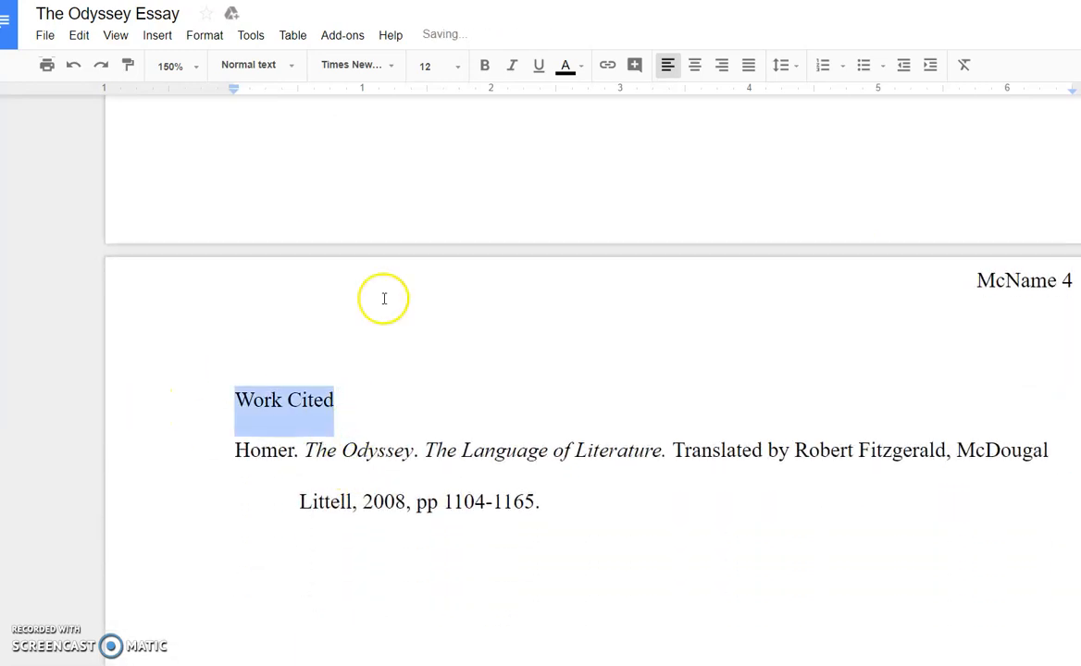
left_click(694, 65)
left_click(705, 467)
left_click(687, 530)
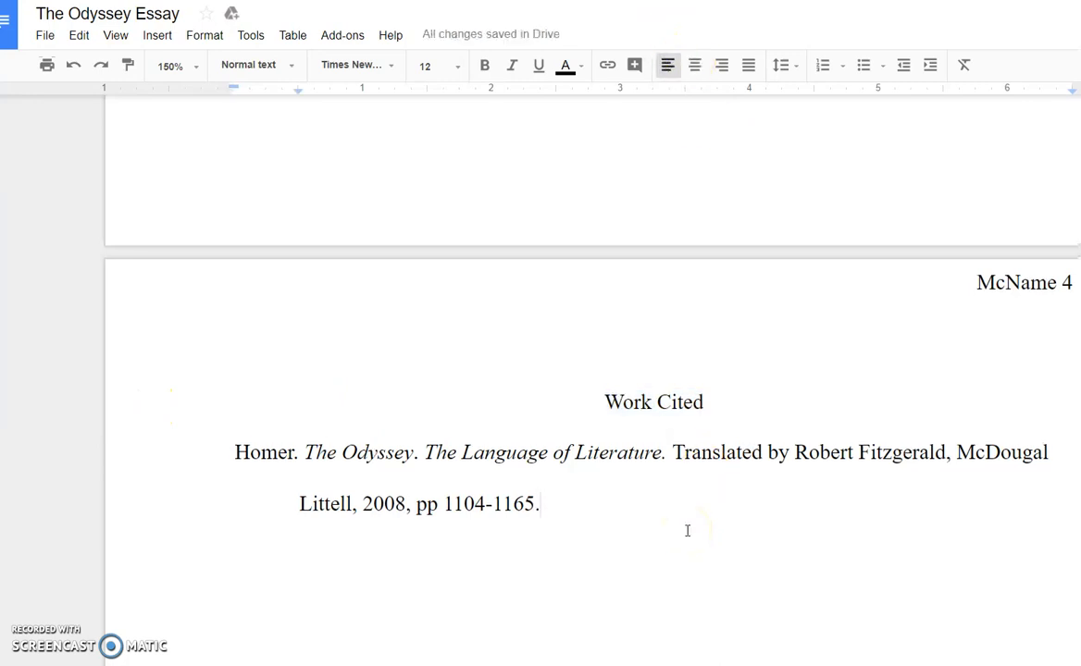
- Close the wide gap before The Odyssey in the introduction, leaving a single space after "on his way."
scroll(687, 530, "up", 6)
scroll(687, 531, "up", 15)
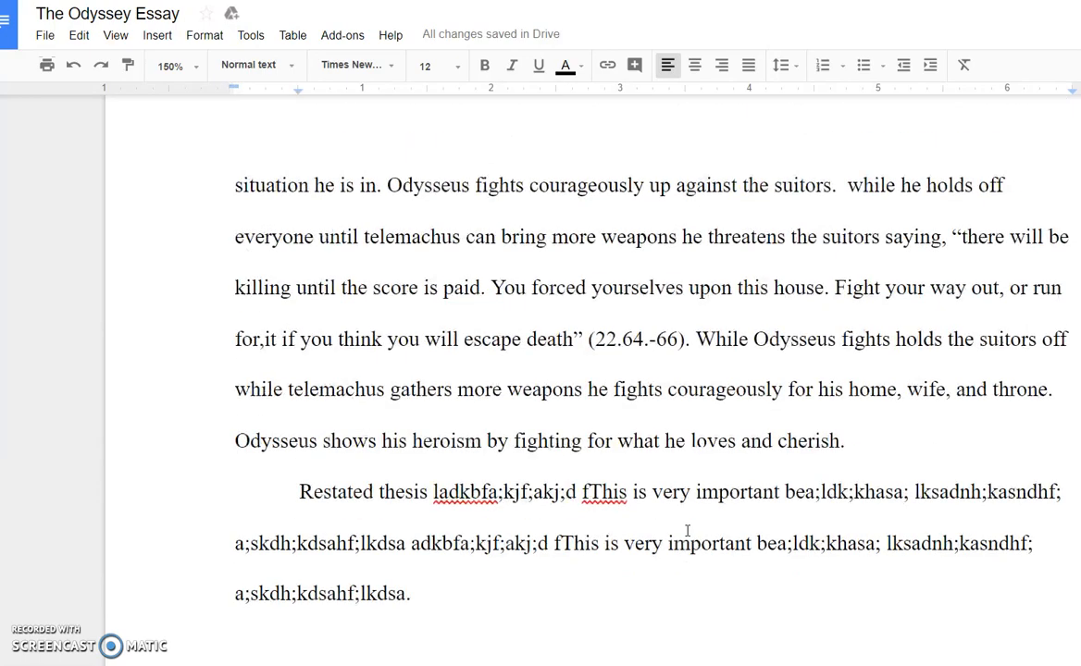
scroll(688, 531, "up", 10)
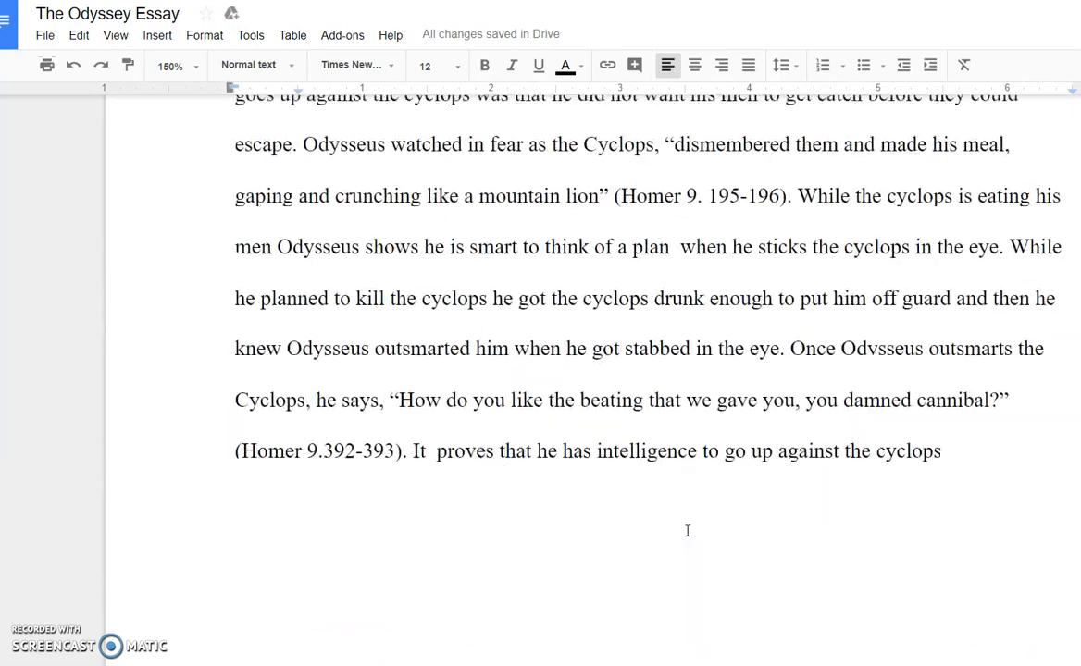
scroll(687, 530, "down", 4)
scroll(687, 530, "up", 5)
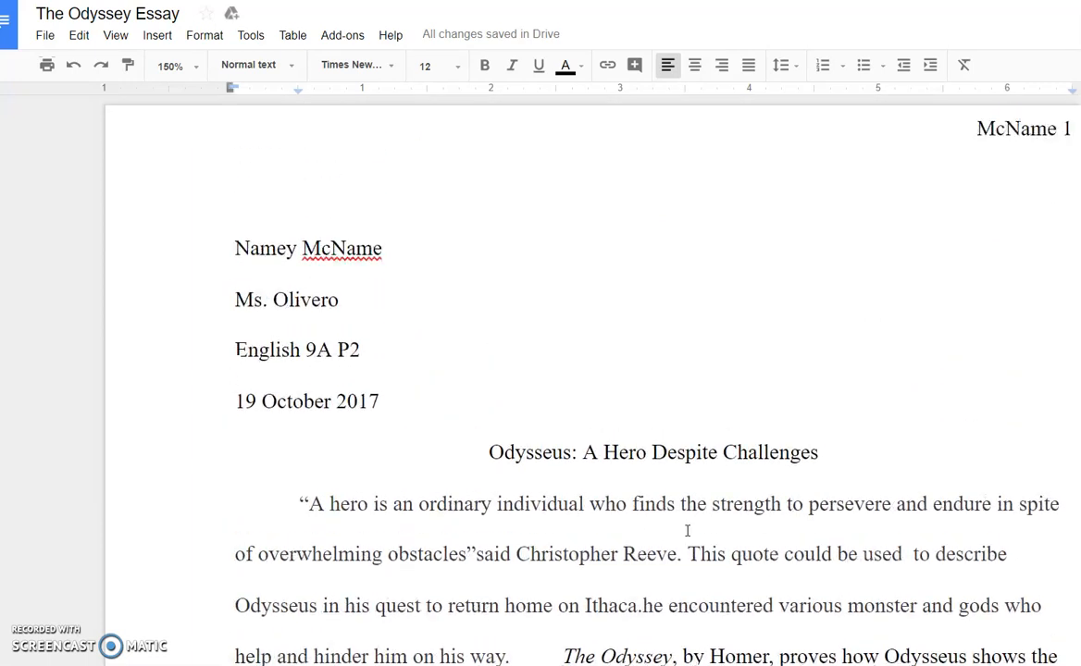
scroll(592, 623, "down", 3)
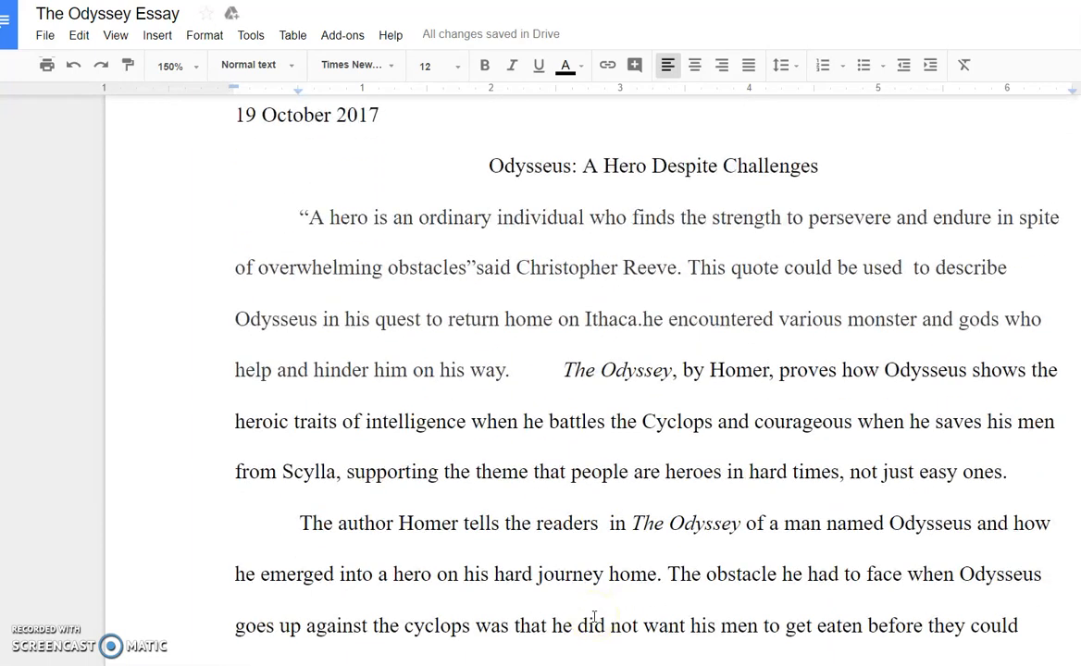
scroll(592, 628, "down", 2)
left_click(565, 176)
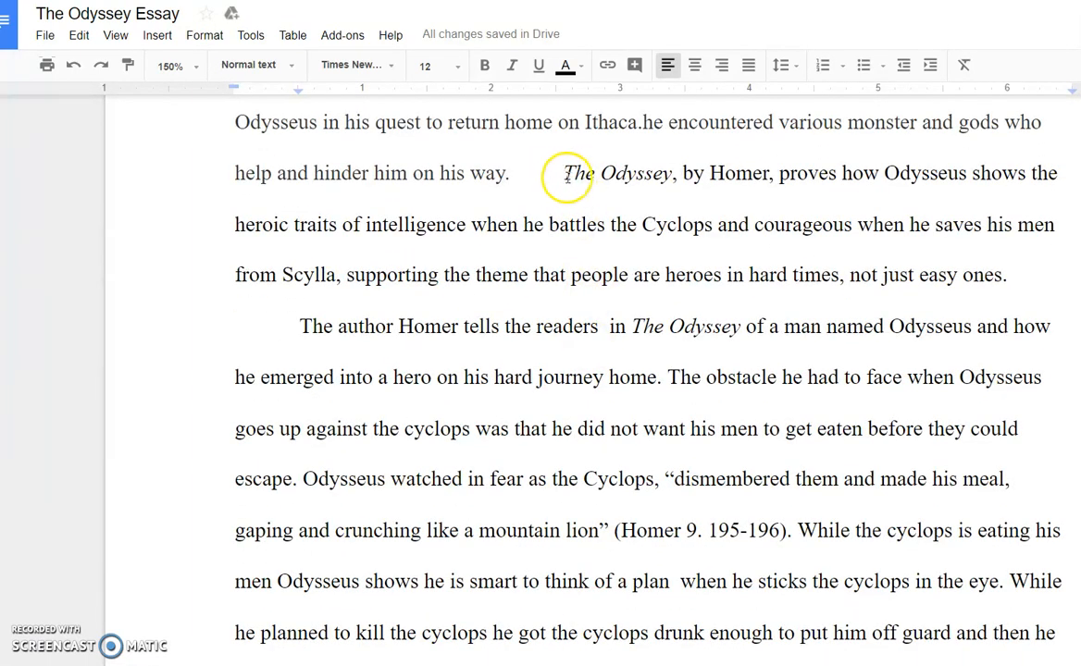
key("BackSpace")
key("BackSpace")
key("BackSpace")
key("BackSpace")
key("BackSpace")
key("BackSpace")
key("BackSpace")
key("BackSpace")
key("BackSpace")
key("BackSpace")
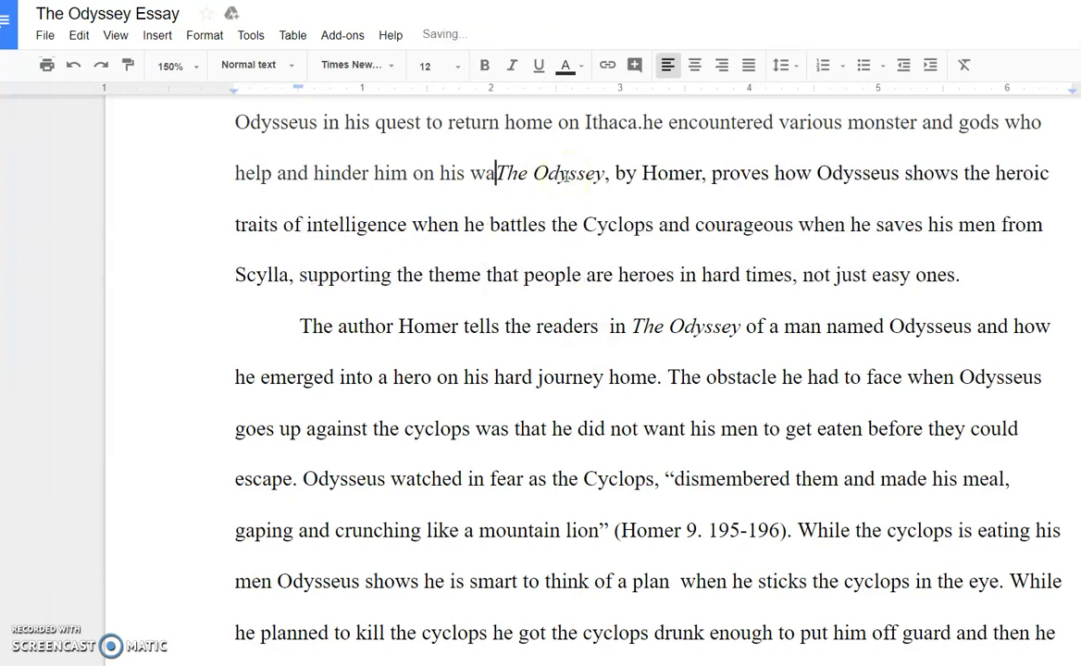
type("y.")
scroll(772, 270, "down", 4)
scroll(839, 278, "down", 8)
scroll(839, 278, "up", 12)
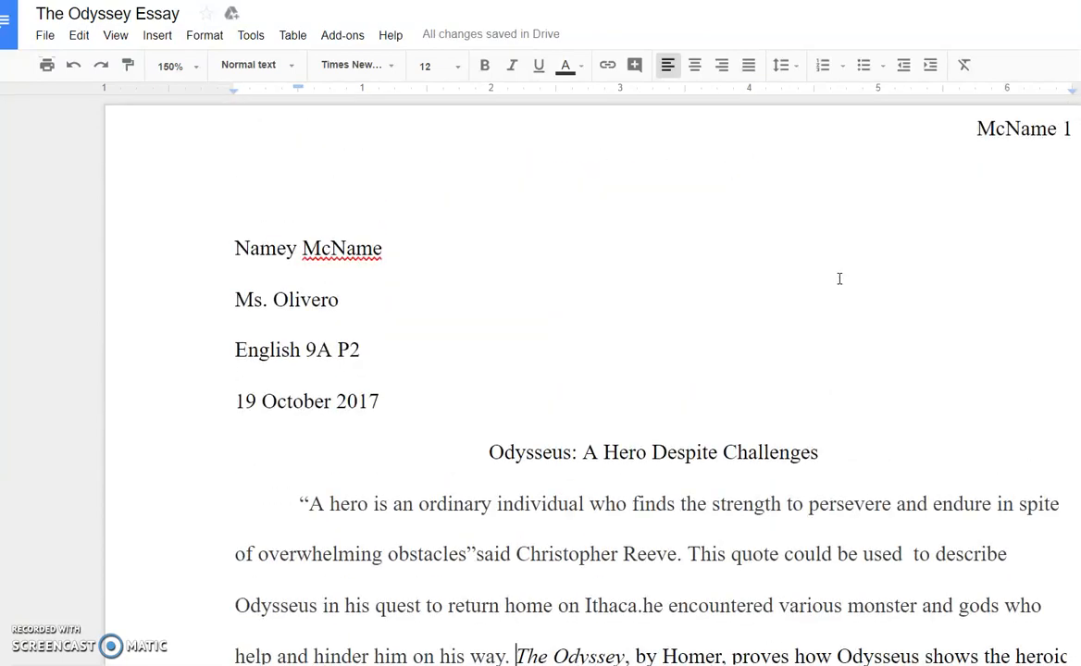